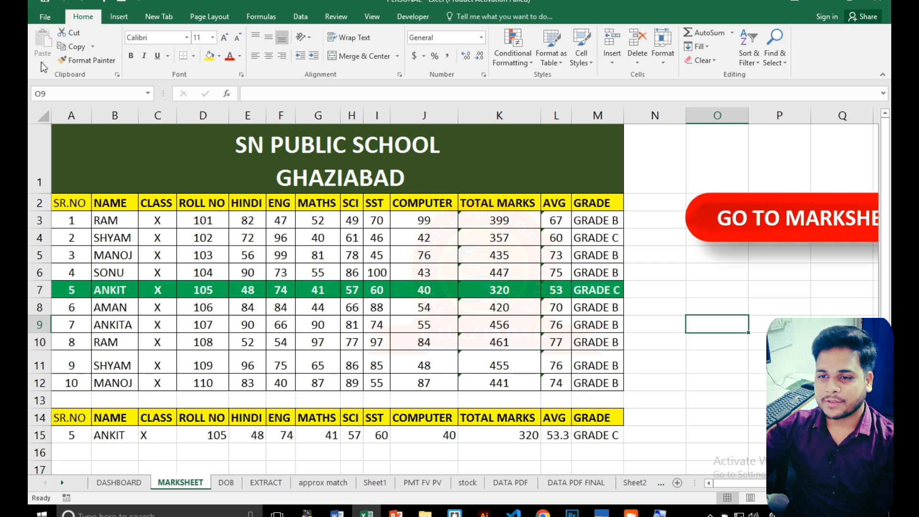
Copy the SCI and SST marks in H3:I6 and paste them into the empty area starting at B18
left_click(690, 368)
left_click(700, 393)
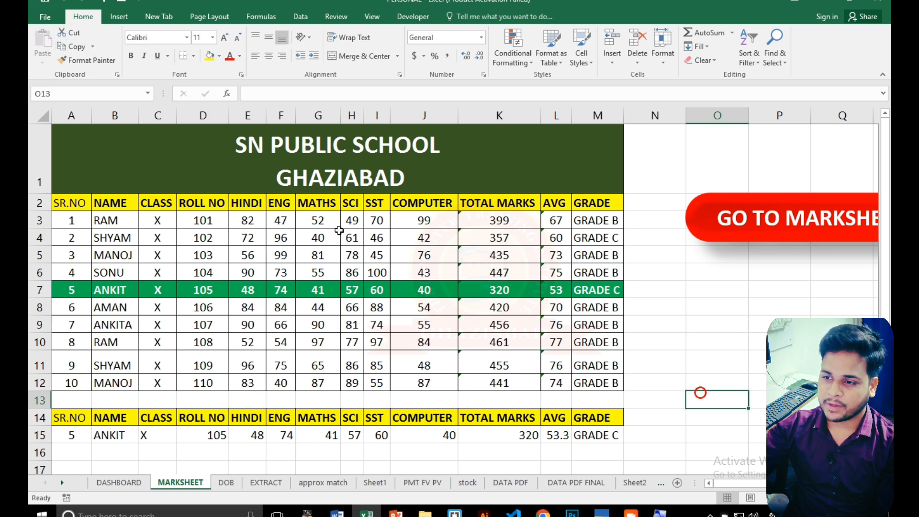
left_click_drag(346, 218, 376, 266)
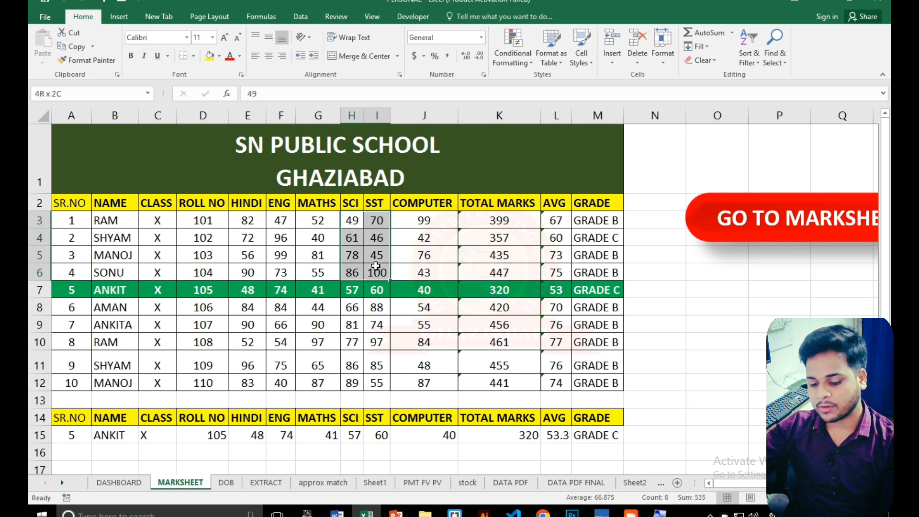
key("ctrl+c")
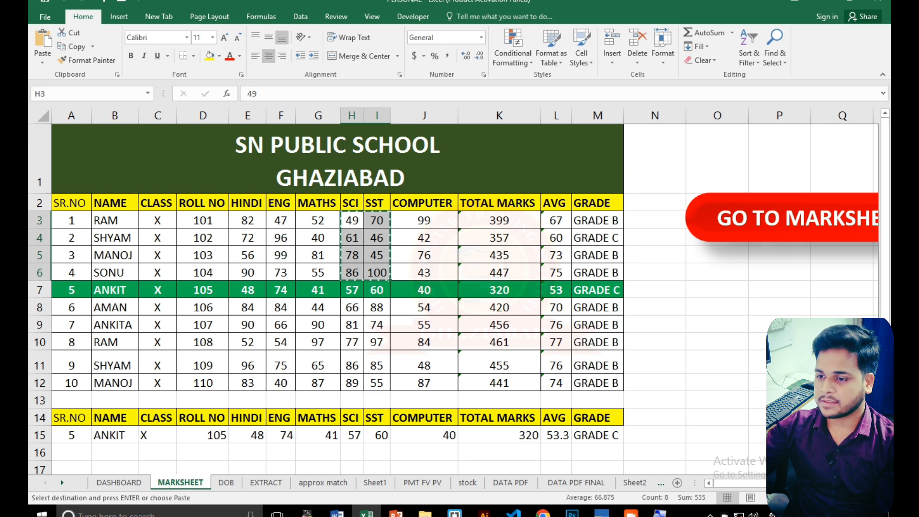
scroll(453, 297, "down", 4)
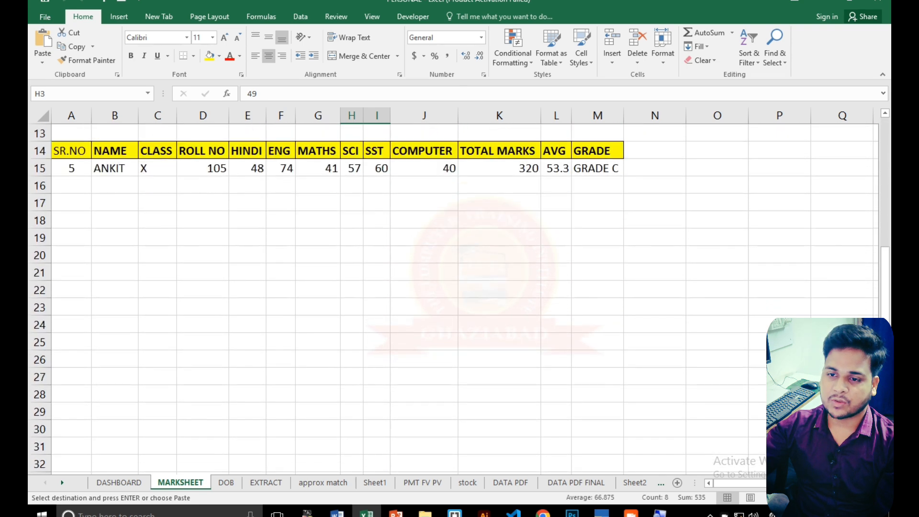
left_click(107, 218)
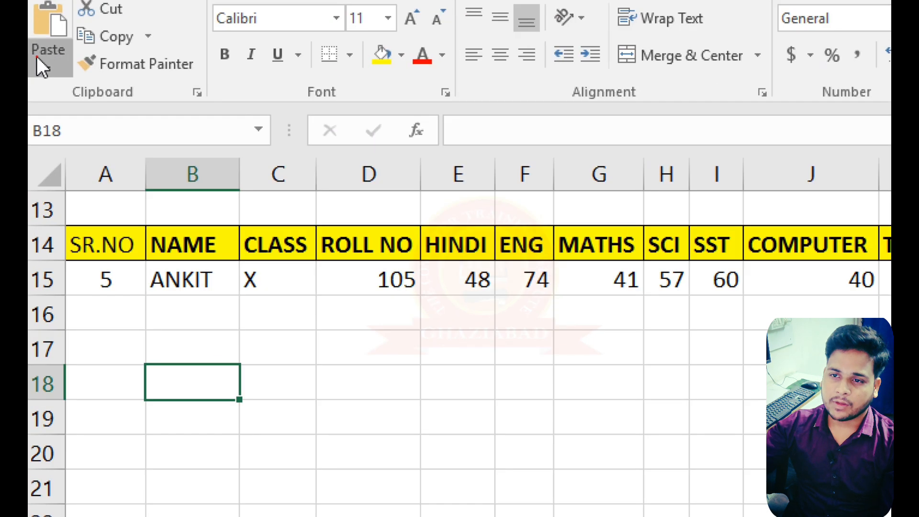
left_click(38, 58)
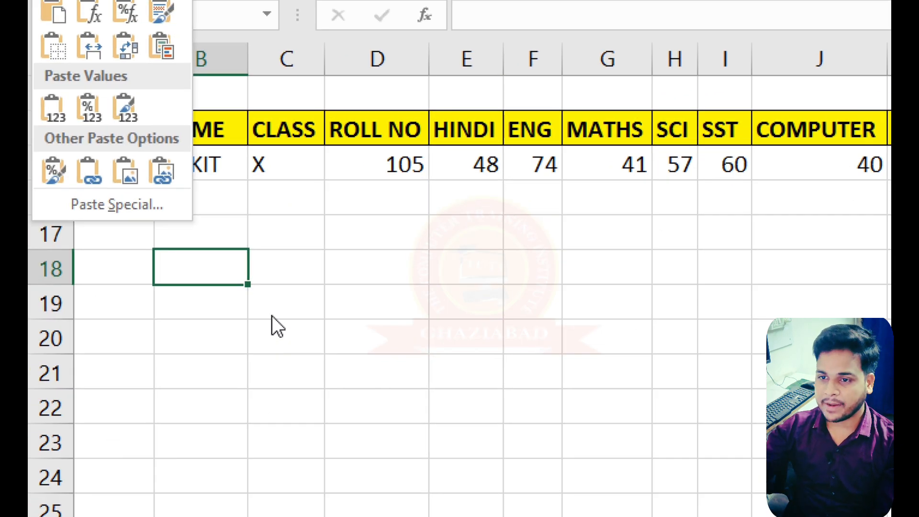
left_click(202, 268)
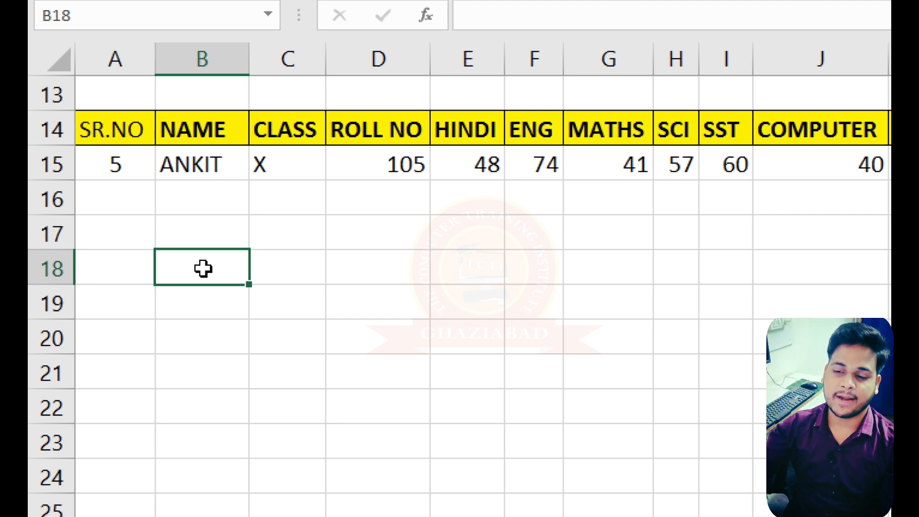
key("ctrl+v")
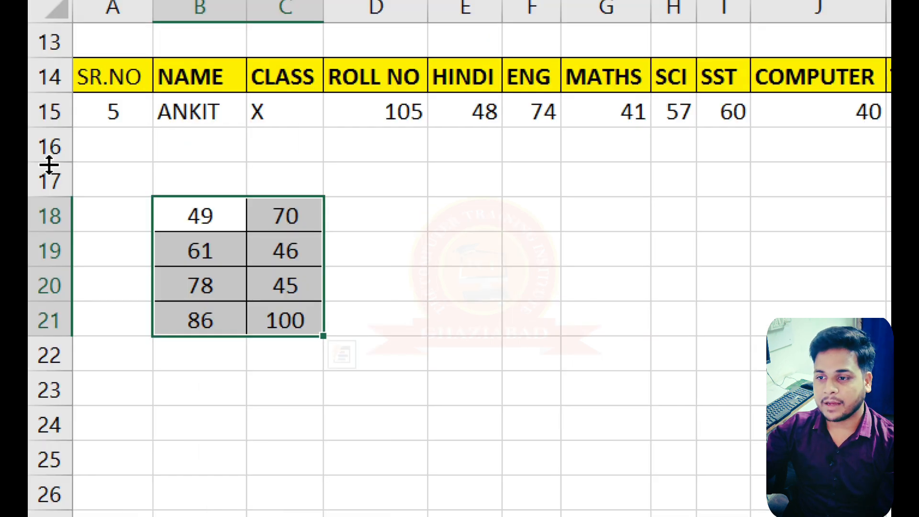
left_click(277, 204)
left_click(461, 256)
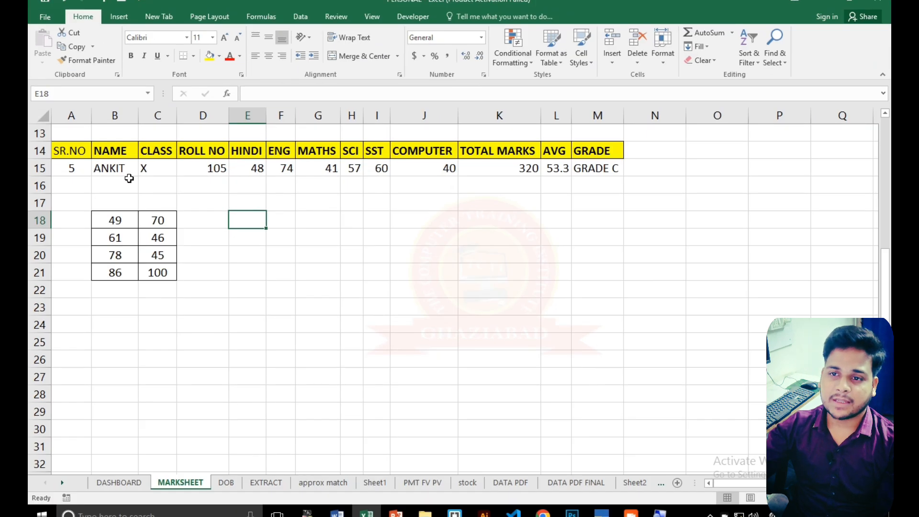
Cut the pair of marks in B18:C18, paste it at G18, and close the clipboard history
left_click(201, 227)
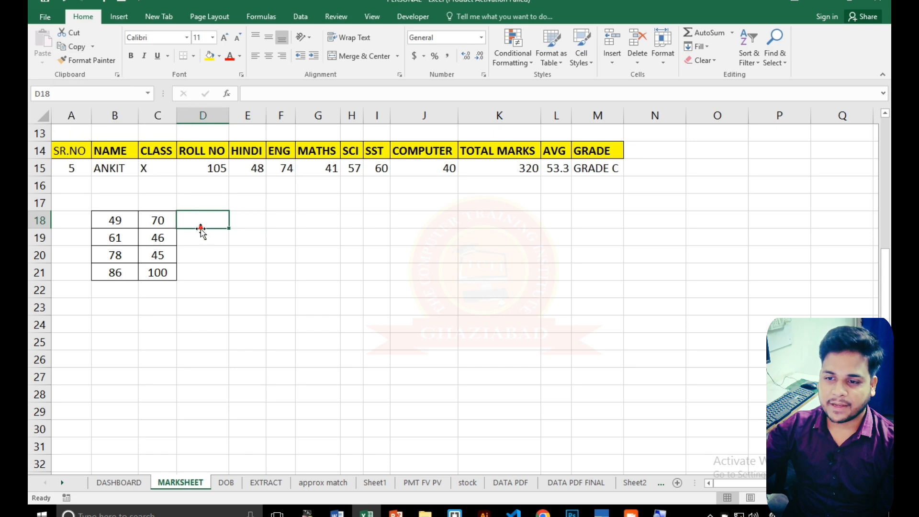
left_click_drag(116, 216, 146, 219)
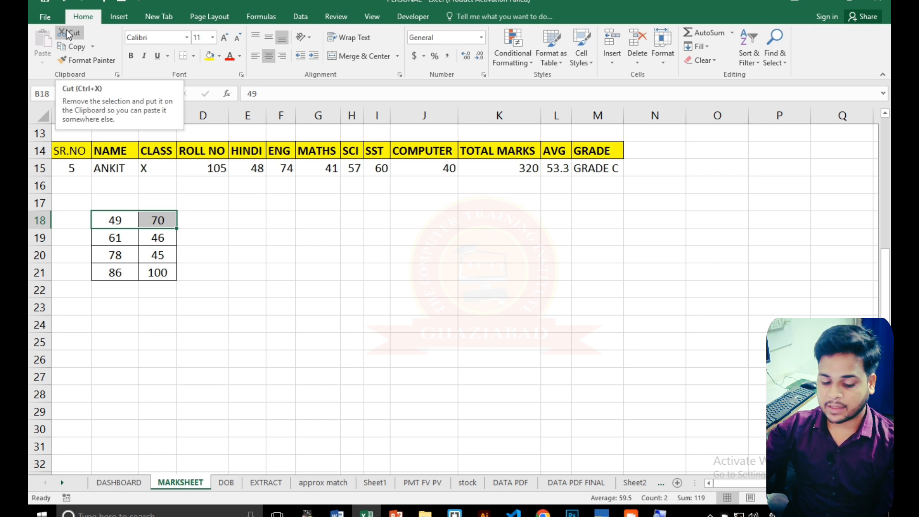
key("ctrl+q")
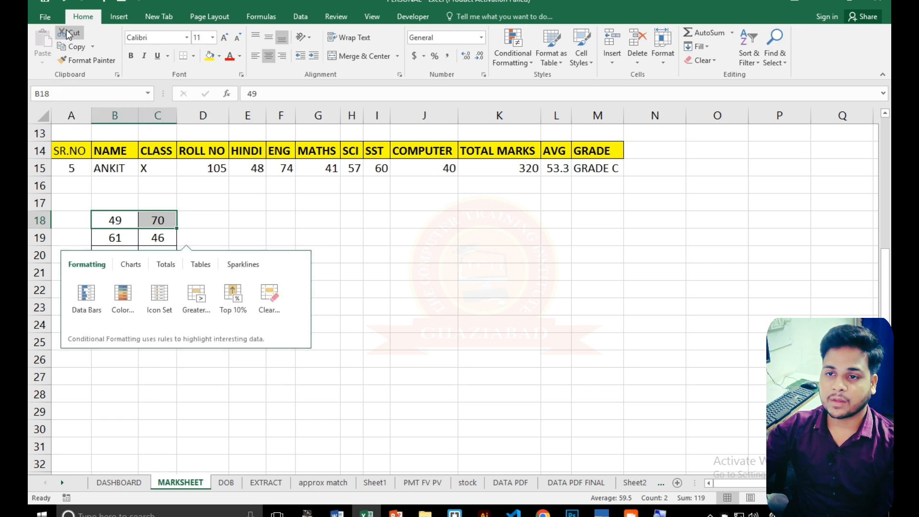
left_click(67, 41)
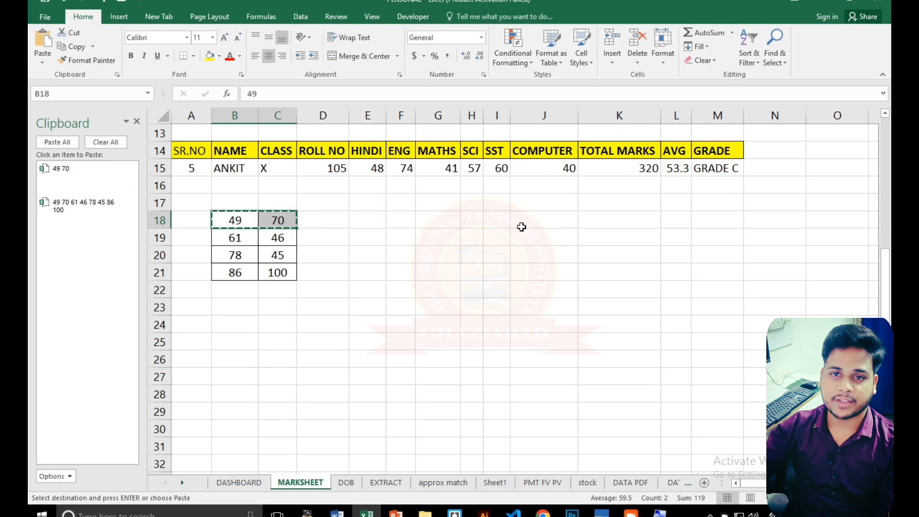
left_click(423, 218)
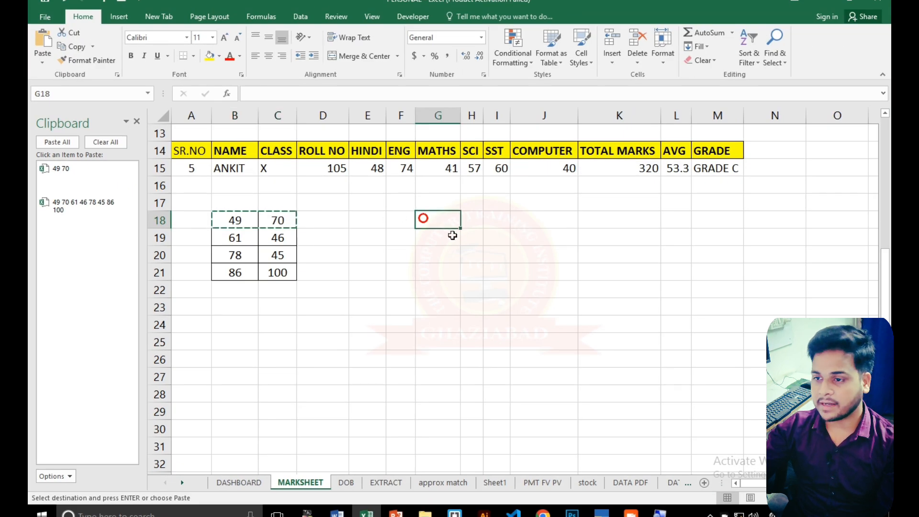
key("ctrl+v")
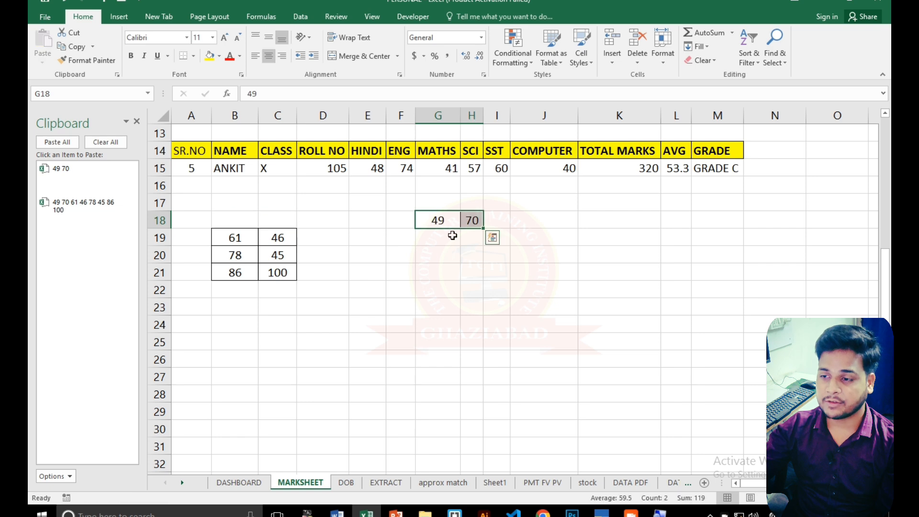
left_click(433, 255)
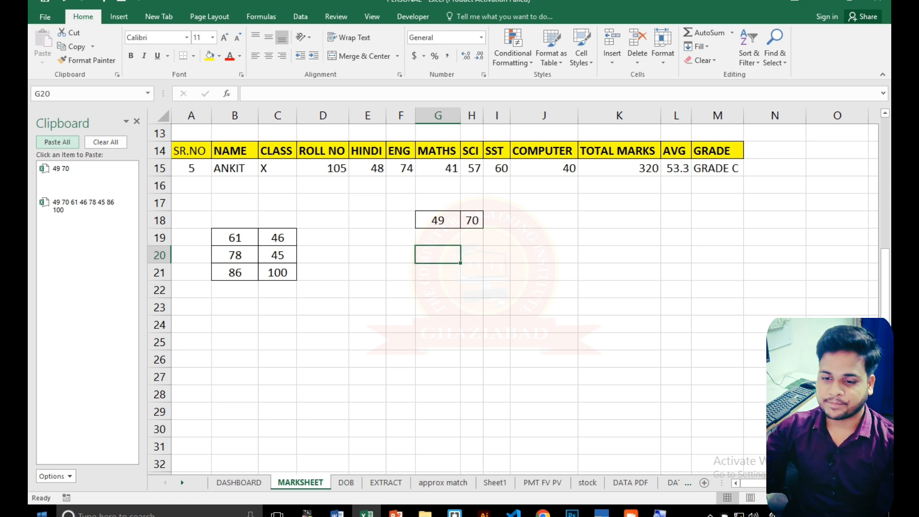
left_click(137, 121)
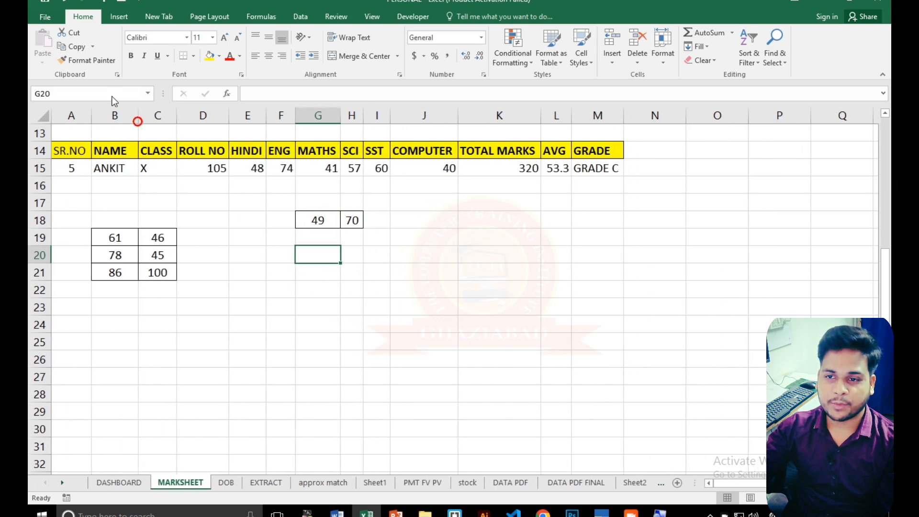
Copy the pair of marks in B19:C19, paste it at G21, and close the clipboard history
left_click(93, 46)
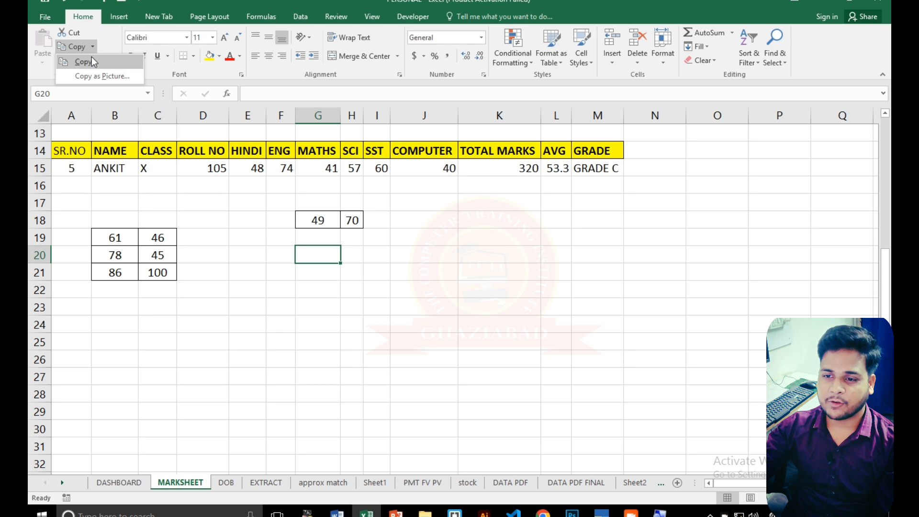
left_click(91, 61)
left_click_drag(115, 236, 158, 237)
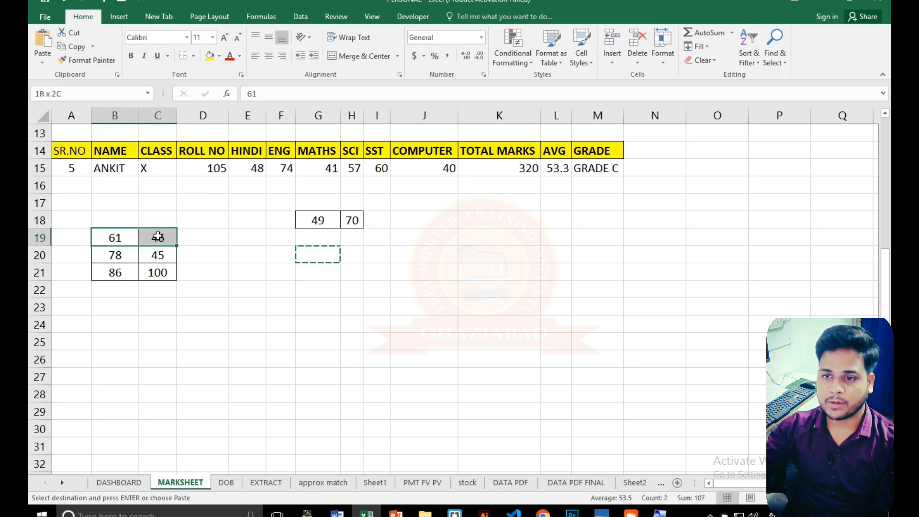
left_click(80, 48)
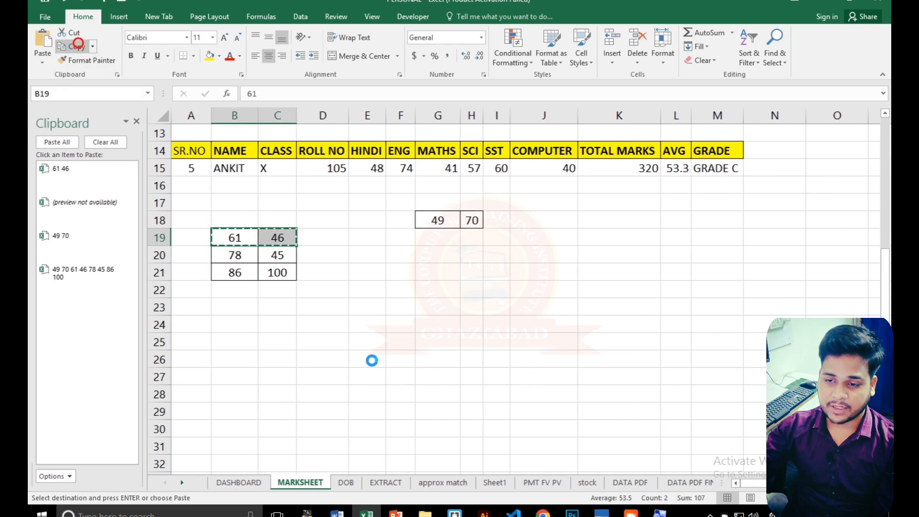
left_click(448, 277)
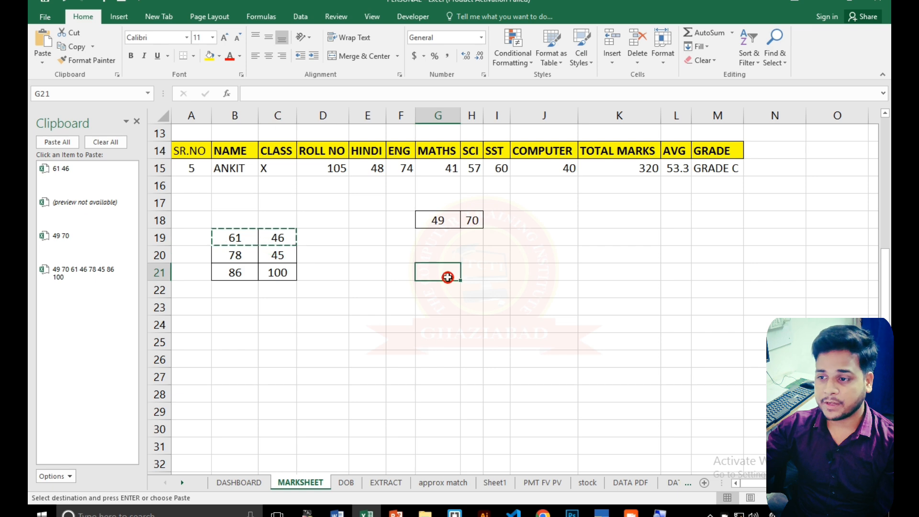
key("Return")
left_click(440, 309)
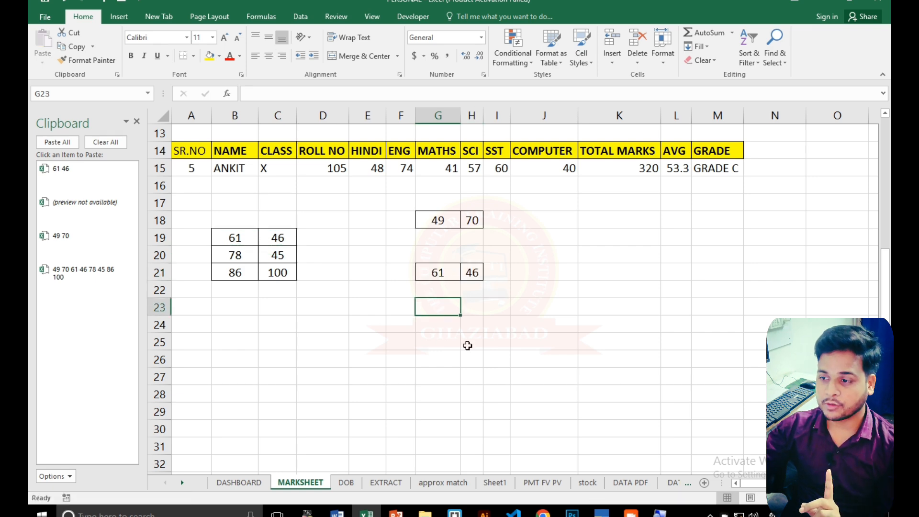
left_click(556, 334)
key("Return")
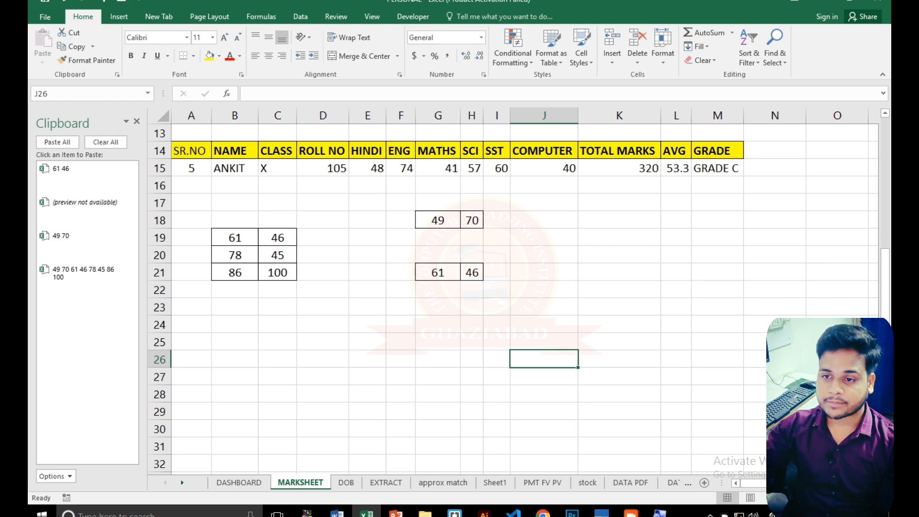
left_click(136, 121)
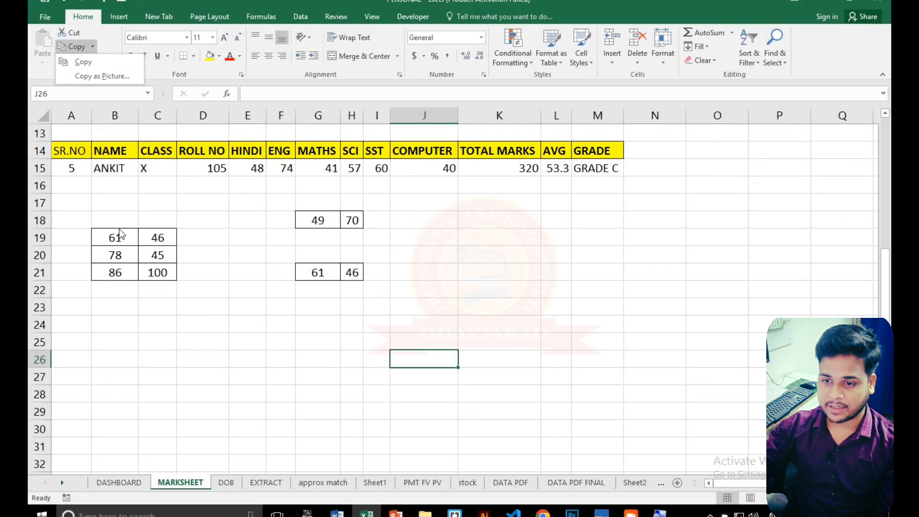
Copy B19:C21 as a picture, as shown on screen in Picture format, and paste it at K19
left_click(151, 396)
left_click_drag(152, 397, 225, 440)
left_click_drag(156, 257, 158, 271)
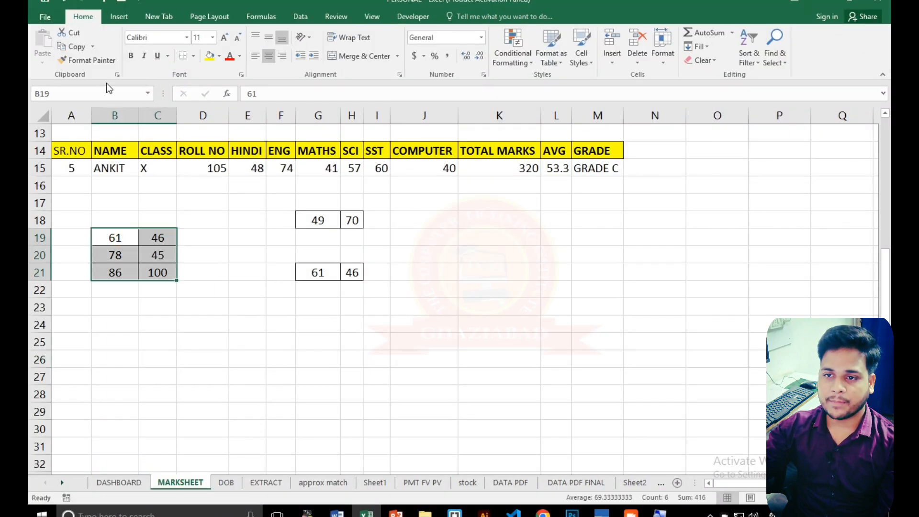
left_click(93, 45)
left_click(90, 72)
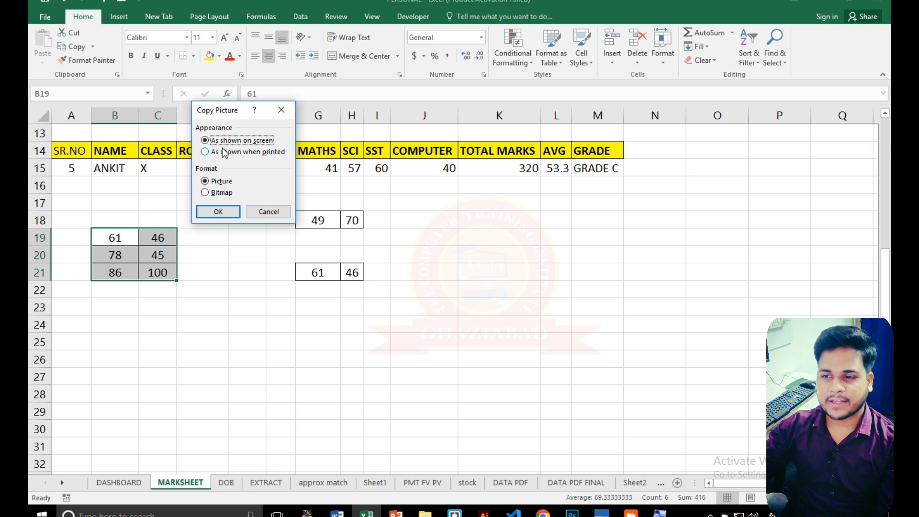
left_click(220, 209)
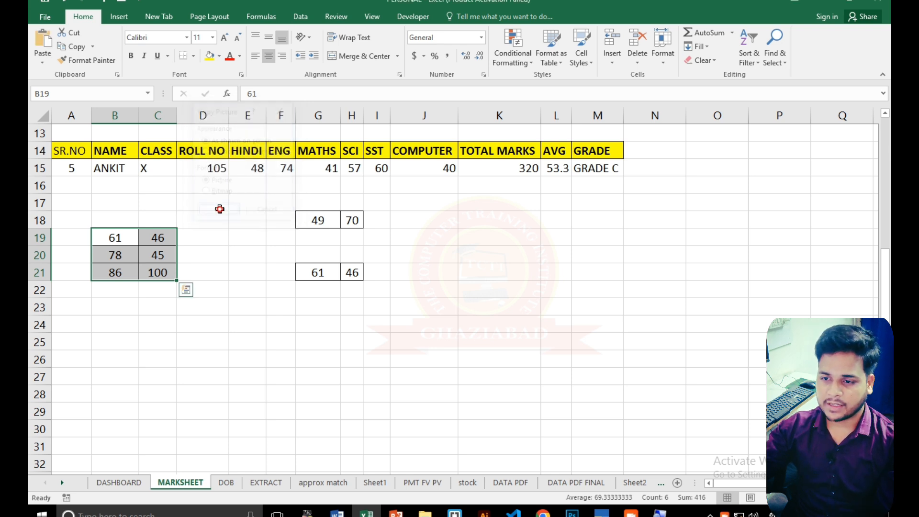
left_click(492, 234)
key("ctrl+v")
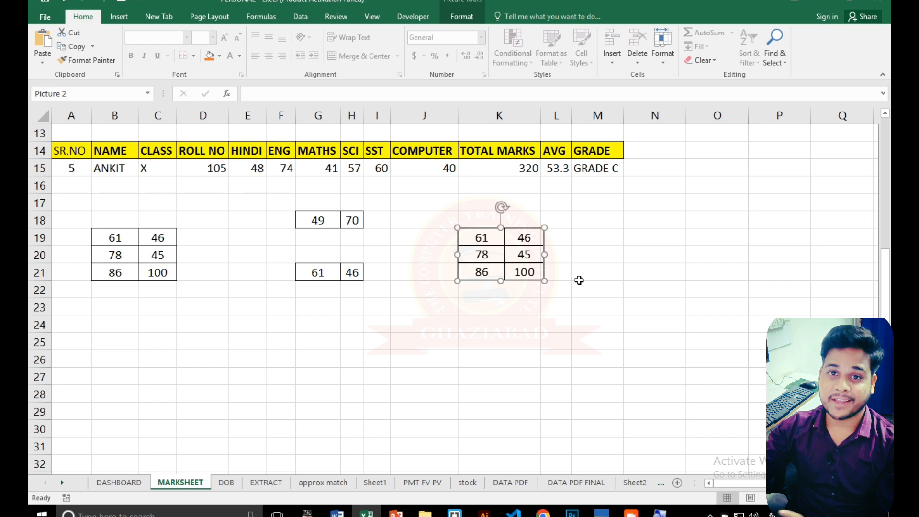
Paste a second copy of the picture and place it beside the first, around L19:M21
left_click(509, 364)
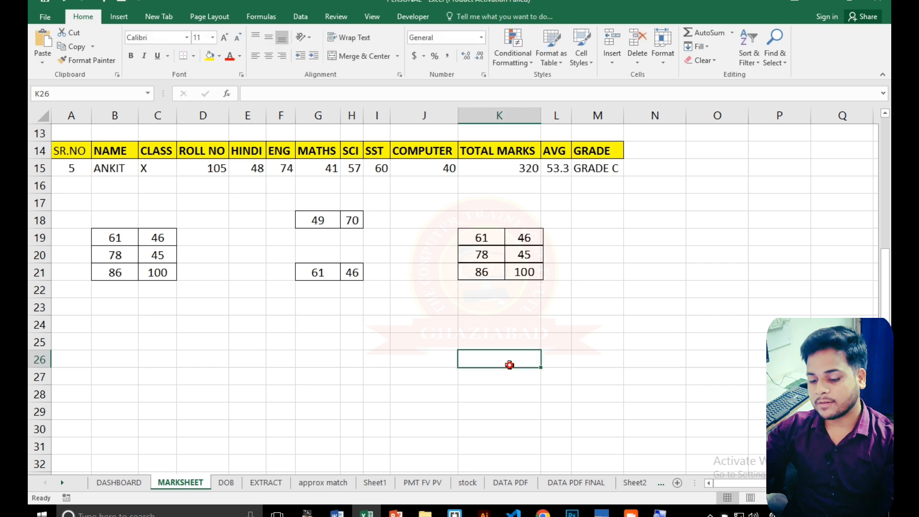
key("ctrl+v")
left_click_drag(510, 368, 607, 245)
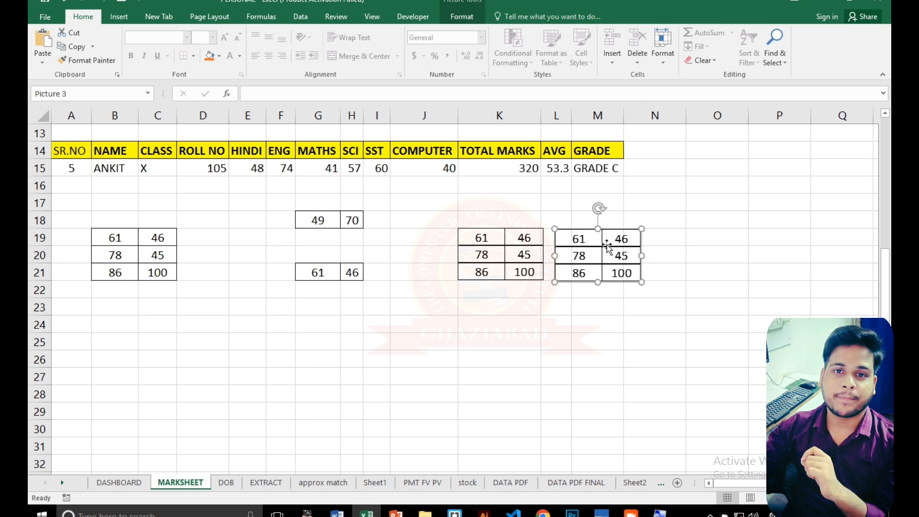
Enlarge the first picture to several times its size and place it around H21:M30
left_click_drag(500, 238, 162, 332)
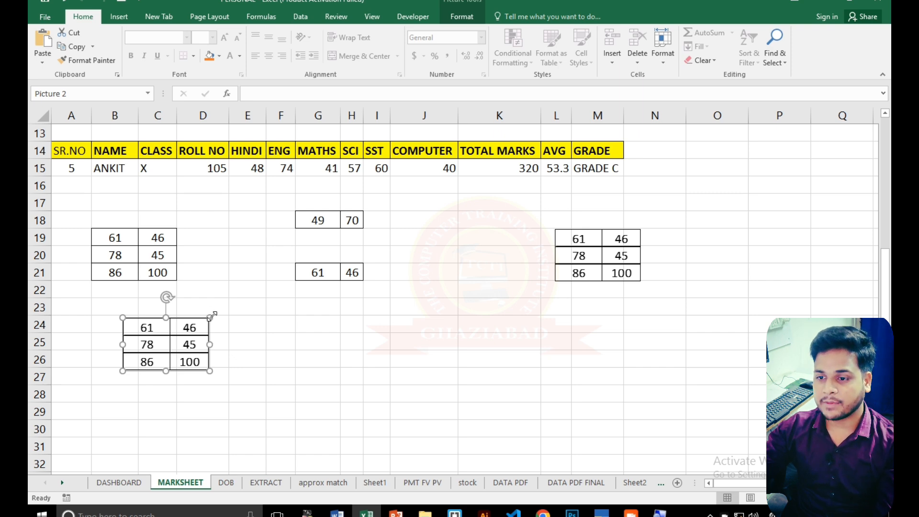
left_click_drag(211, 316, 529, 232)
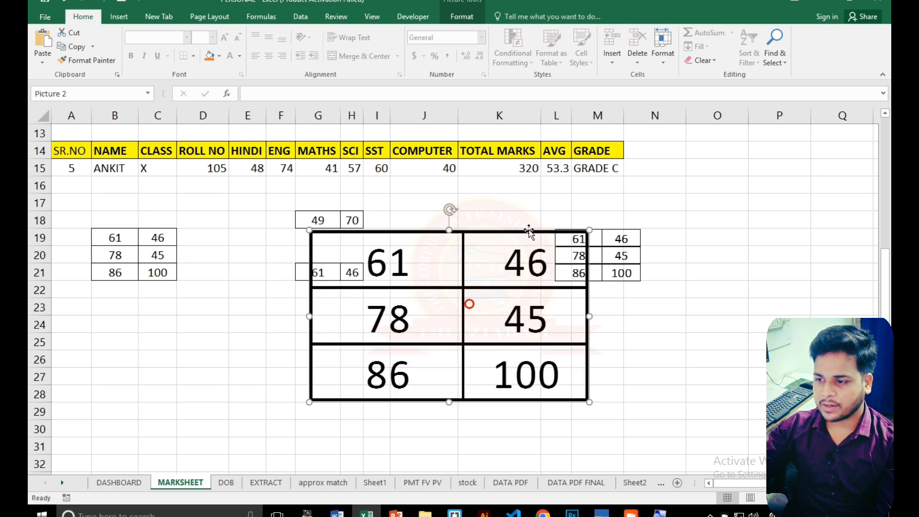
left_click_drag(470, 322, 502, 364)
left_click(204, 334)
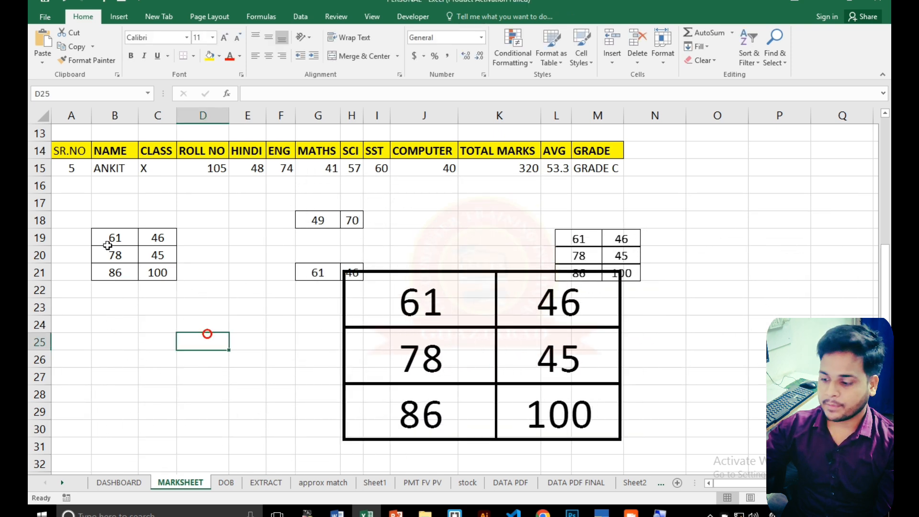
Change source cell B19 to 63 and B20 to a single period
left_click(104, 238)
type("63")
key("Return")
type(".")
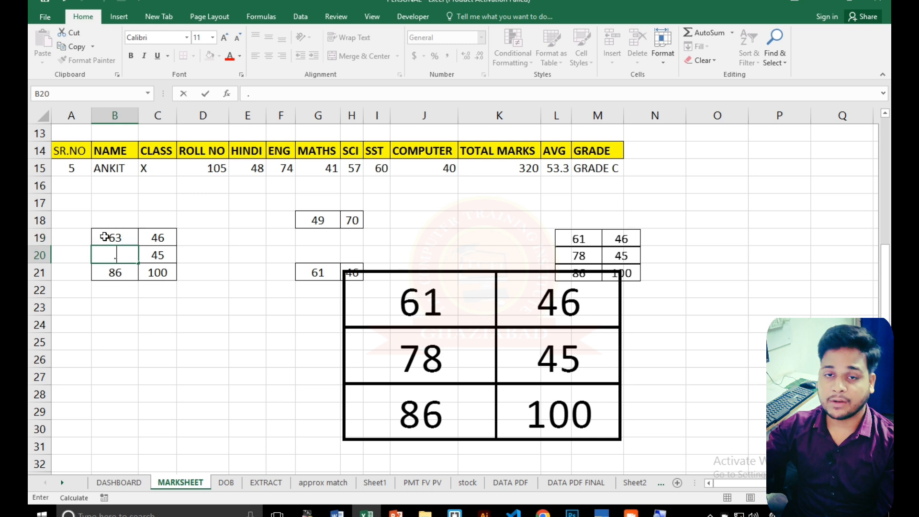
left_click(206, 338)
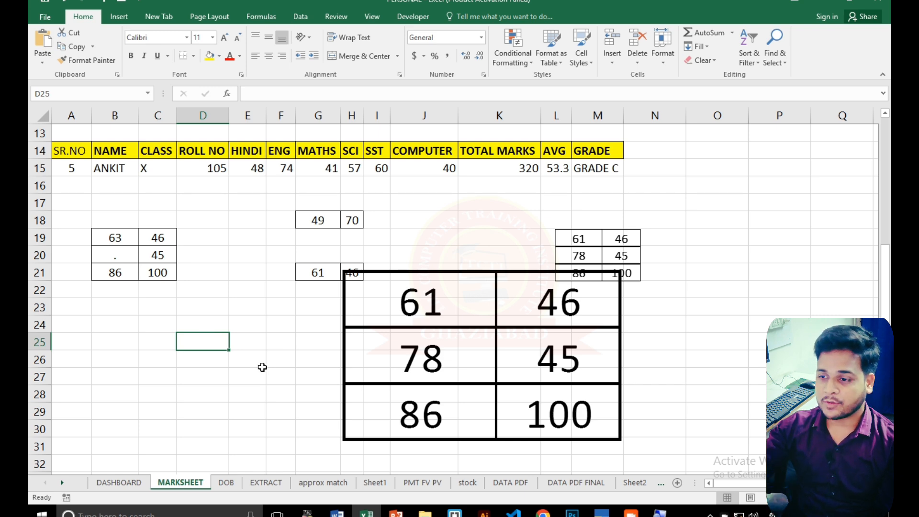
Delete the enlarged picture of the marks that covers about H21:M30
left_click(474, 334)
key("Delete")
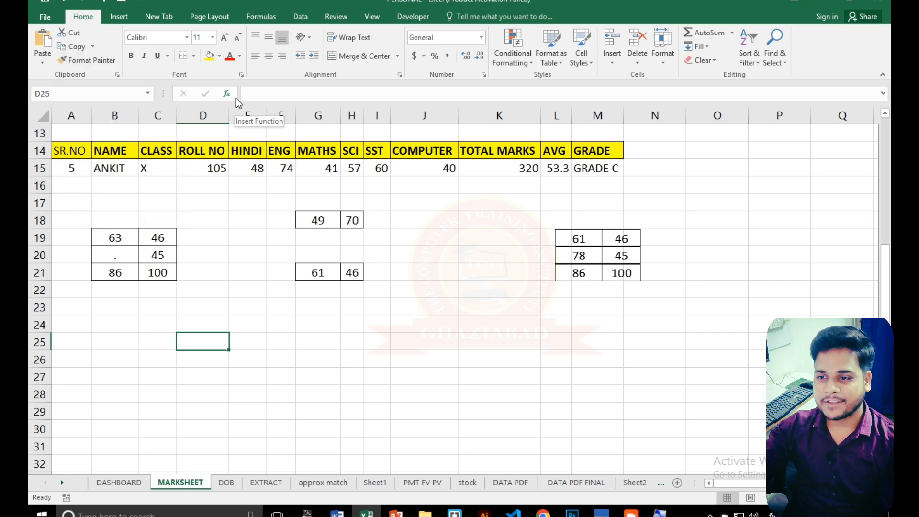
scroll(203, 204, "up", 4)
scroll(203, 204, "down", 3)
scroll(219, 184, "up", 3)
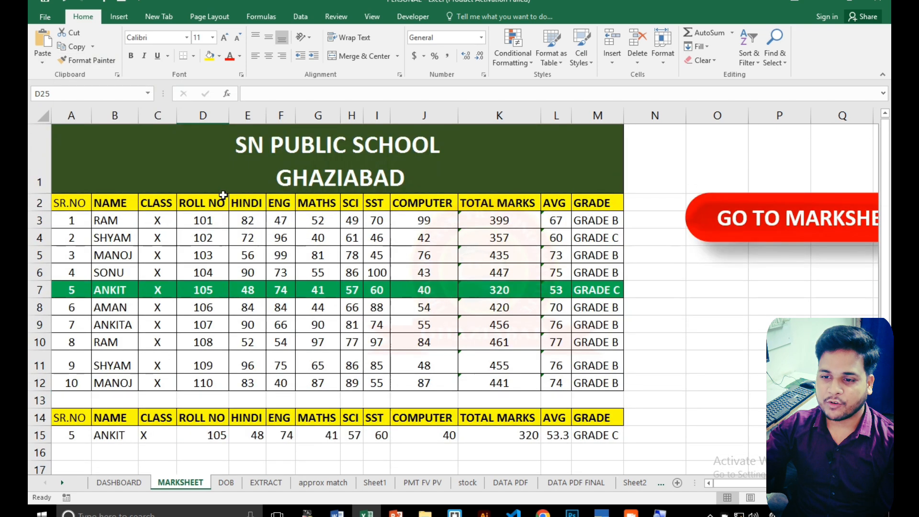
left_click_drag(75, 288, 589, 289)
left_click(234, 249)
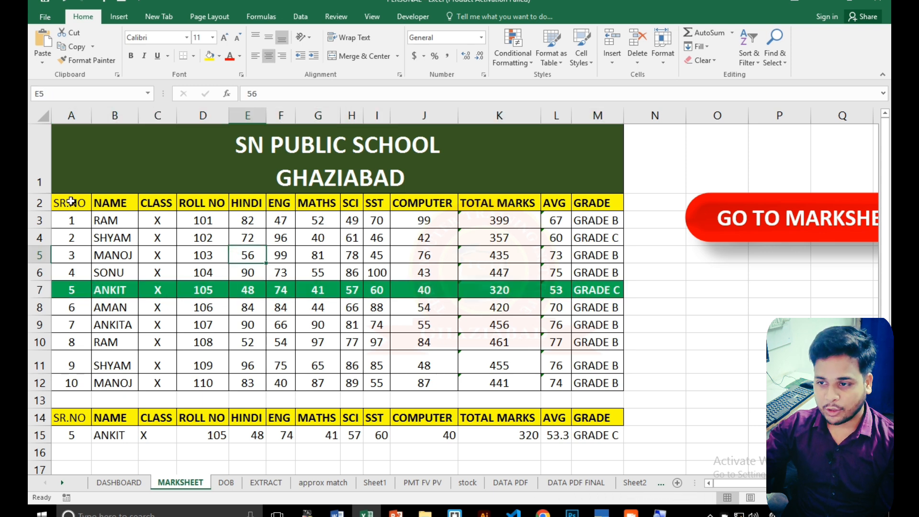
left_click_drag(71, 202, 610, 203)
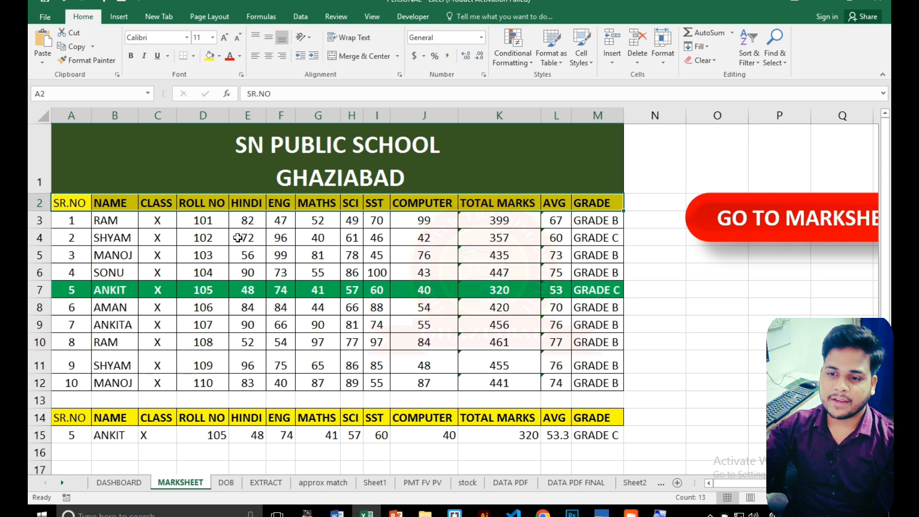
left_click(151, 235)
left_click_drag(65, 328, 610, 325)
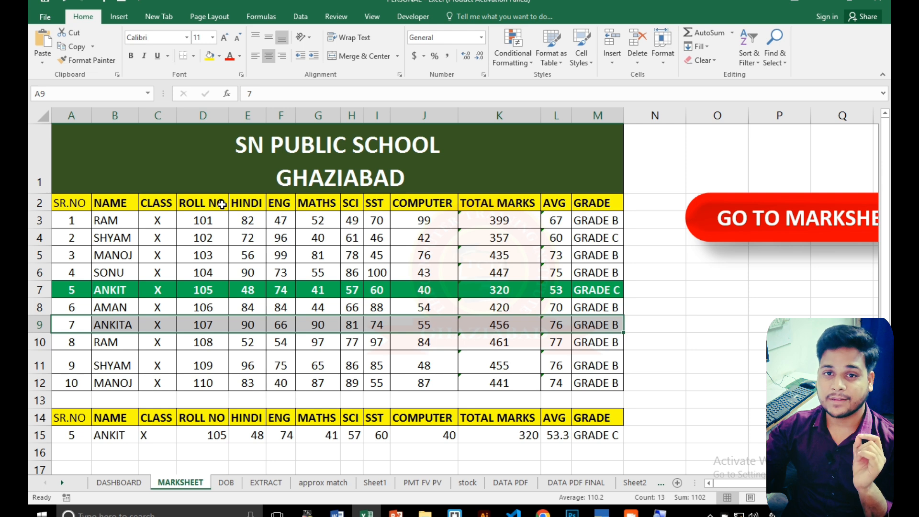
left_click(184, 266)
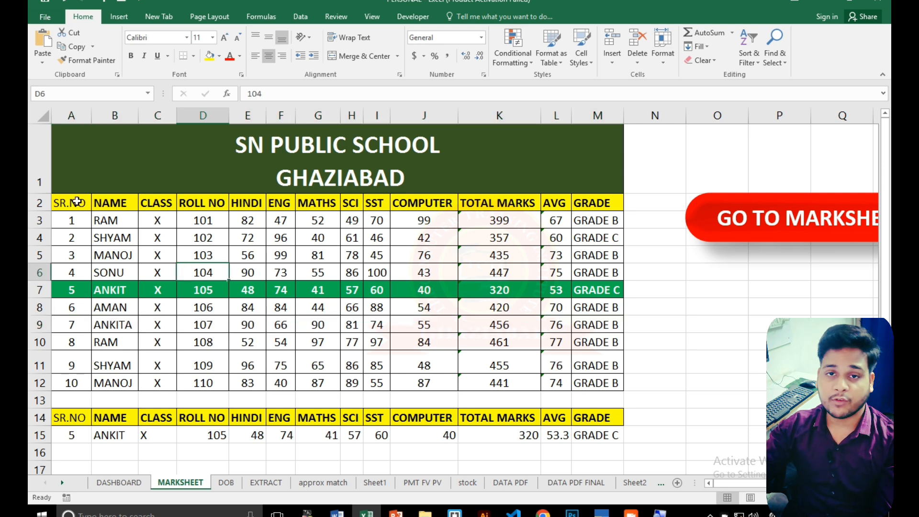
key("ctrl+minus")
key("Escape")
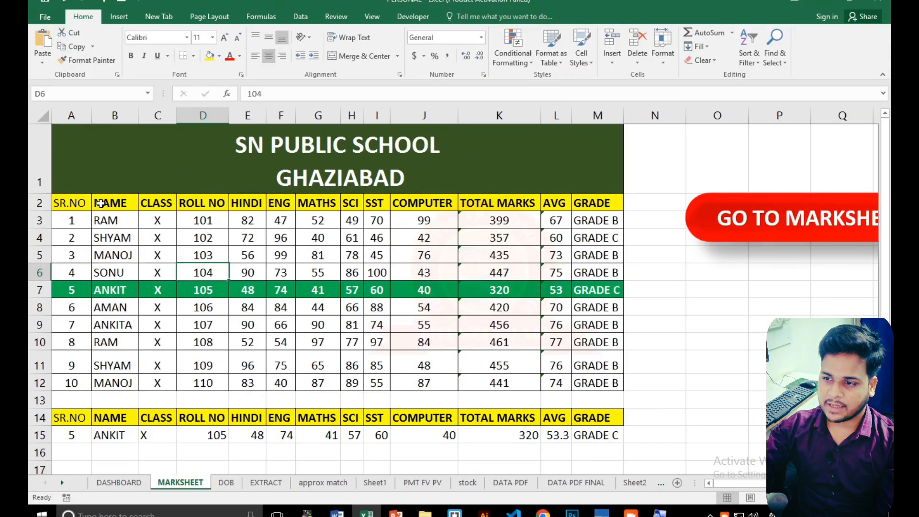
left_click_drag(100, 203, 598, 204)
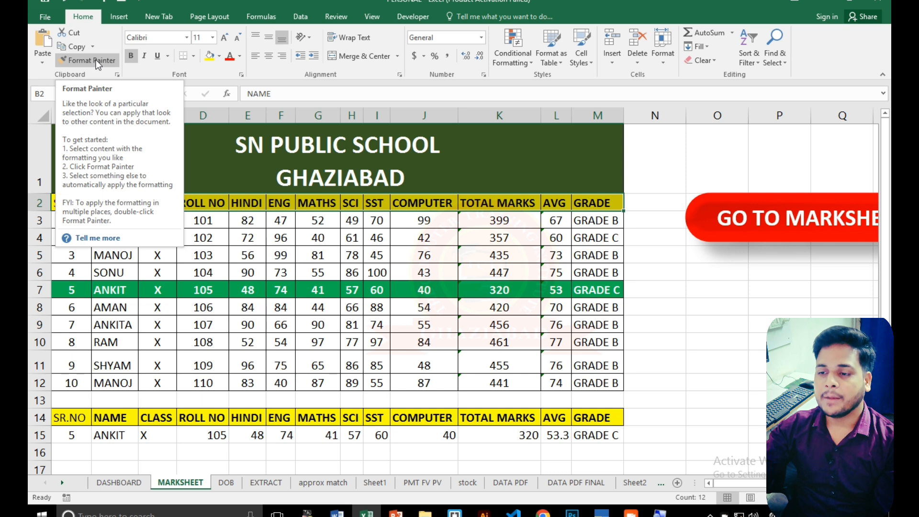
left_click(360, 206)
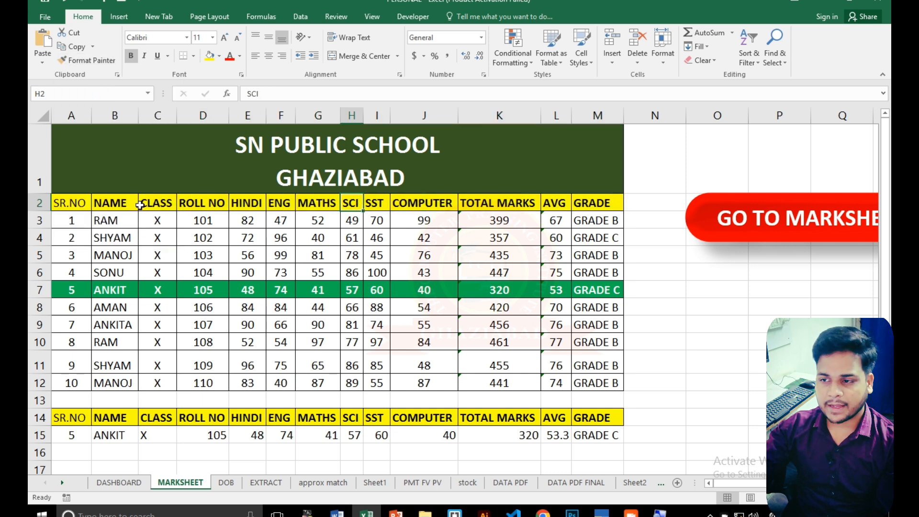
left_click_drag(129, 204, 591, 200)
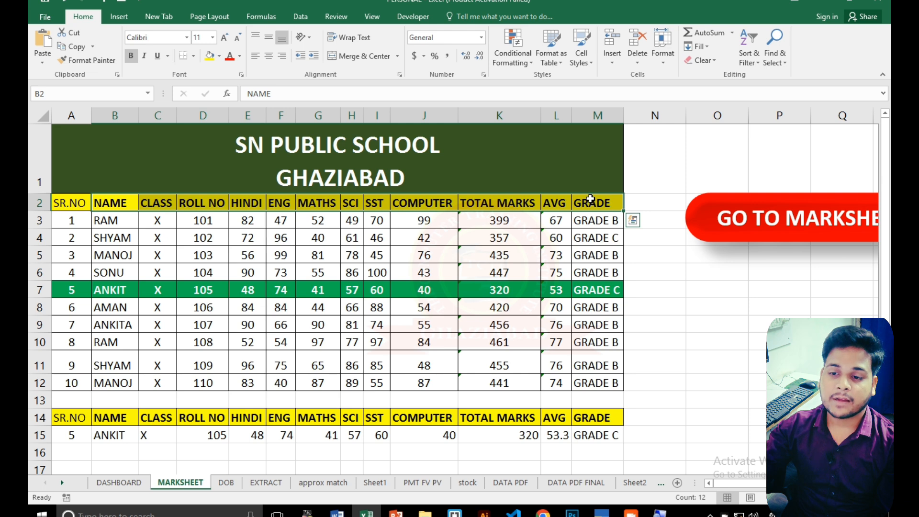
Copy the formatting of header cell B2 onto the student row A9:M9 with Format Painter
left_click(118, 200)
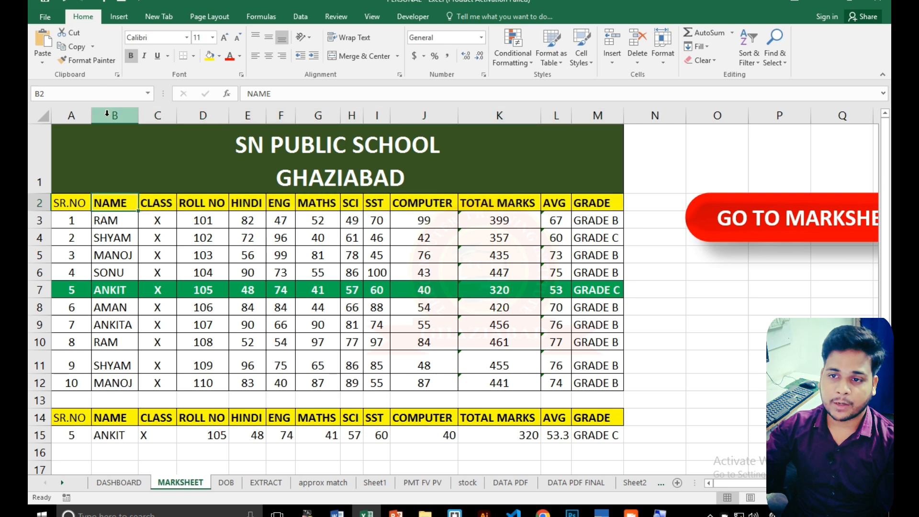
left_click(93, 62)
left_click(94, 62)
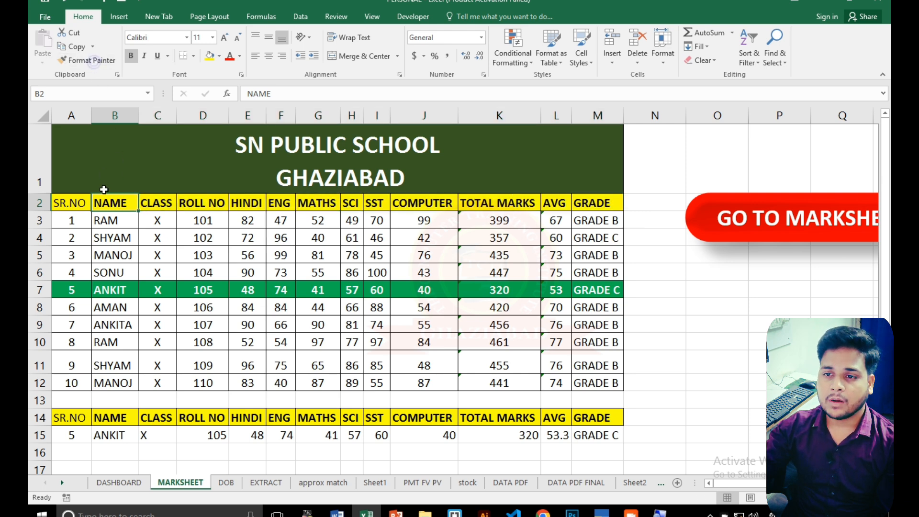
left_click(110, 59)
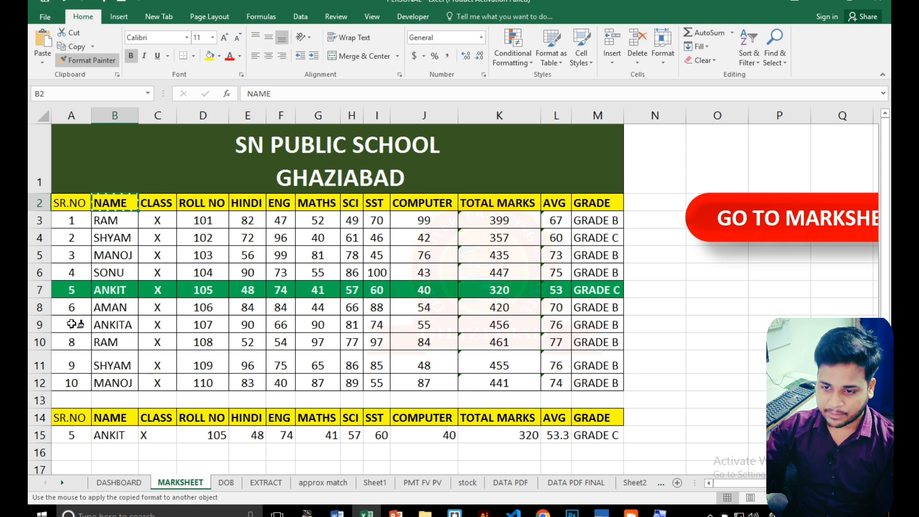
mouse_move(72, 324)
left_mouse_down()
mouse_move(603, 323)
mouse_move(589, 322)
left_mouse_up()
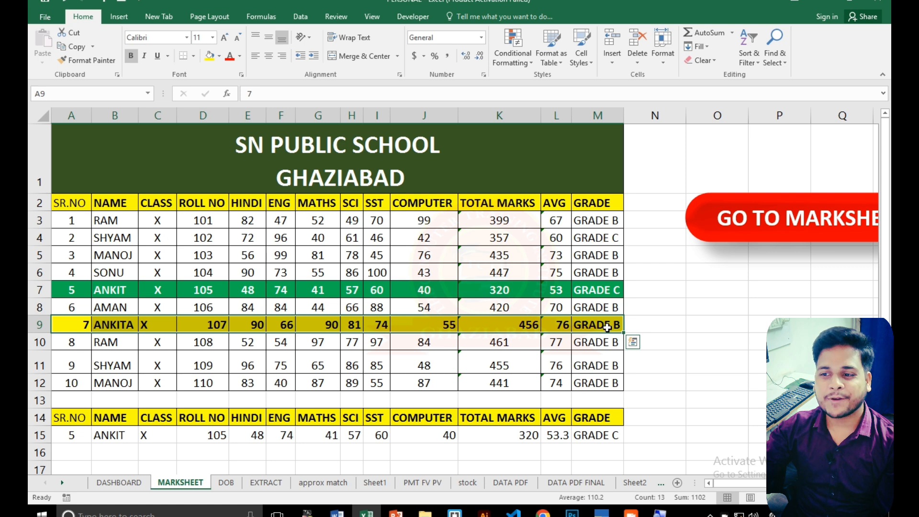
left_click(321, 205)
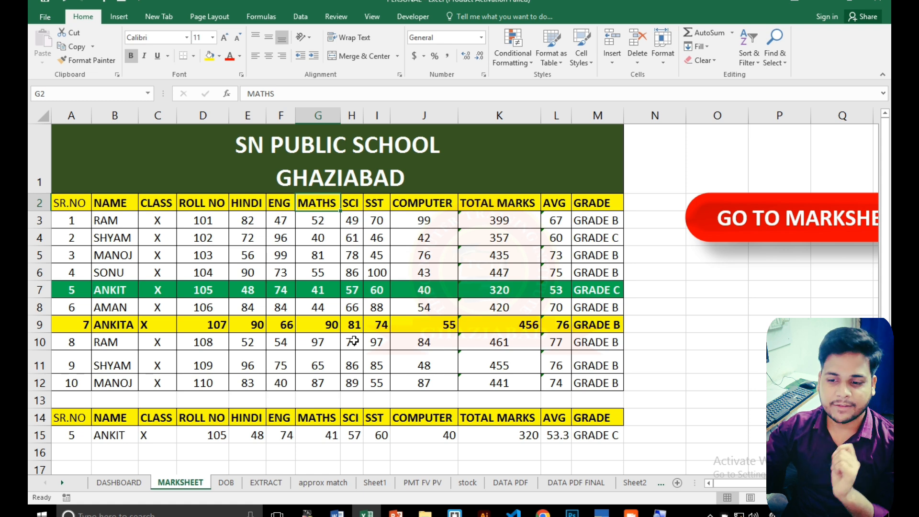
Look through the other sheets from DOB to DATA PDF and the DASHBOARD, and return to MARKSHEET
left_click(226, 482)
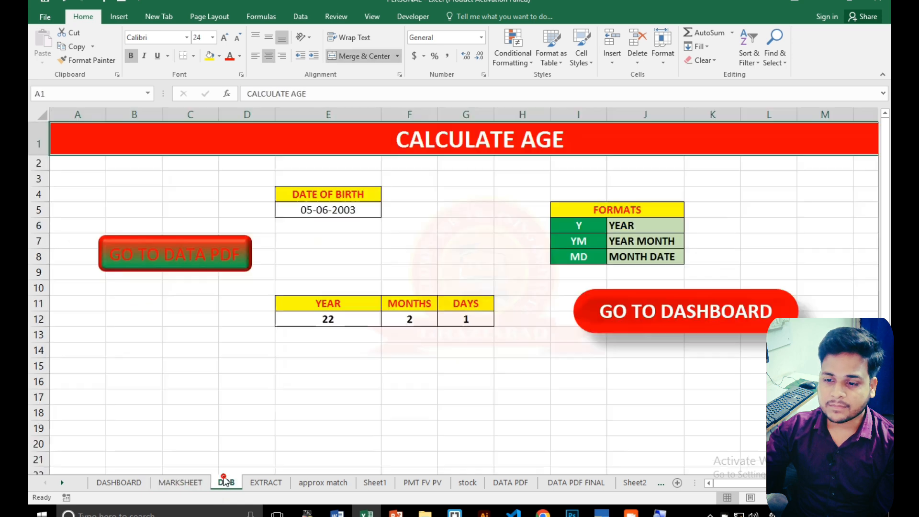
left_click(259, 480)
left_click(322, 480)
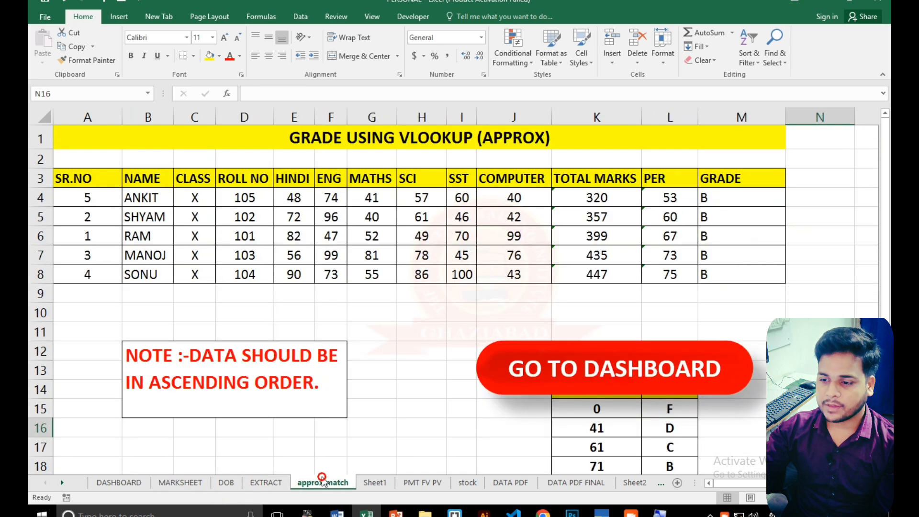
left_click(374, 482)
left_click(403, 483)
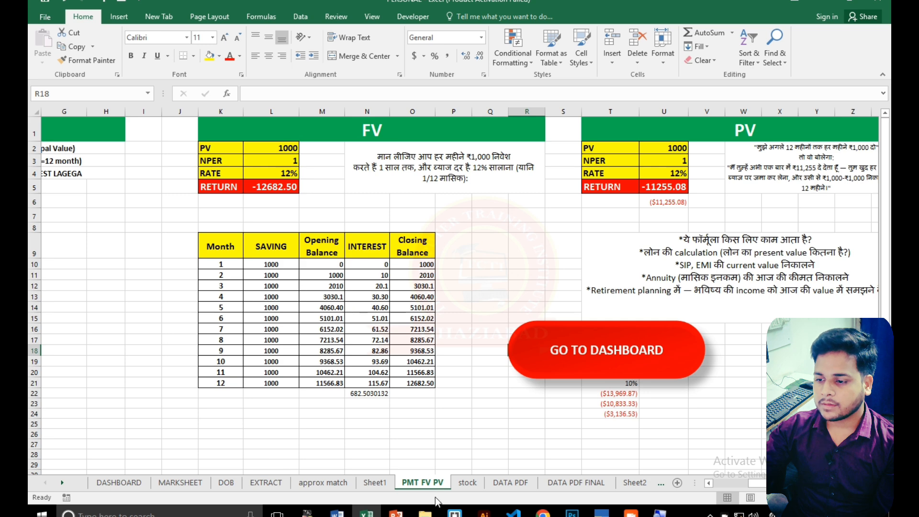
left_click(465, 483)
left_click(506, 484)
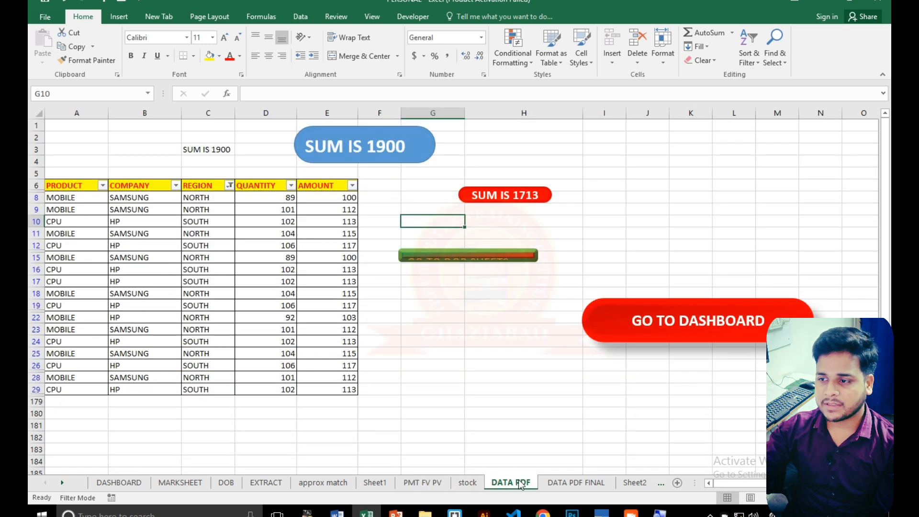
left_click(134, 481)
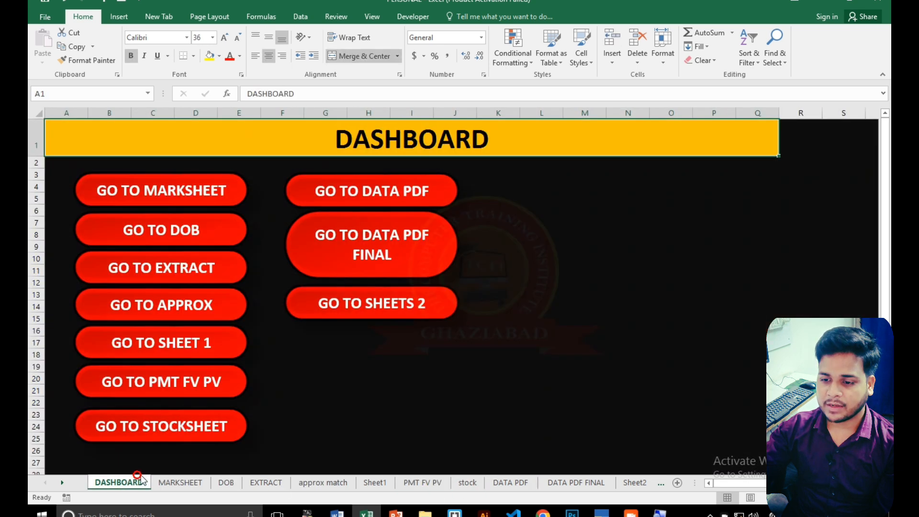
left_click(193, 482)
left_click(184, 396)
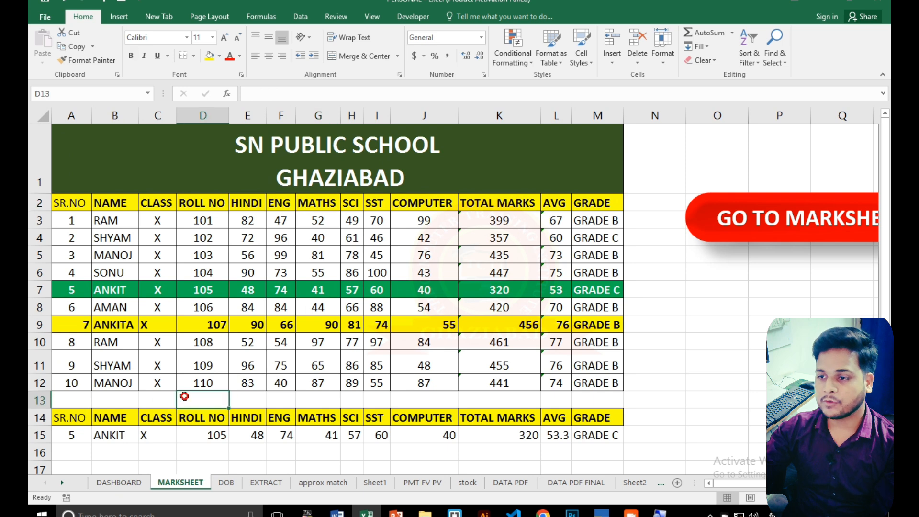
left_click(480, 244)
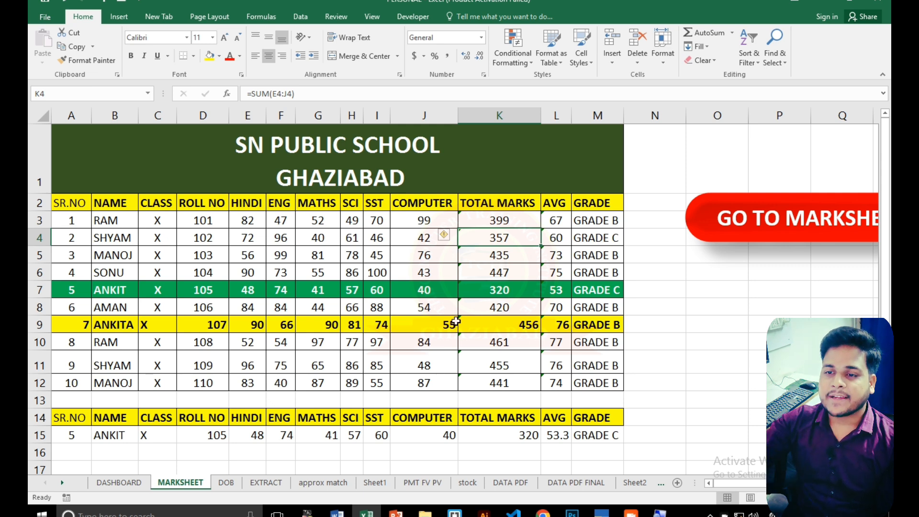
key("Down")
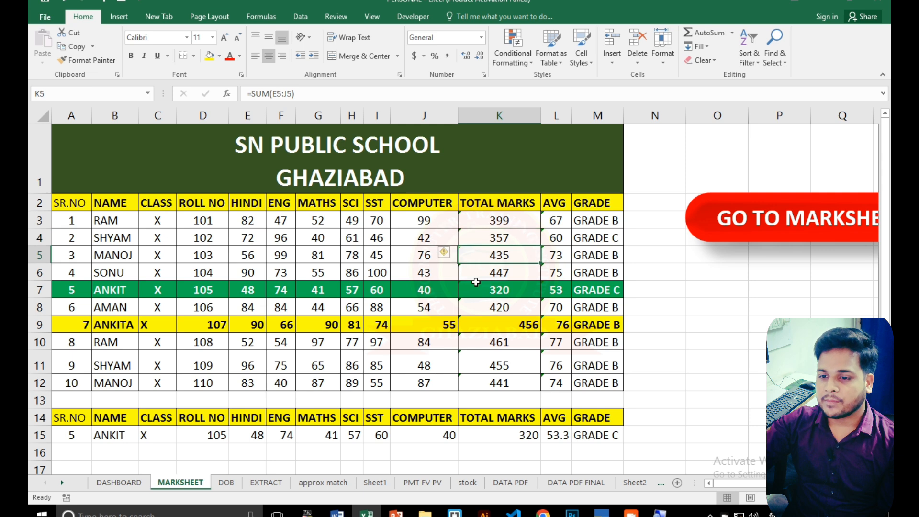
left_click(158, 307)
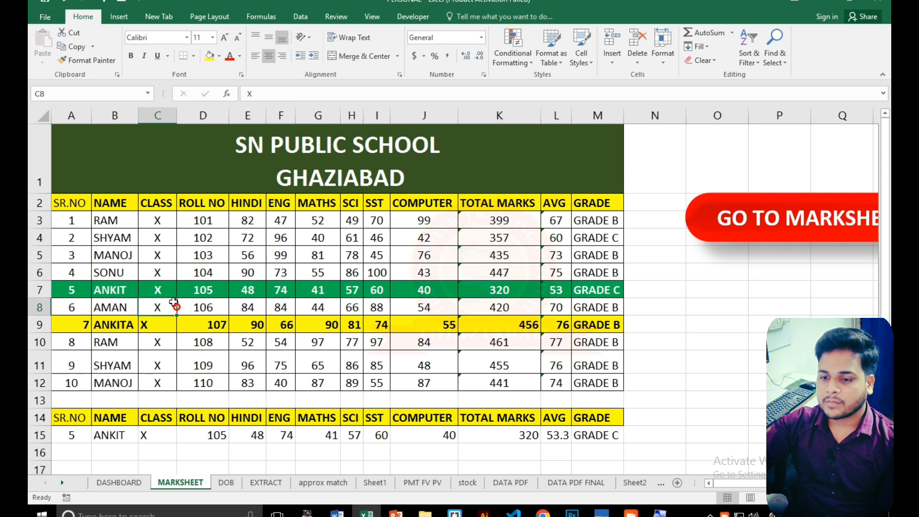
left_click(159, 384)
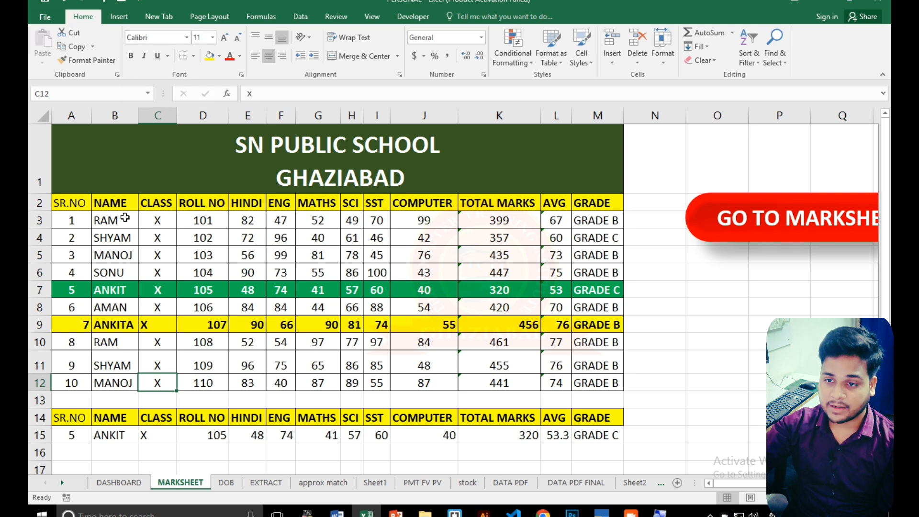
left_click(96, 219)
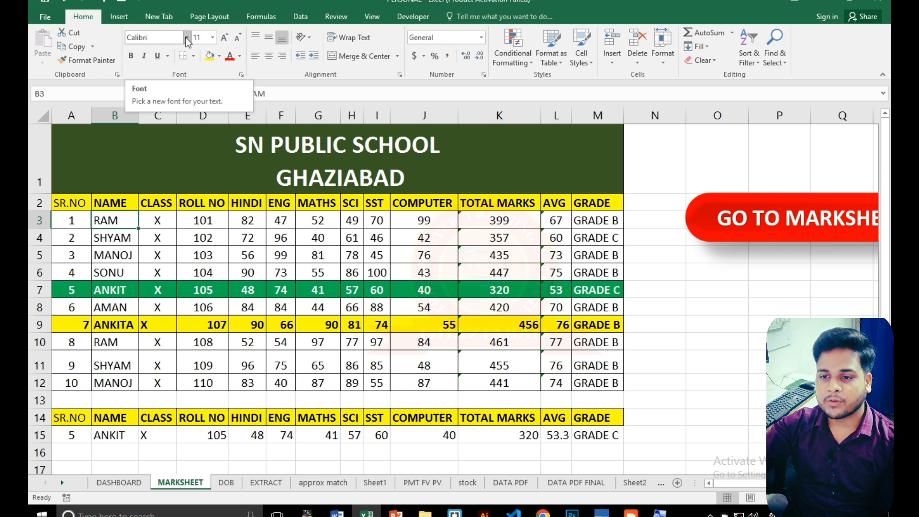
Review the available fonts and font sizes for the header cells B2:M2 without applying any
left_click_drag(119, 199, 606, 202)
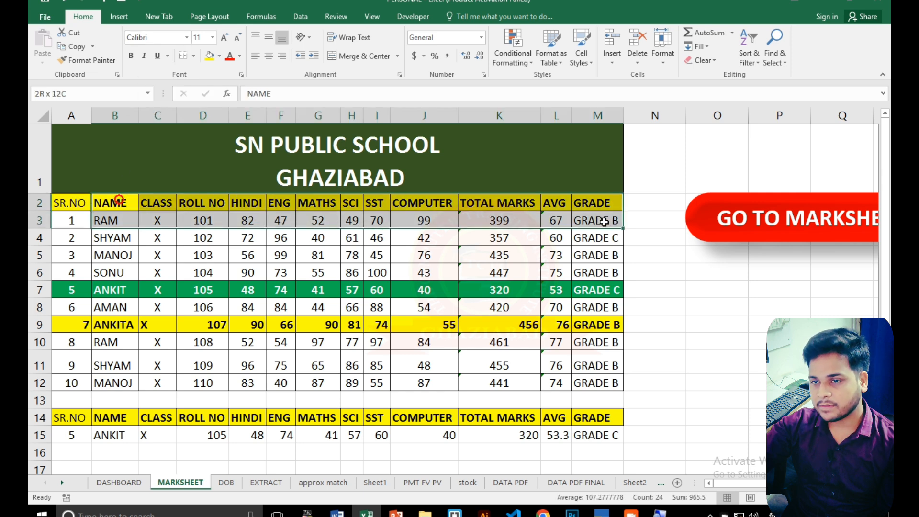
left_click(187, 37)
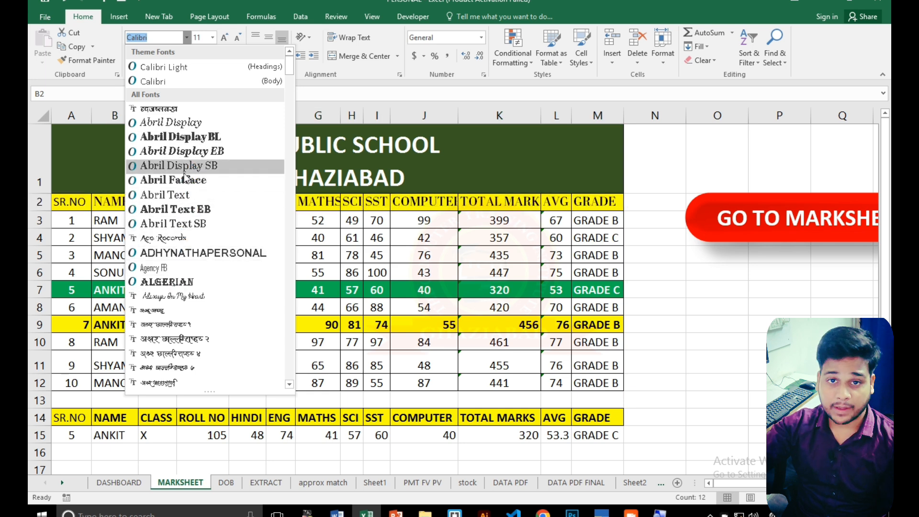
left_click(215, 39)
left_click(215, 39)
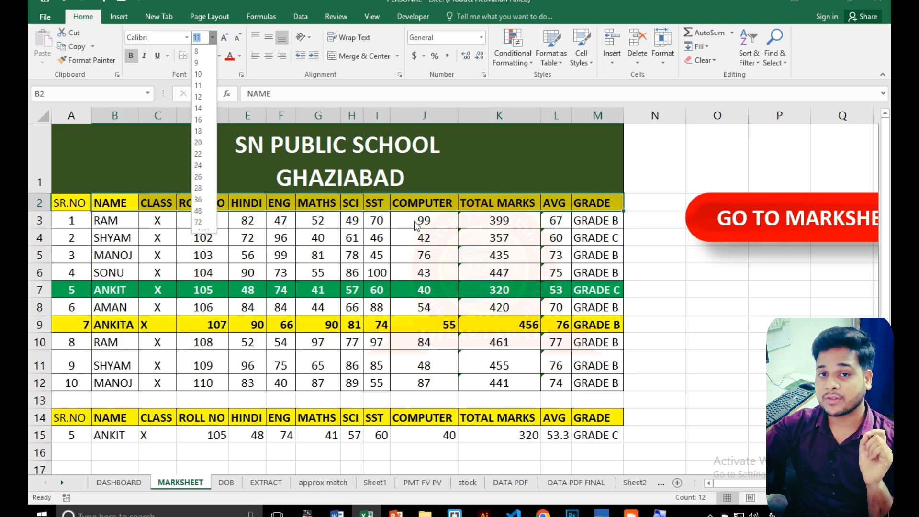
left_click(673, 281)
left_click(672, 282)
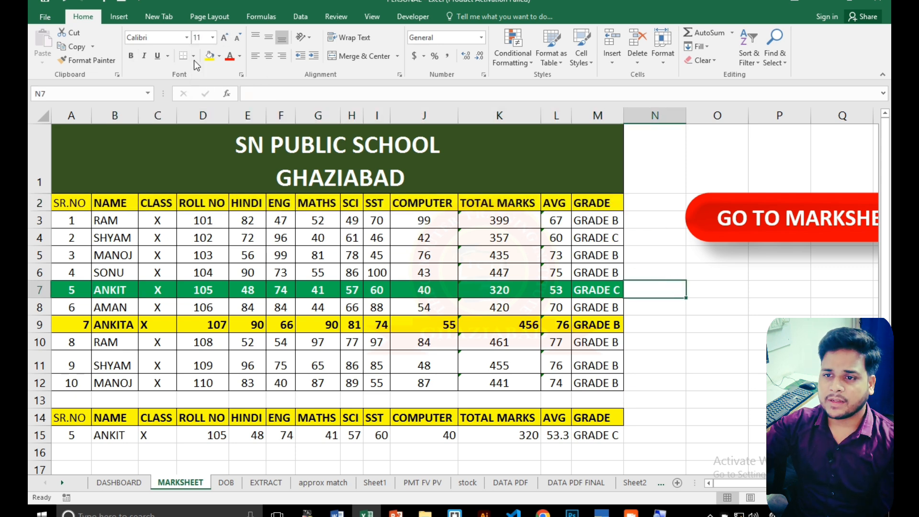
Make the student data in B3:M6 bold and italic
left_click_drag(71, 203, 587, 206)
left_click_drag(107, 220, 595, 269)
scroll(566, 262, "up", 3)
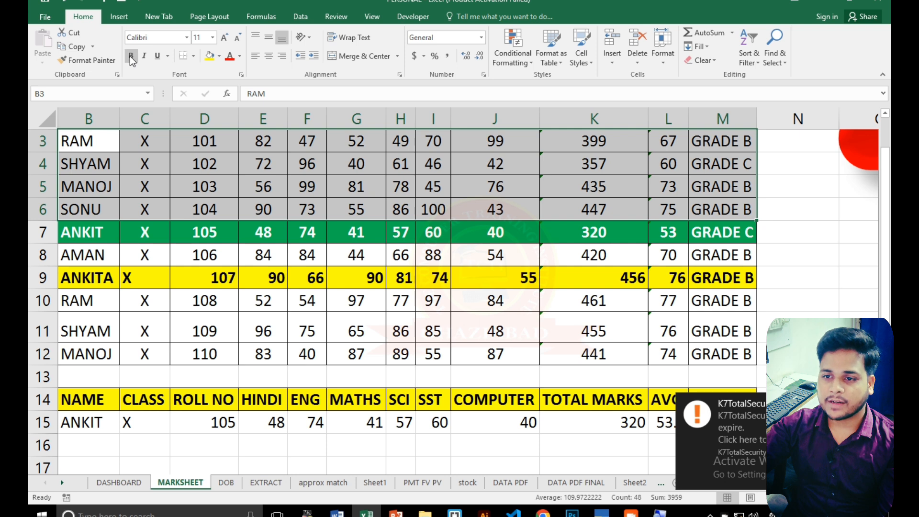
left_click(131, 56)
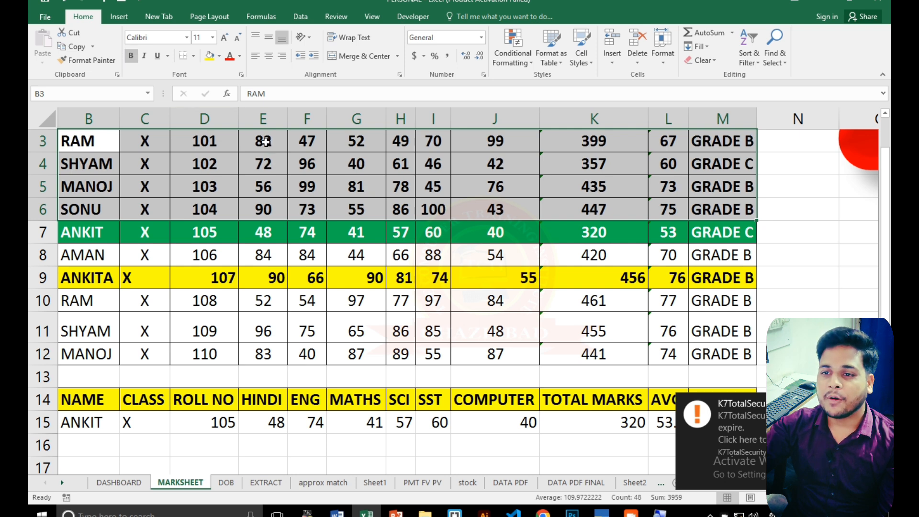
left_click(144, 56)
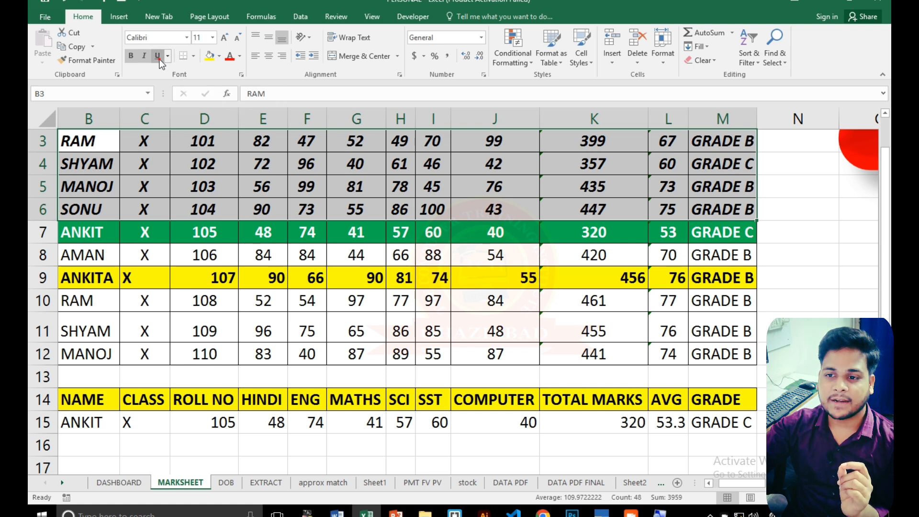
Apply a double underline to the student data in B3:M6
left_click(158, 56)
left_click(165, 59)
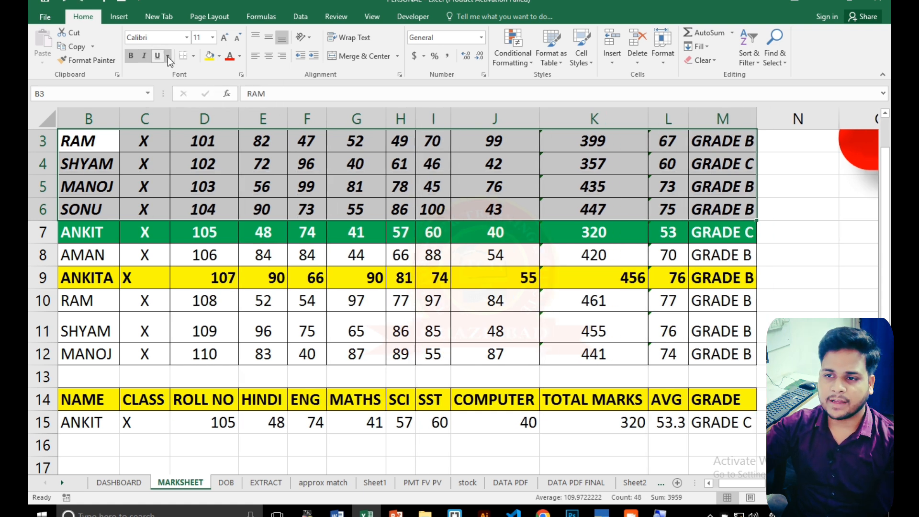
left_click(168, 57)
left_click(168, 85)
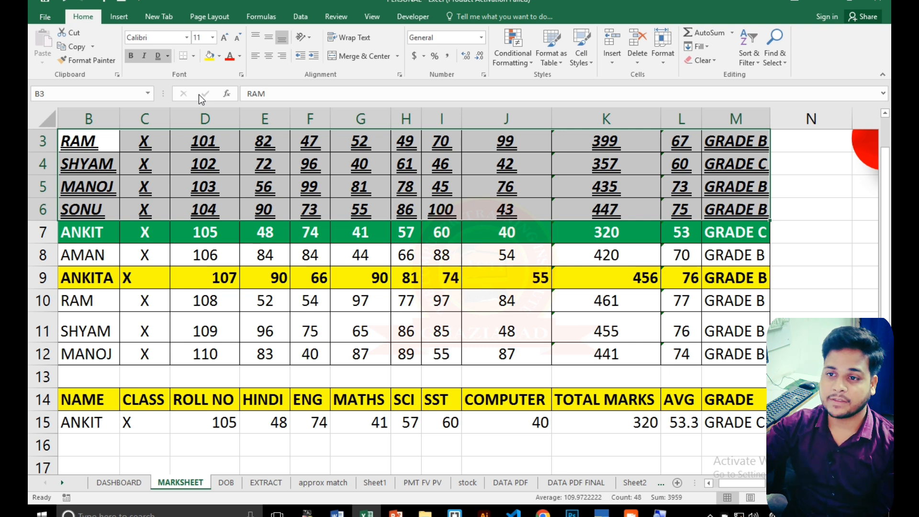
Remove the double underline from the student data in B3:M6
left_click(154, 56)
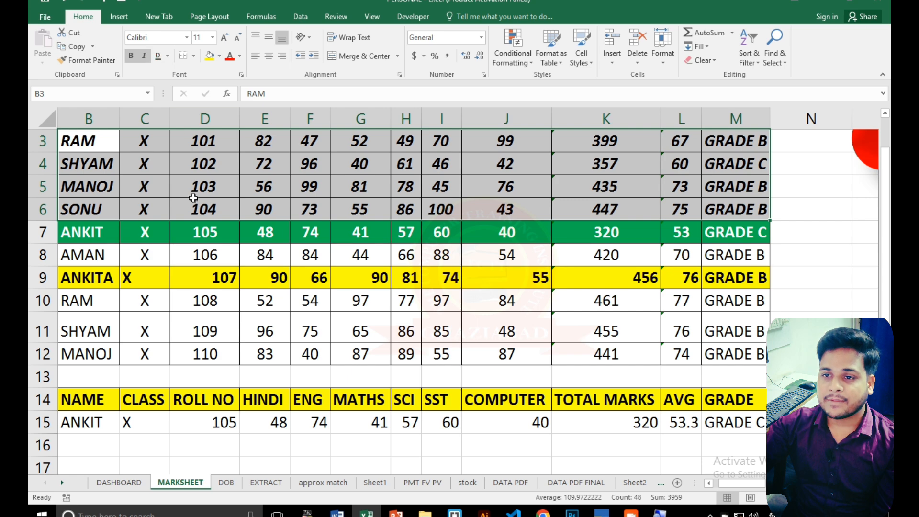
left_click(209, 154)
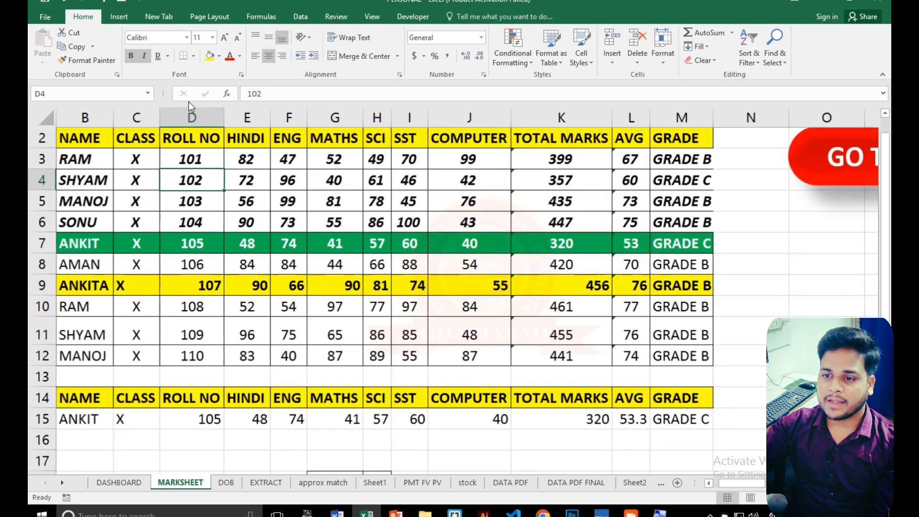
scroll(199, 168, "up", 2)
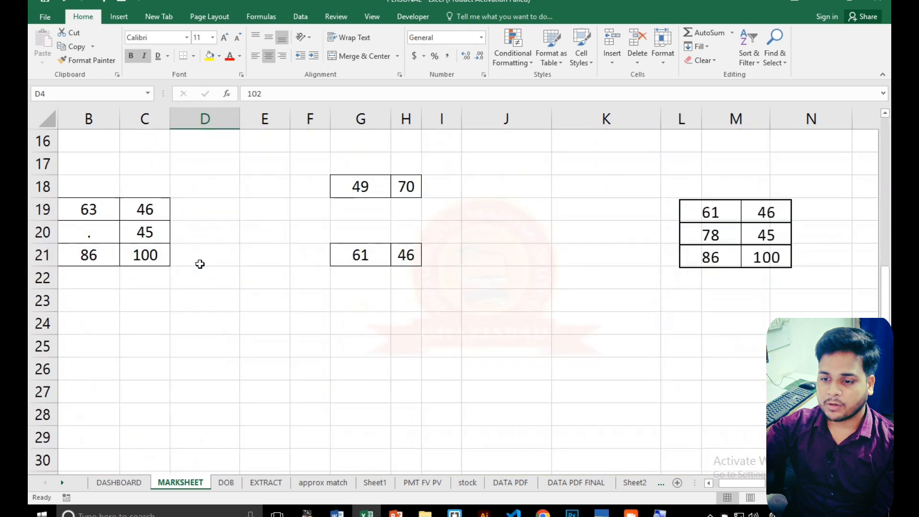
scroll(199, 264, "down", 2)
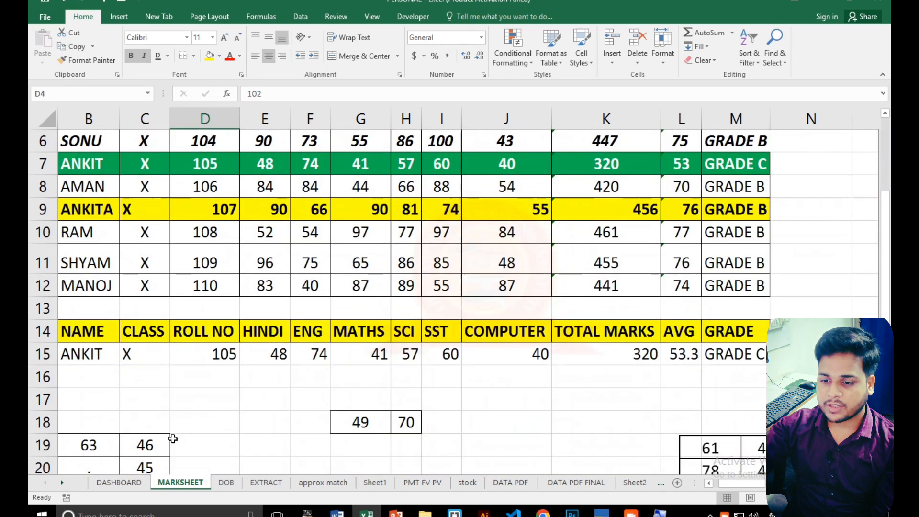
Remove all borders from the table C4:E14 on the EXTRACT sheet
left_click(218, 482)
left_click(266, 482)
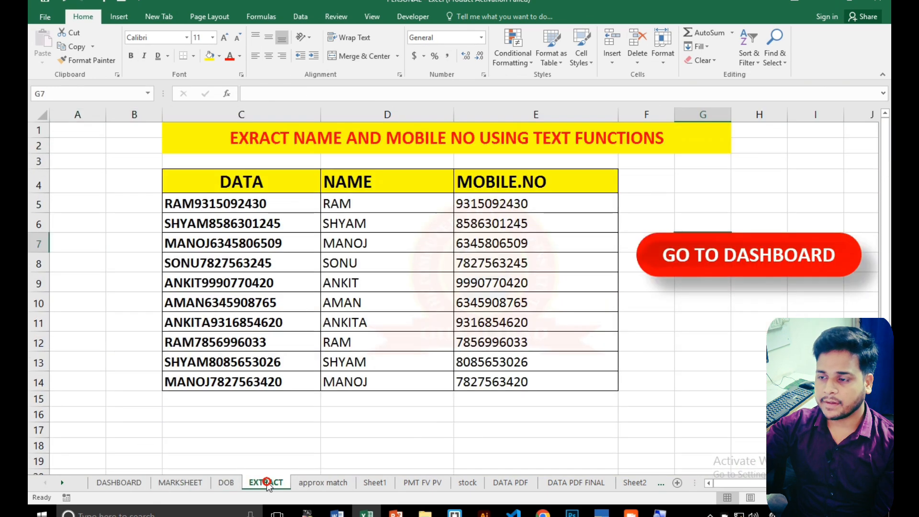
left_click(376, 284)
left_click_drag(225, 185, 544, 381)
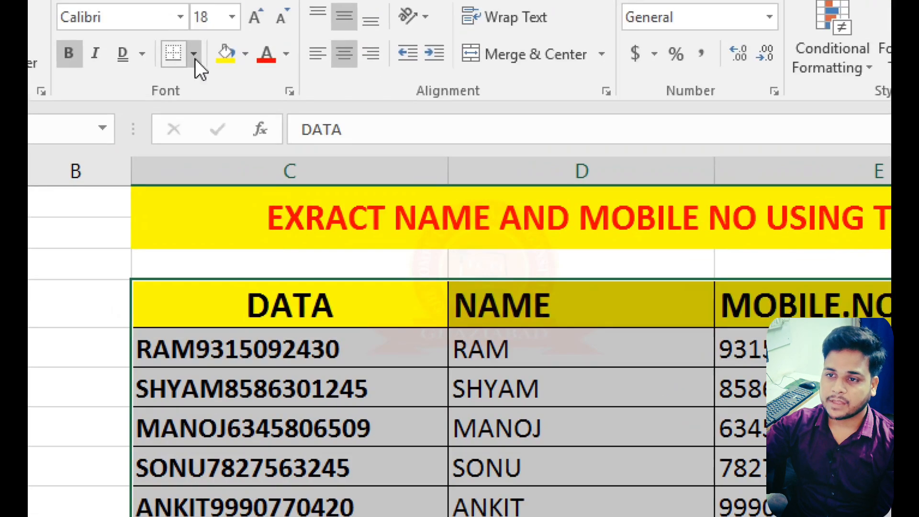
left_click(195, 59)
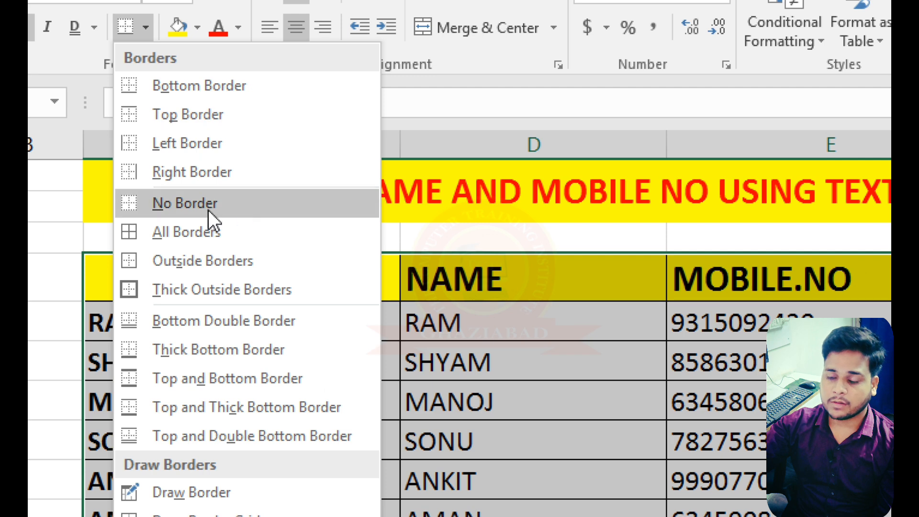
left_click(186, 204)
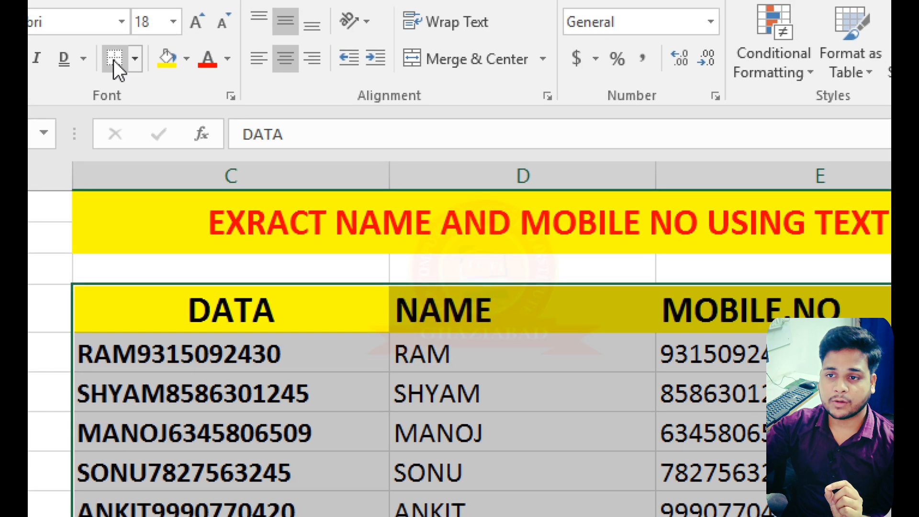
left_click(134, 59)
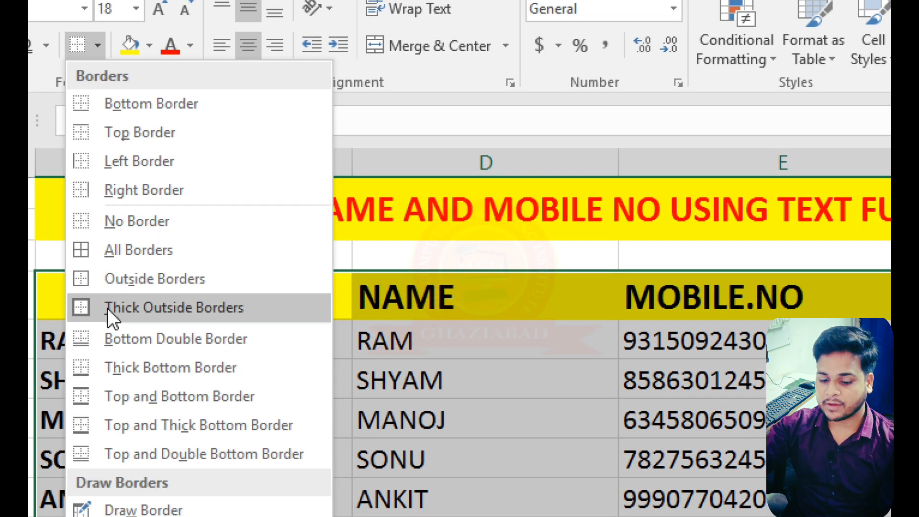
left_click(144, 320)
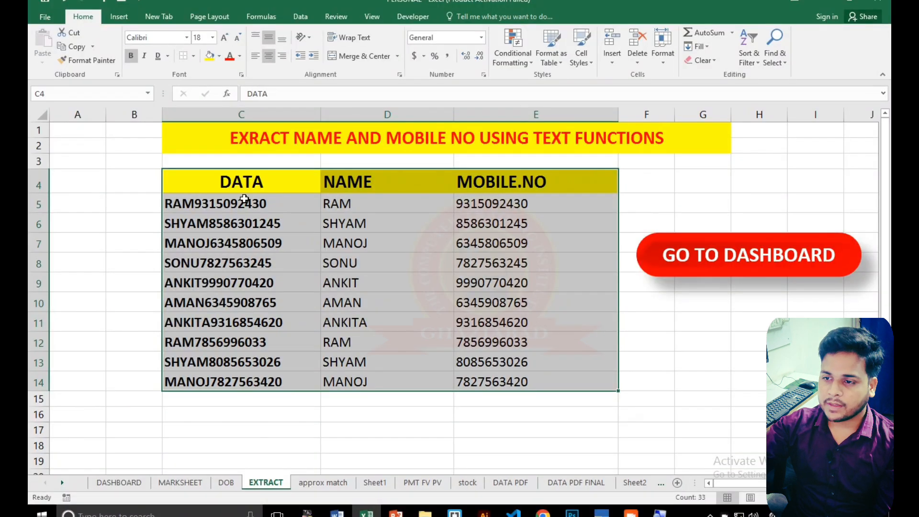
left_click(107, 437)
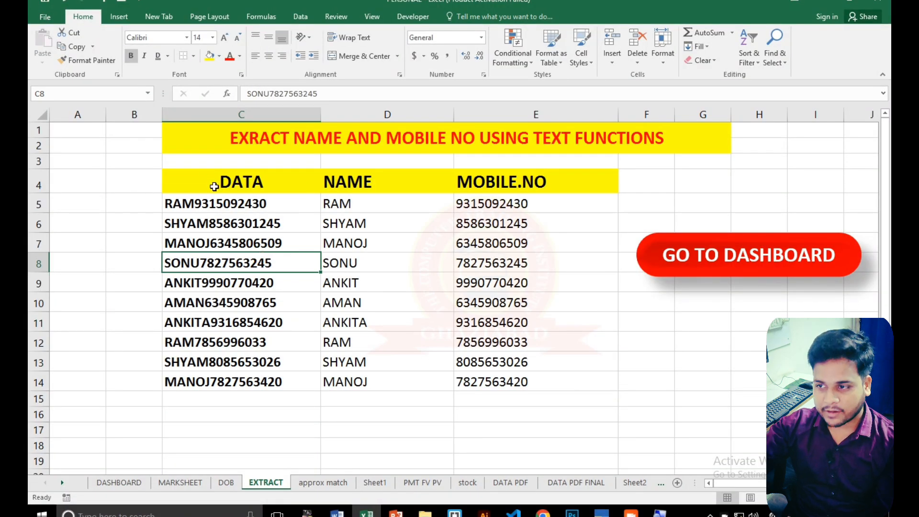
Apply All Borders to the table C4:E14 and undo it
left_click_drag(214, 186, 527, 382)
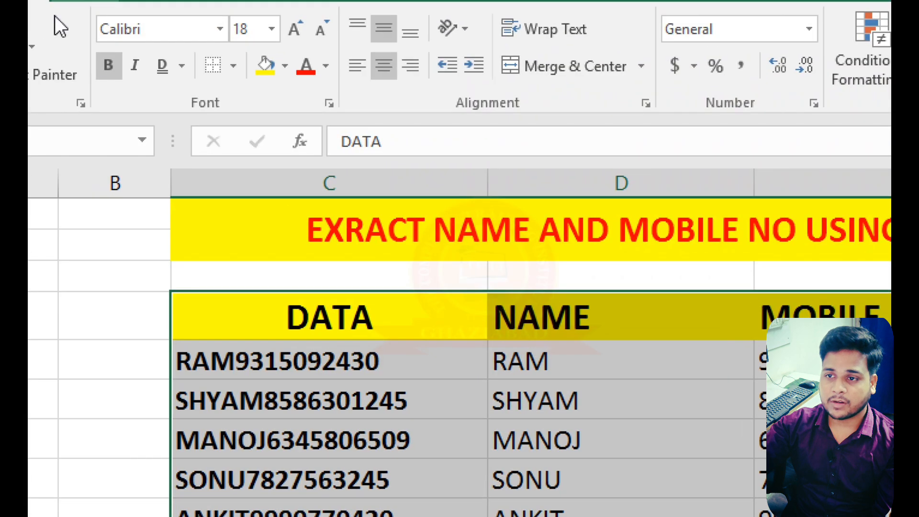
left_click(233, 65)
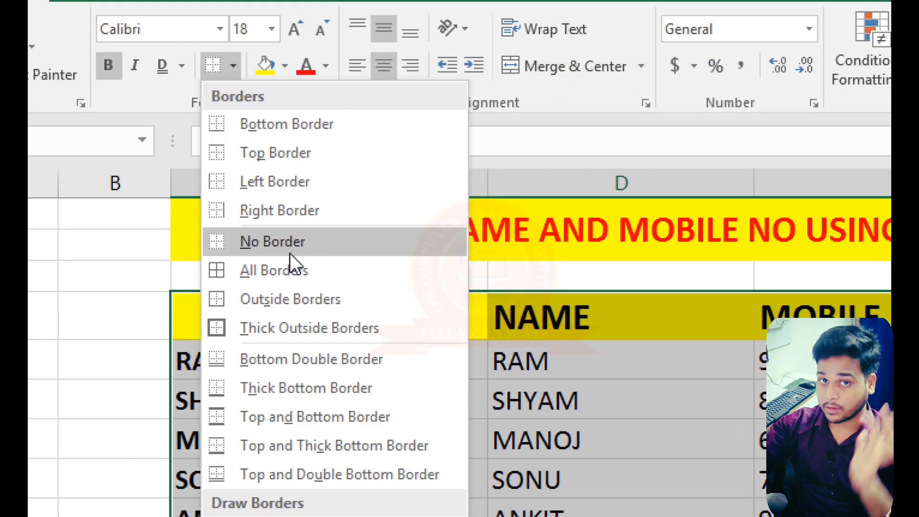
left_click(278, 270)
left_click(422, 449)
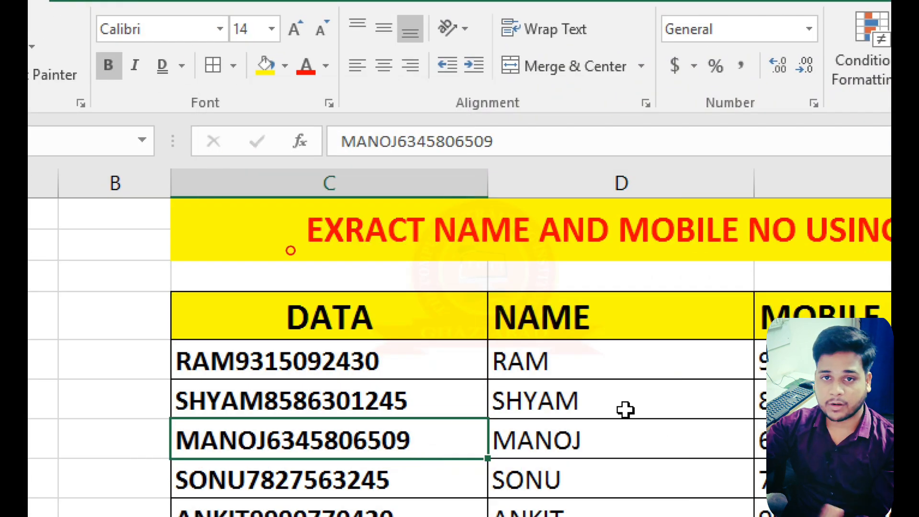
key("ctrl+z")
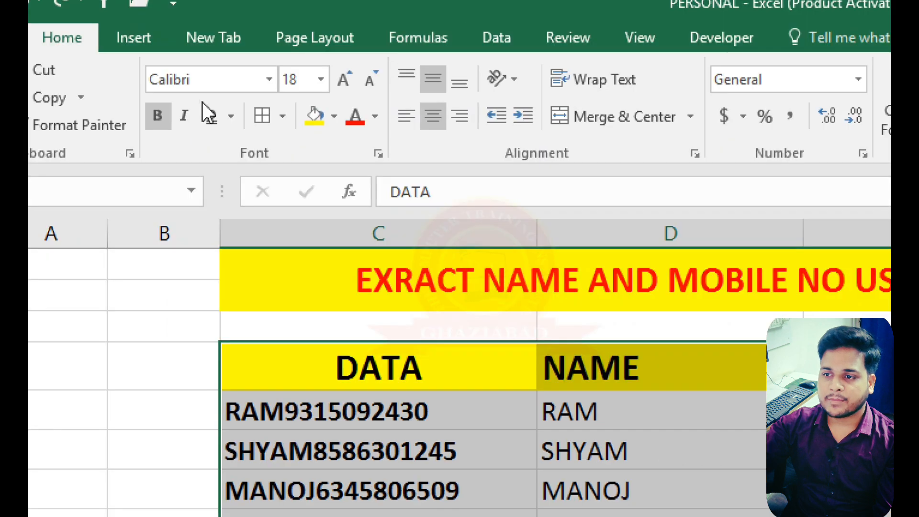
Apply Outside Borders to the table C4:E14
left_click(284, 116)
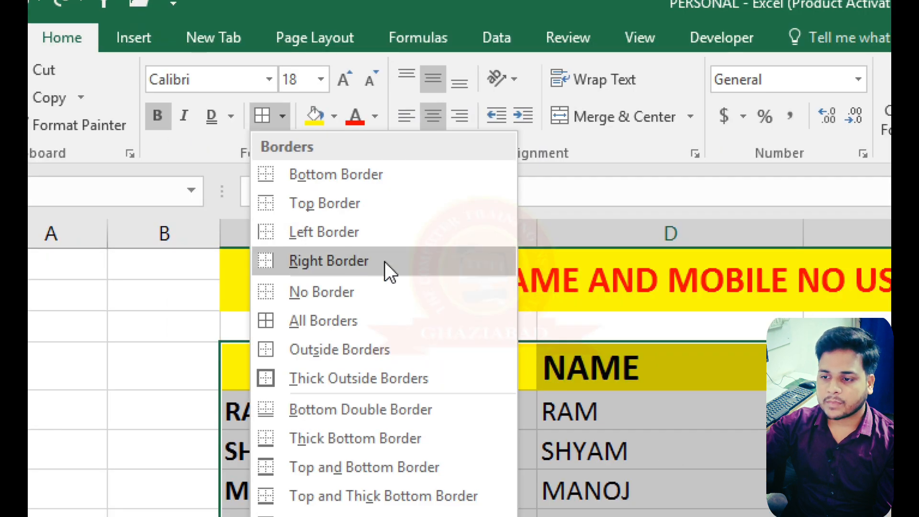
left_click(383, 352)
scroll(585, 388, "down", 3)
left_click(581, 308)
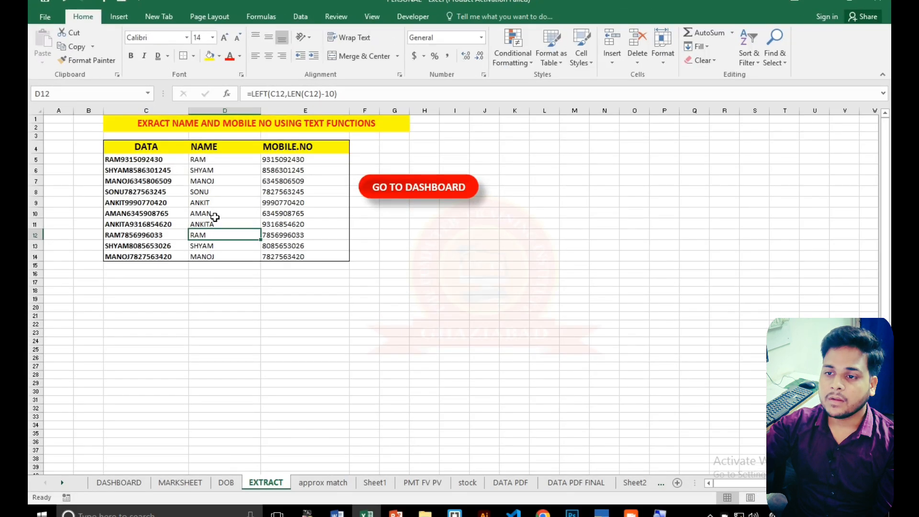
left_click(221, 274)
scroll(194, 217, "up", 4)
left_click(603, 355)
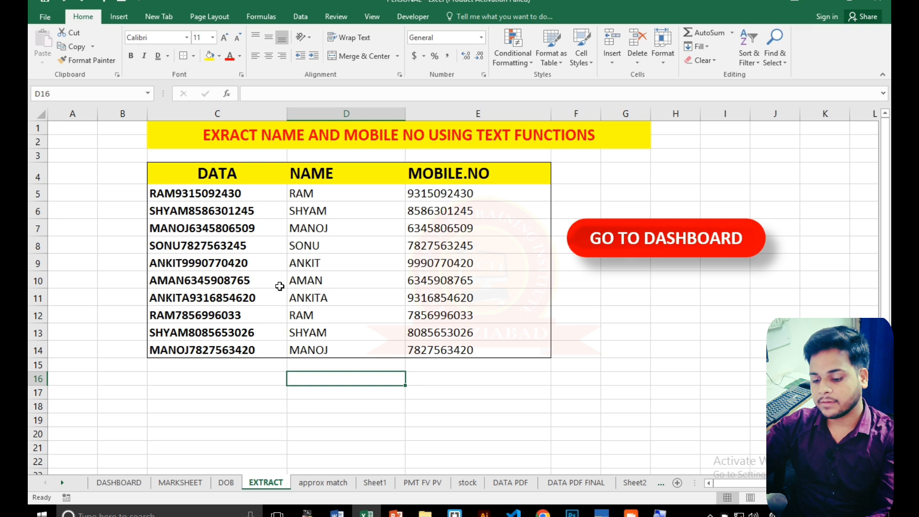
Clear the borders of the table C4:E14 and apply Thick Outside Borders to it
scroll(265, 272, "up", 1)
left_click_drag(234, 180, 526, 383)
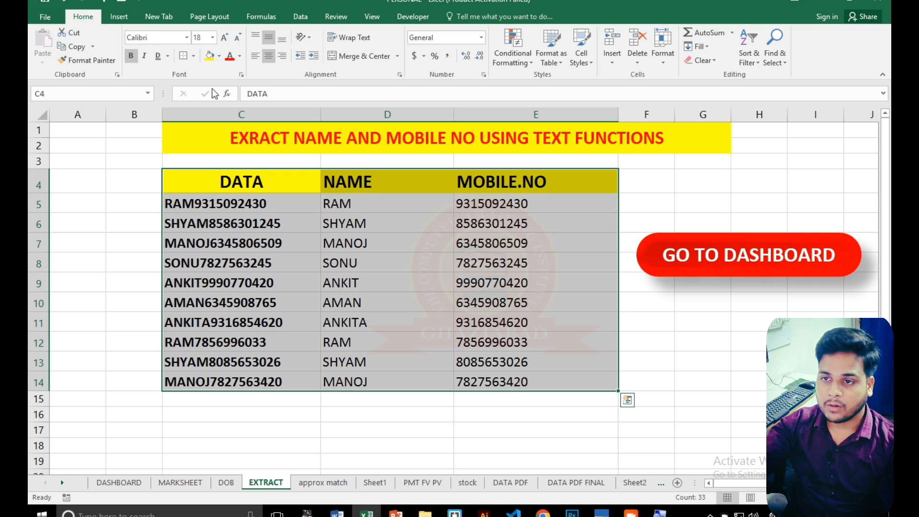
left_click(195, 56)
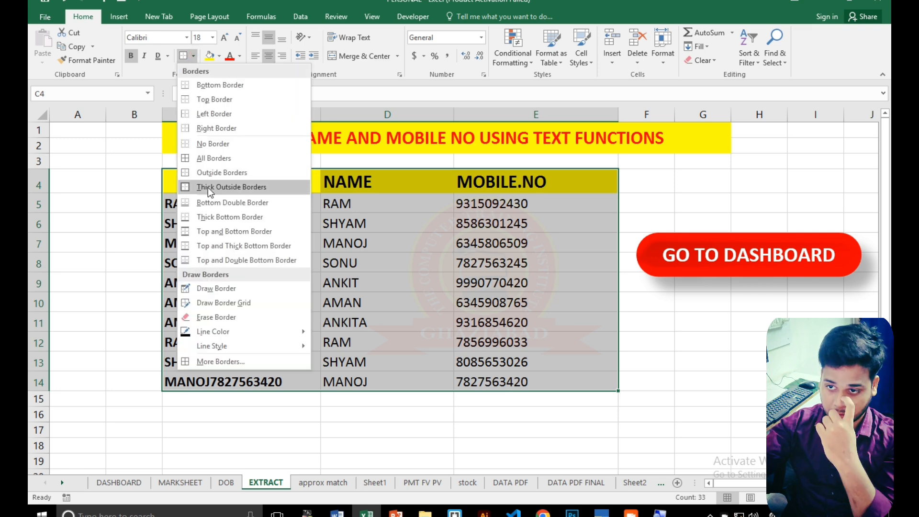
left_click(208, 158)
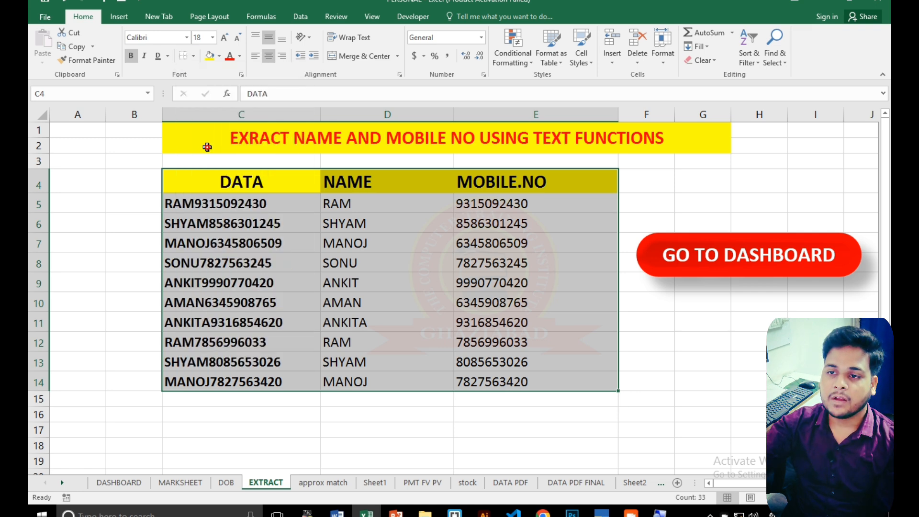
left_click(194, 56)
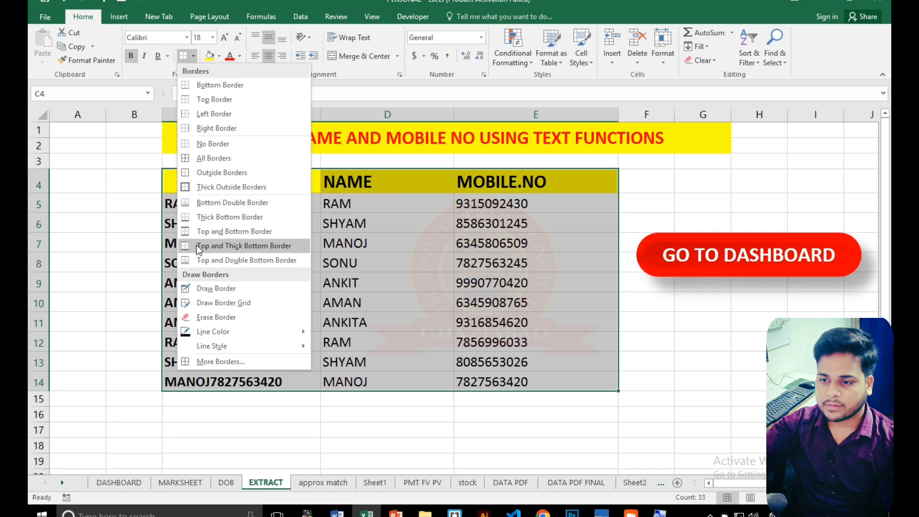
left_click(219, 187)
left_click(668, 362)
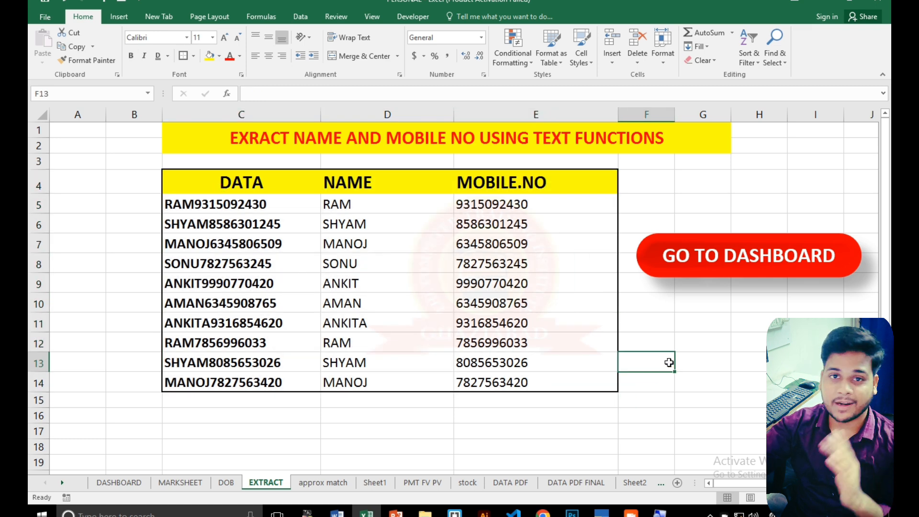
Apply Top and Bottom Border to the table C4:E14
left_click_drag(215, 182, 550, 382)
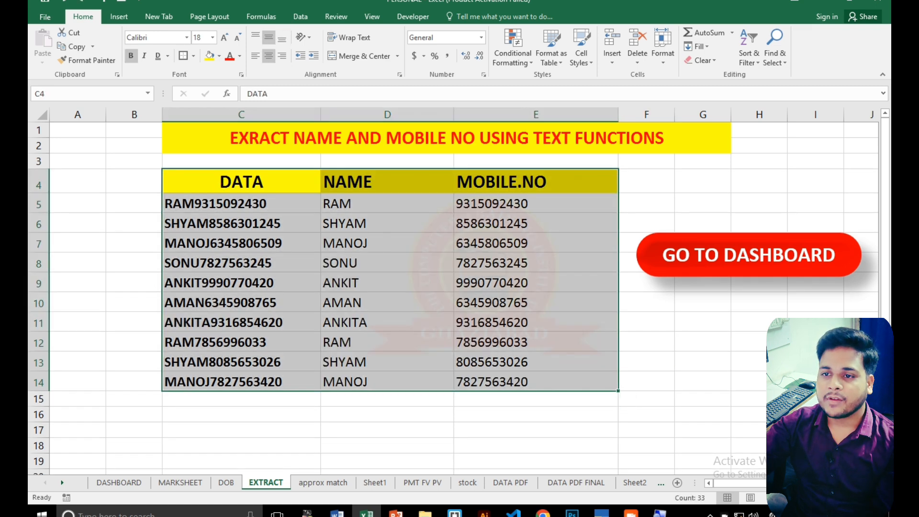
left_click(193, 56)
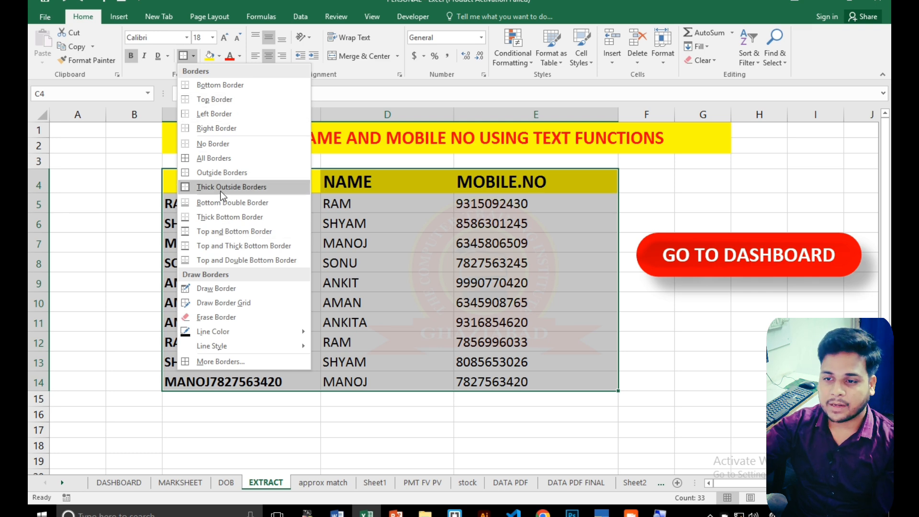
left_click(225, 232)
left_click(626, 364)
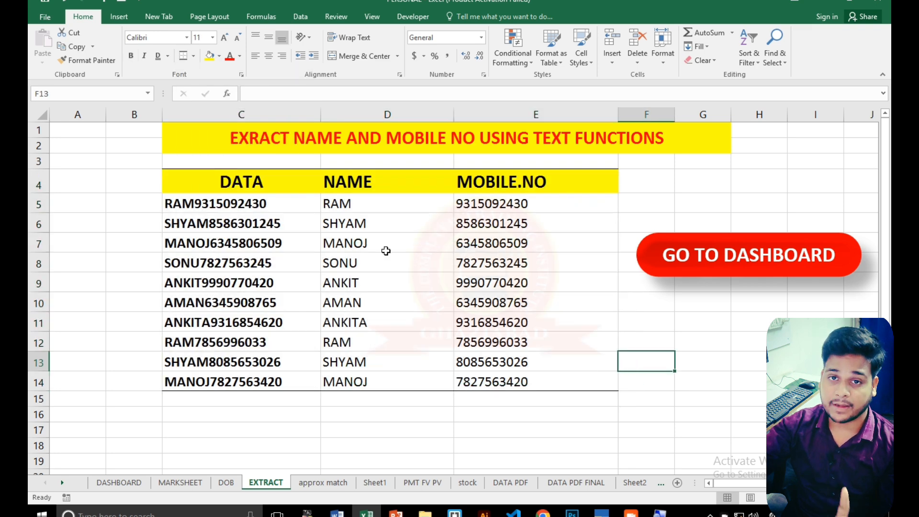
Use Draw Border to draw a vertical line between the NAME and MOBILE.NO columns across rows 4 to 14 and a box around E12:E14
key("ctrl+a")
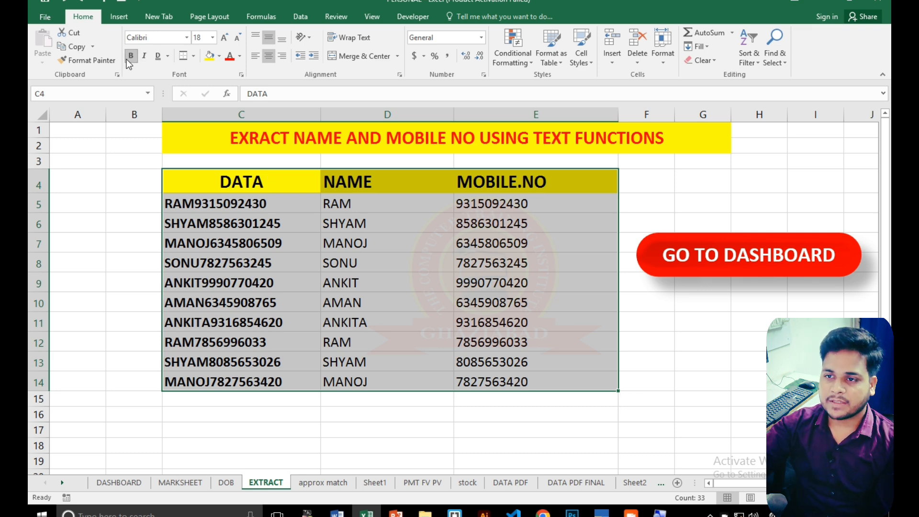
left_click(195, 57)
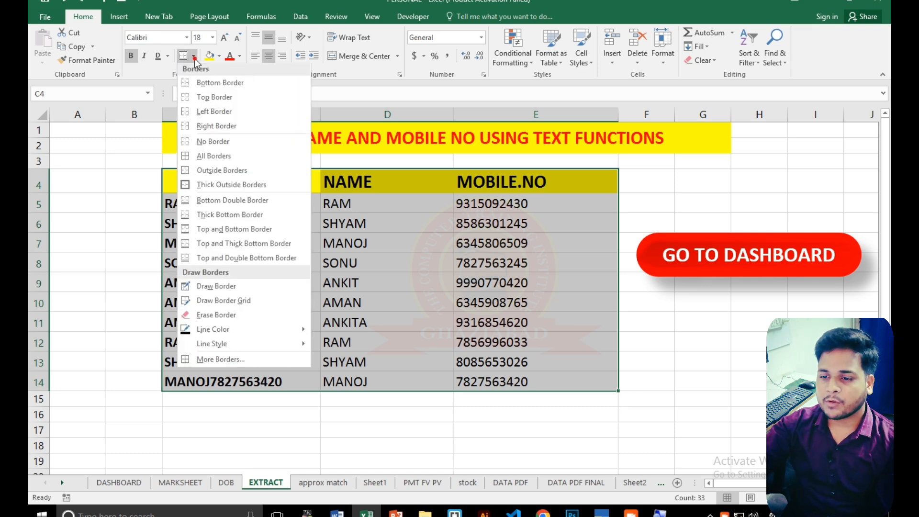
left_click(212, 293)
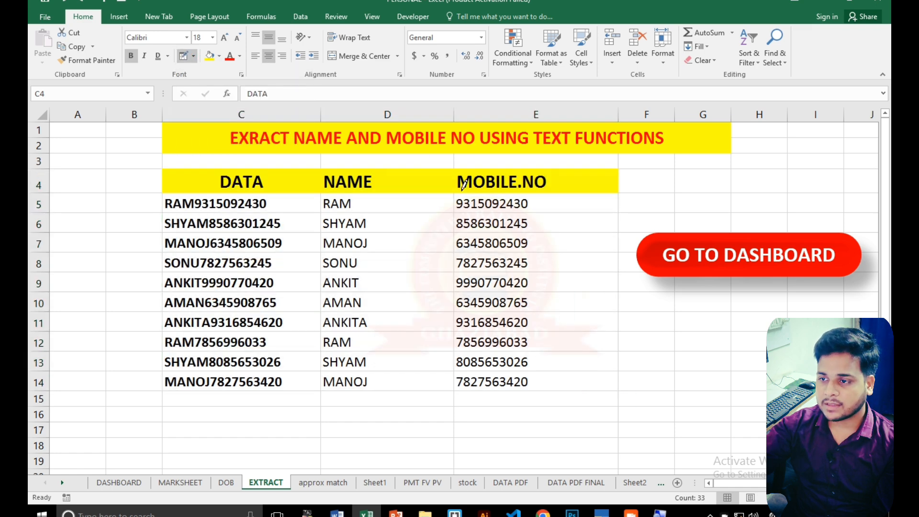
left_click_drag(457, 165, 461, 380)
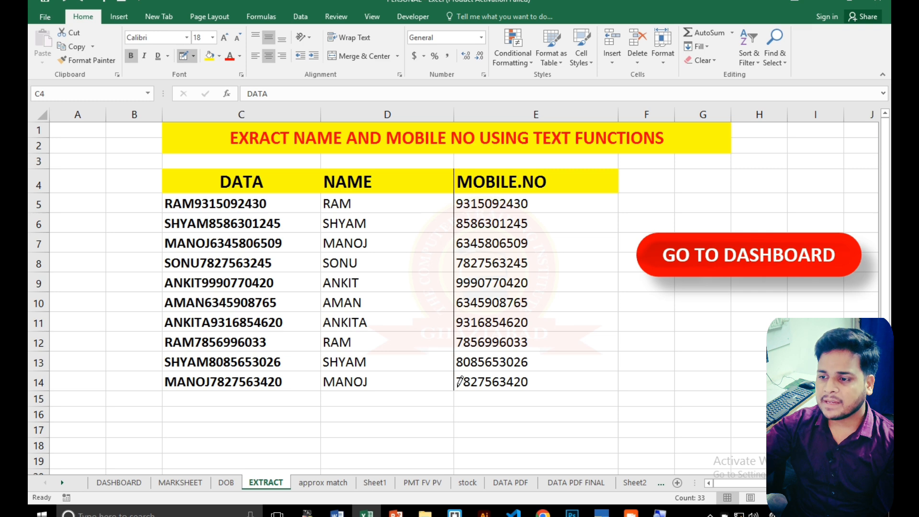
left_click_drag(456, 328, 611, 319)
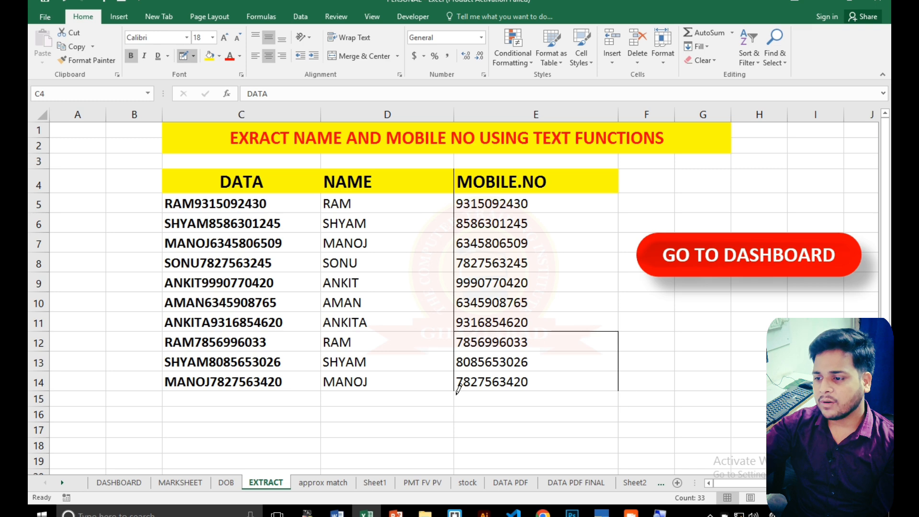
mouse_move(455, 382)
left_mouse_down()
mouse_move(638, 382)
mouse_move(604, 380)
left_mouse_up()
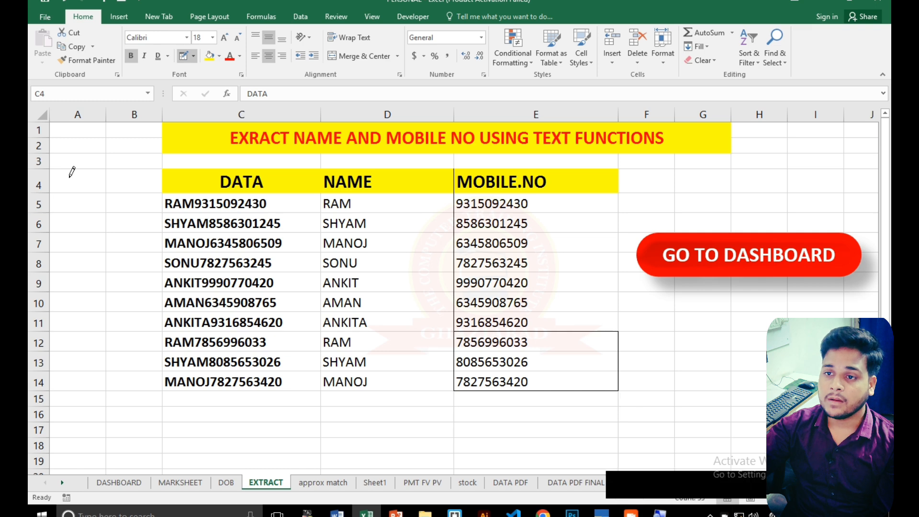
Draw a border grid over the empty cells A3:B12 with Draw Border Grid, and undo it
key("ctrl+a")
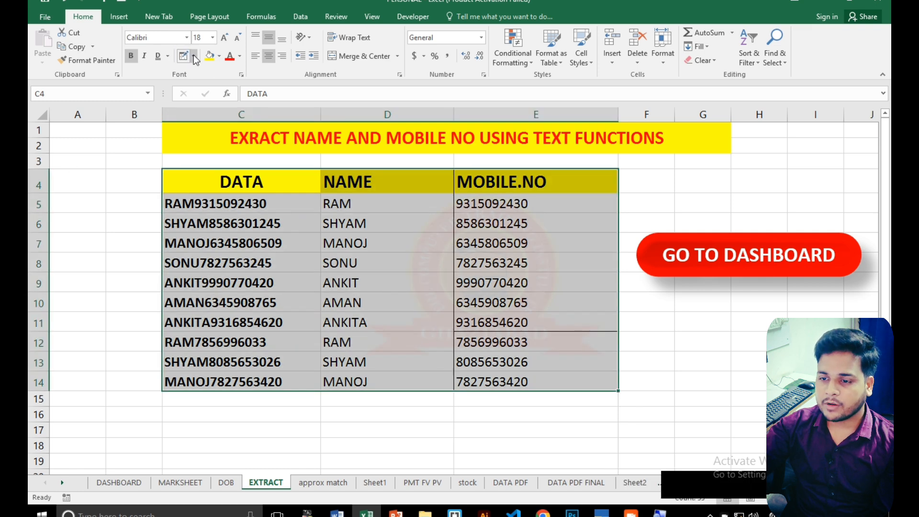
left_click(194, 56)
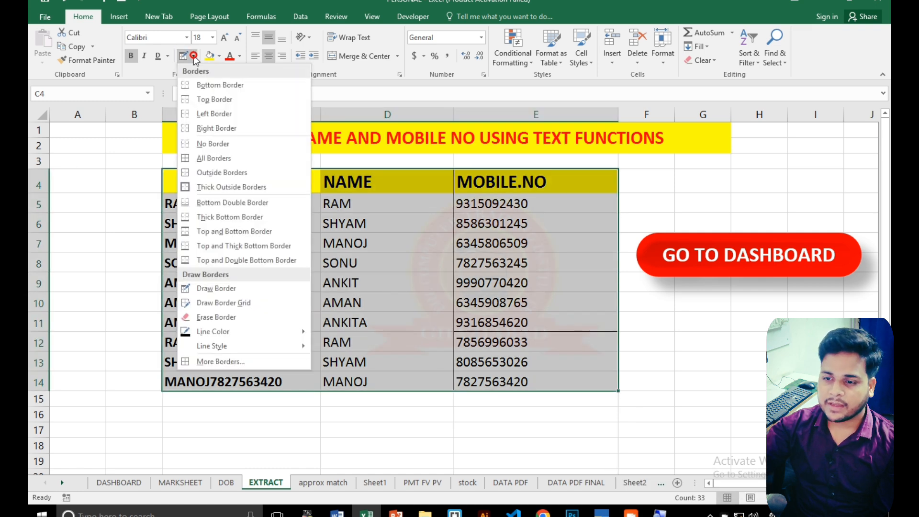
left_click(203, 302)
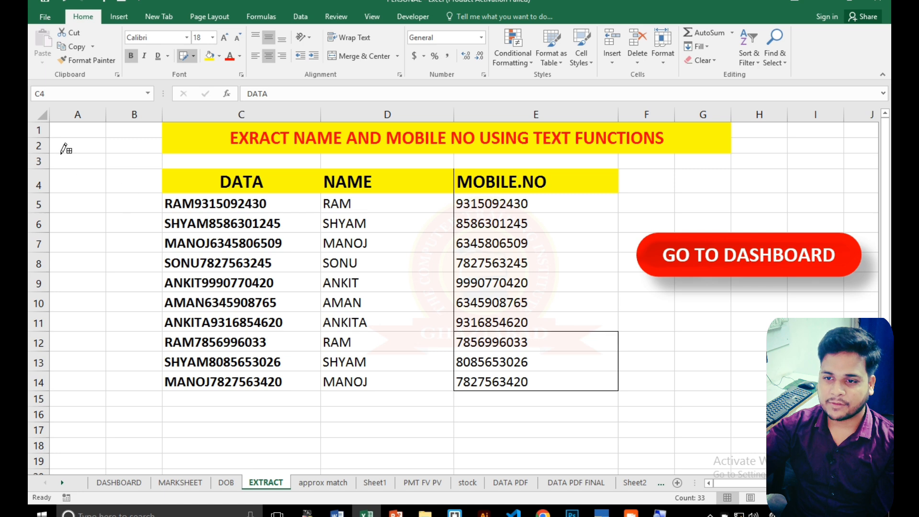
mouse_move(61, 154)
left_mouse_down()
mouse_move(117, 266)
mouse_move(126, 338)
left_mouse_up()
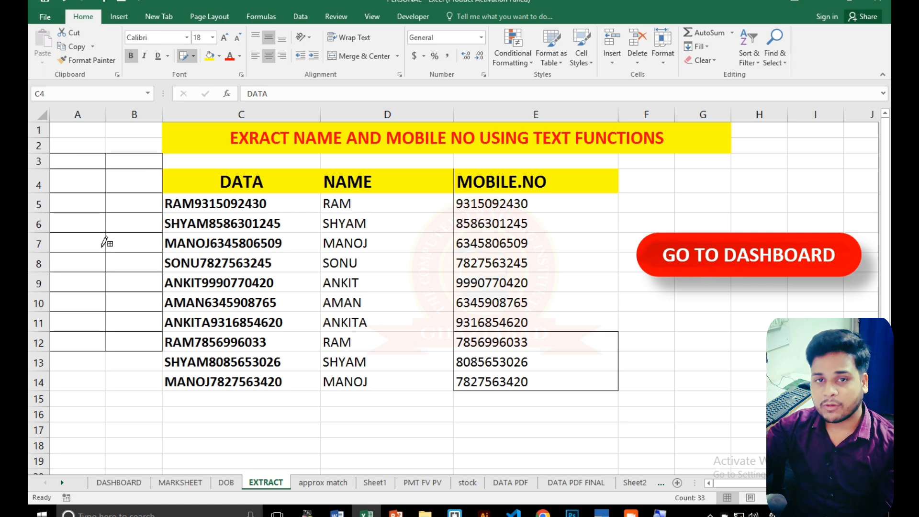
key("ctrl+z")
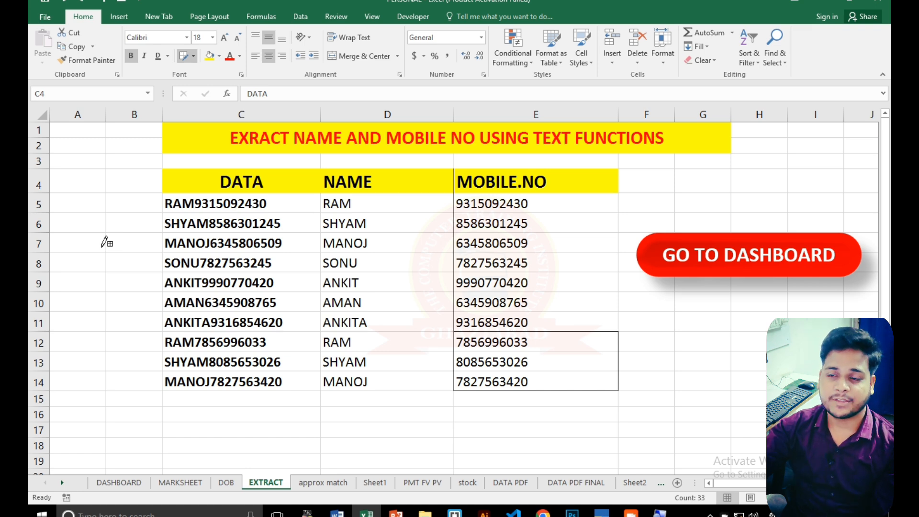
Erase the drawn borders around E10:E14 with Erase Border, and undo the erasure
left_click(193, 56)
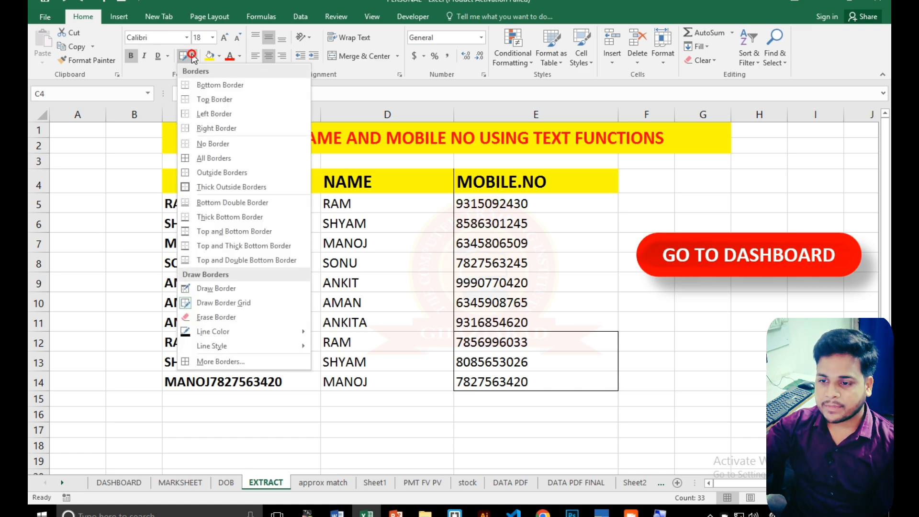
left_click(197, 316)
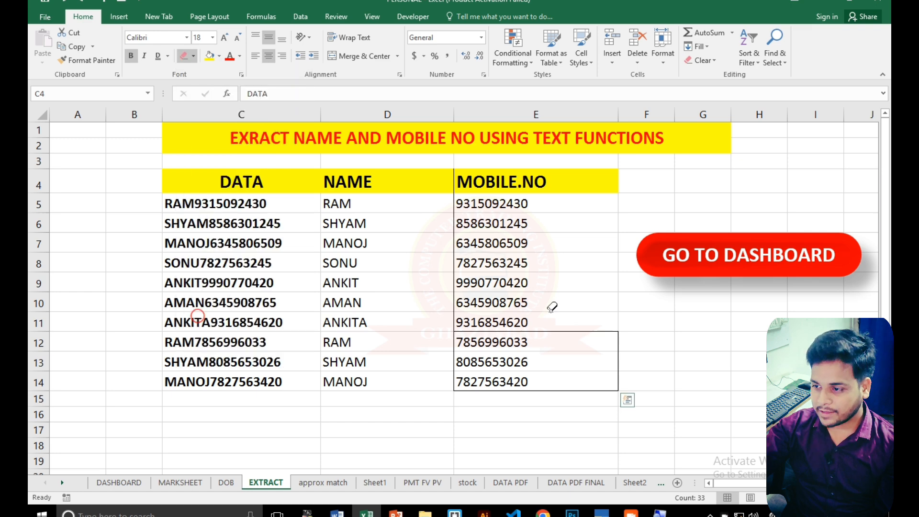
left_click_drag(572, 303, 617, 385)
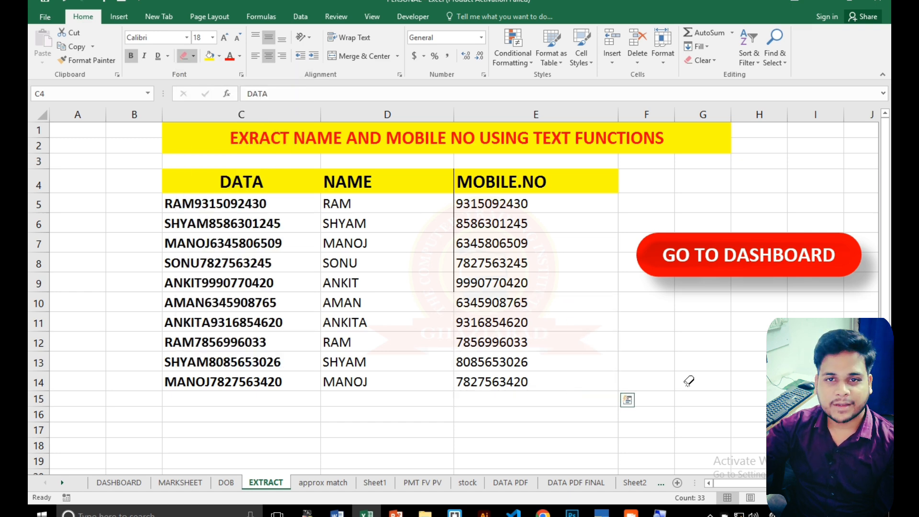
key("ctrl+z")
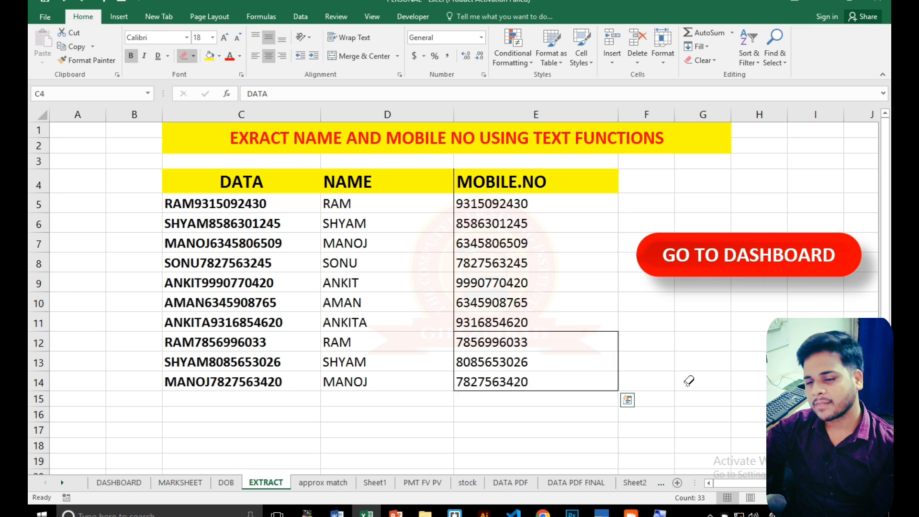
Set the border line color to Red, draw a border grid over the MOBILE.NO column E4:E14, and undo the grid
left_click(193, 57)
mouse_move(209, 335)
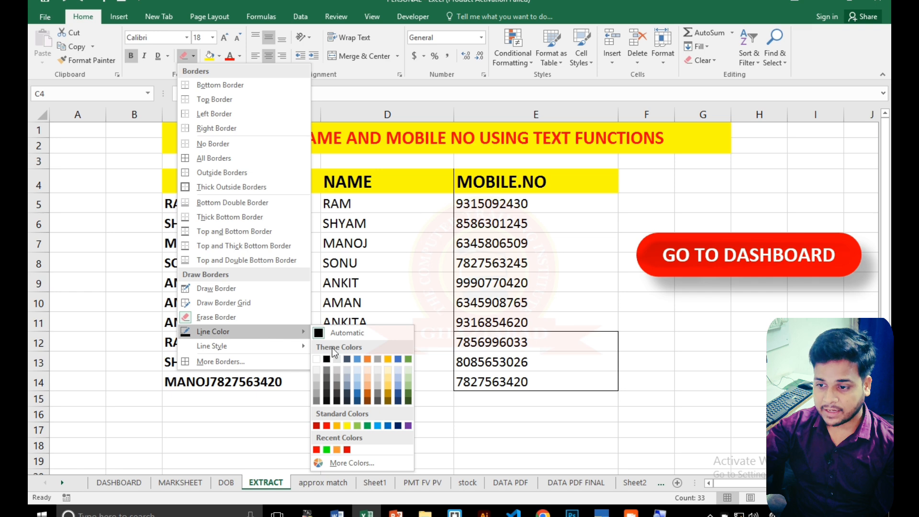
left_click(325, 425)
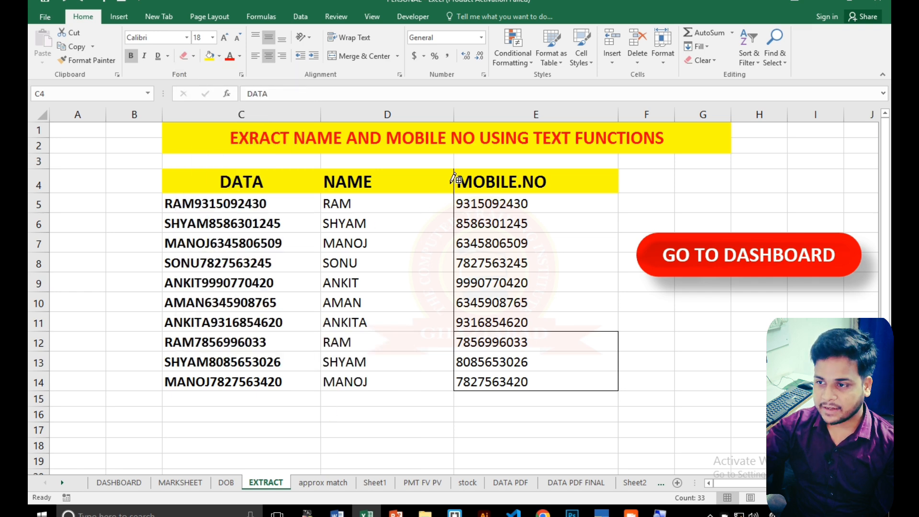
left_click_drag(454, 173, 510, 343)
left_click_drag(515, 366, 515, 374)
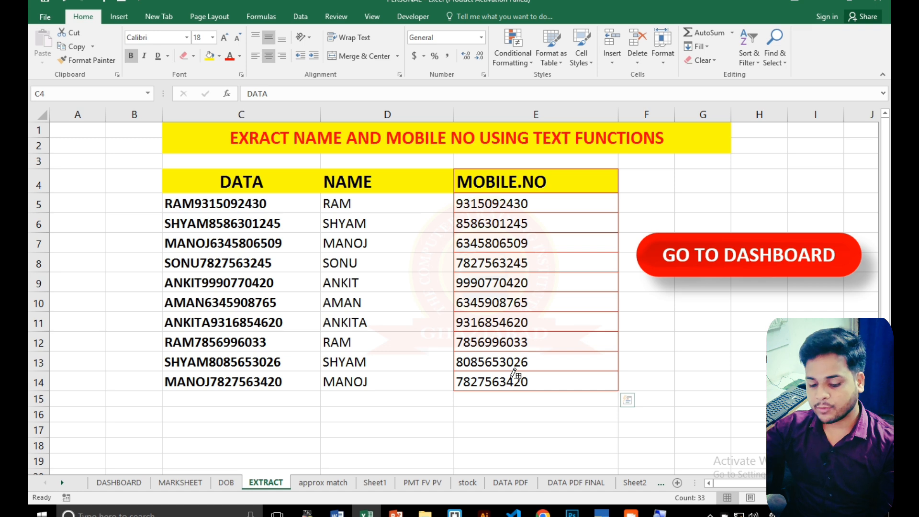
key("ctrl+z")
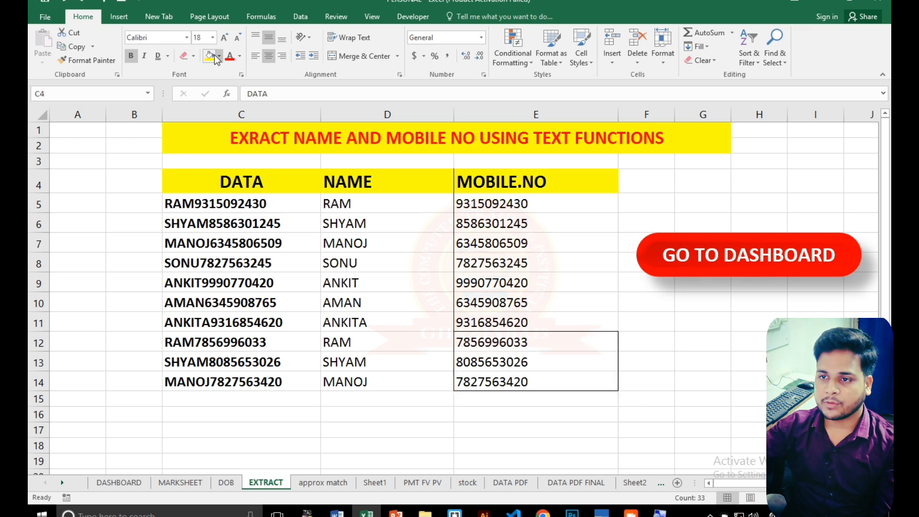
Choose the medium solid line style, draw a red border grid over the table C4:E14, and undo the grid
left_click(192, 57)
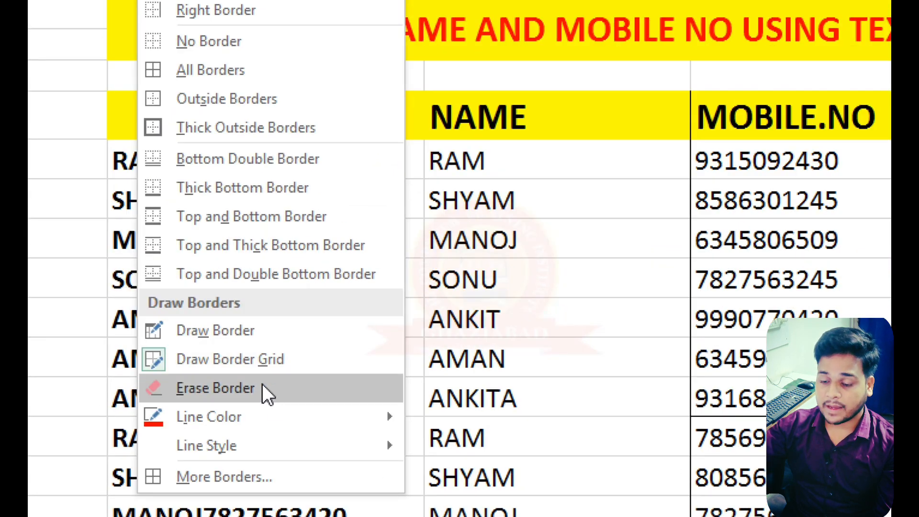
mouse_move(269, 414)
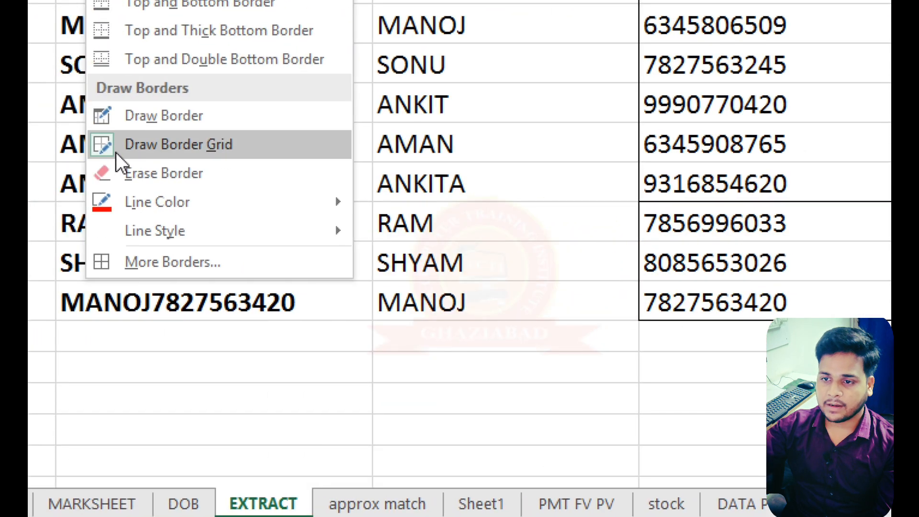
mouse_move(72, 168)
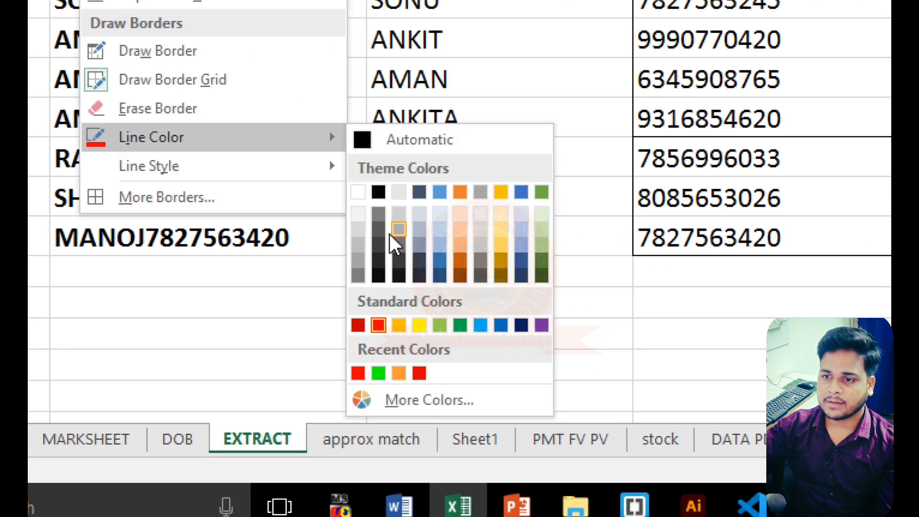
mouse_move(328, 154)
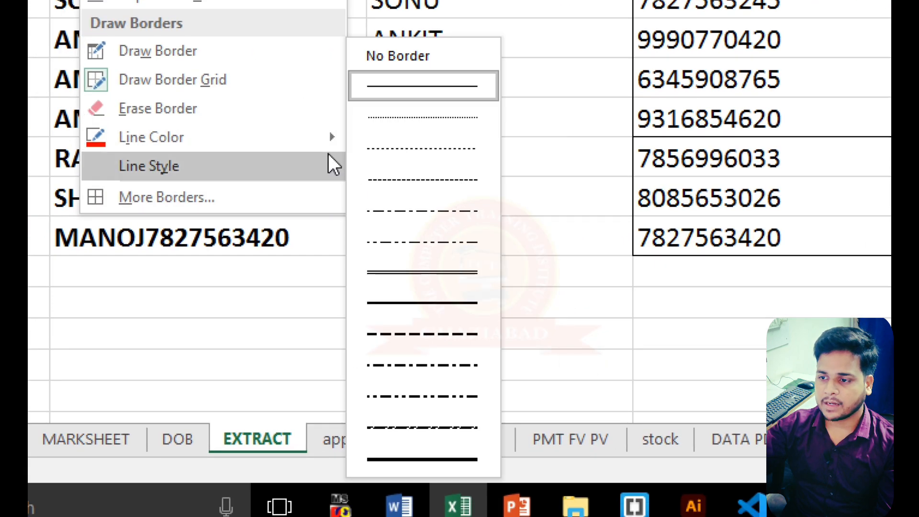
left_click(408, 307)
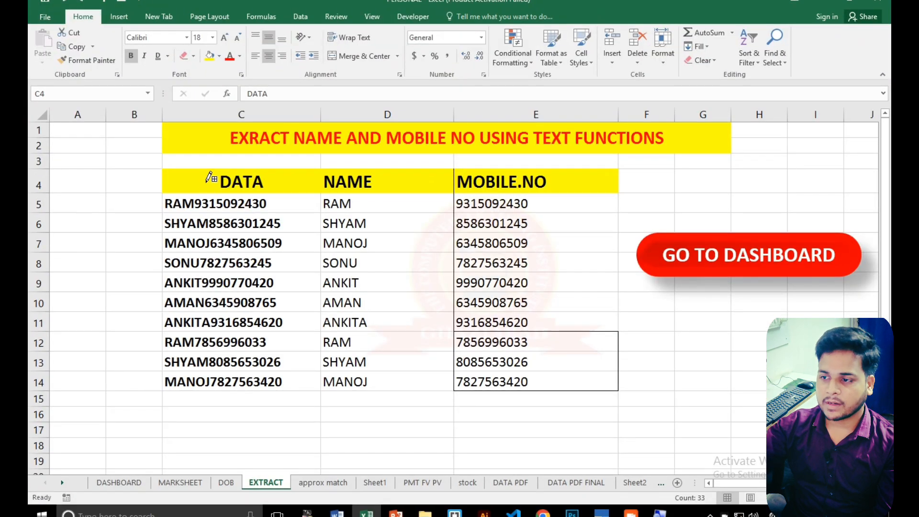
left_click_drag(210, 185, 545, 383)
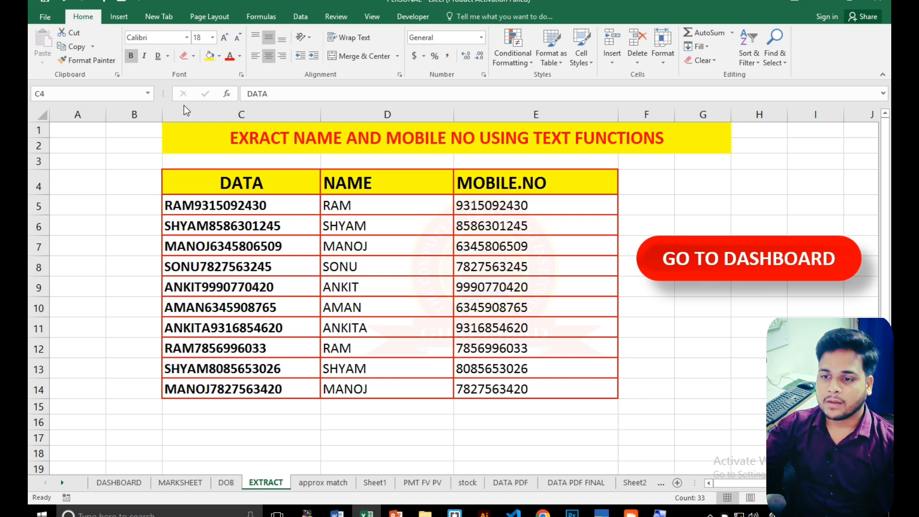
key("ctrl+z")
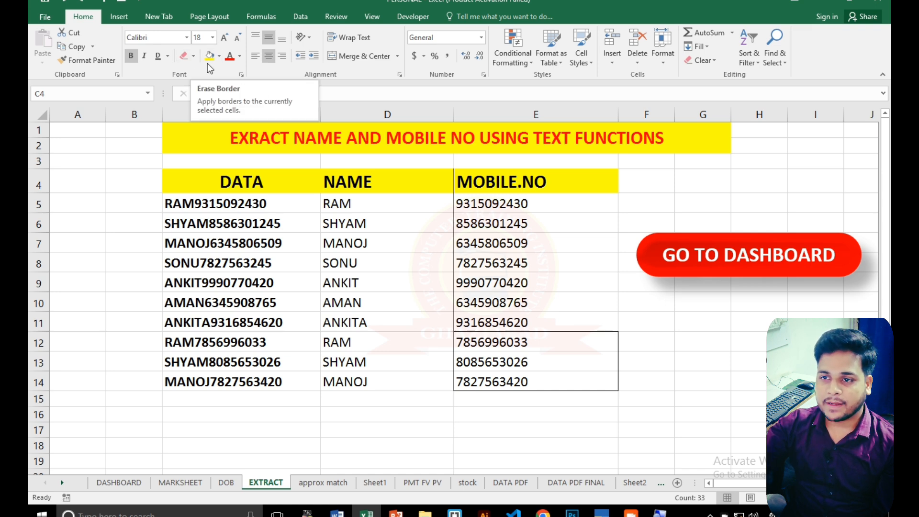
Turn off Draw Border Grid to return to normal cell selection
left_click(219, 57)
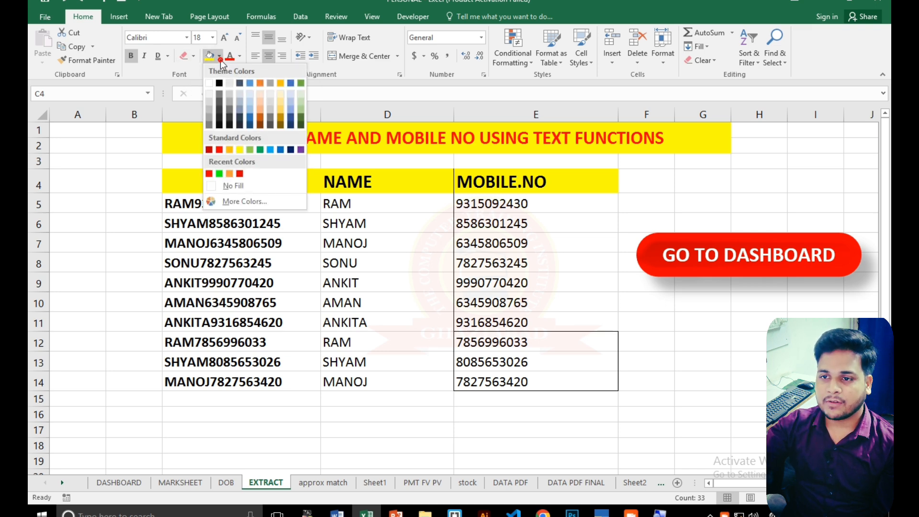
left_click(108, 133)
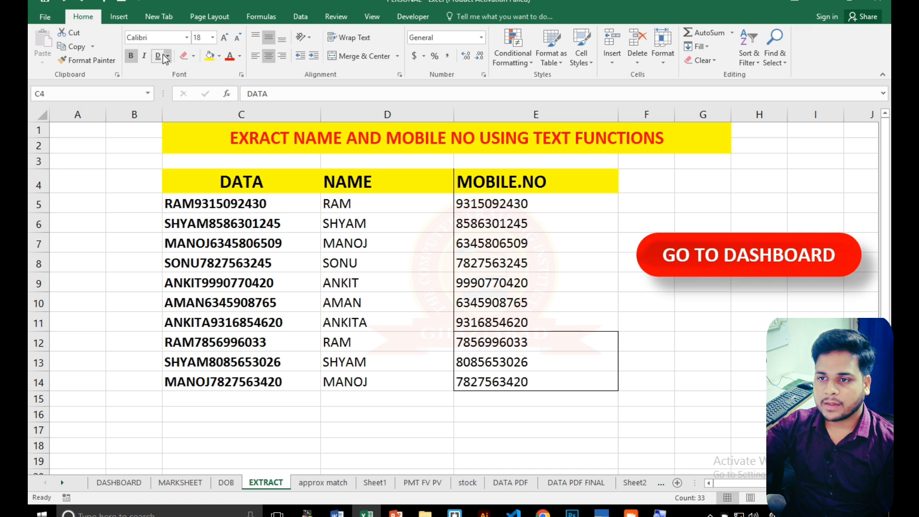
left_click(193, 57)
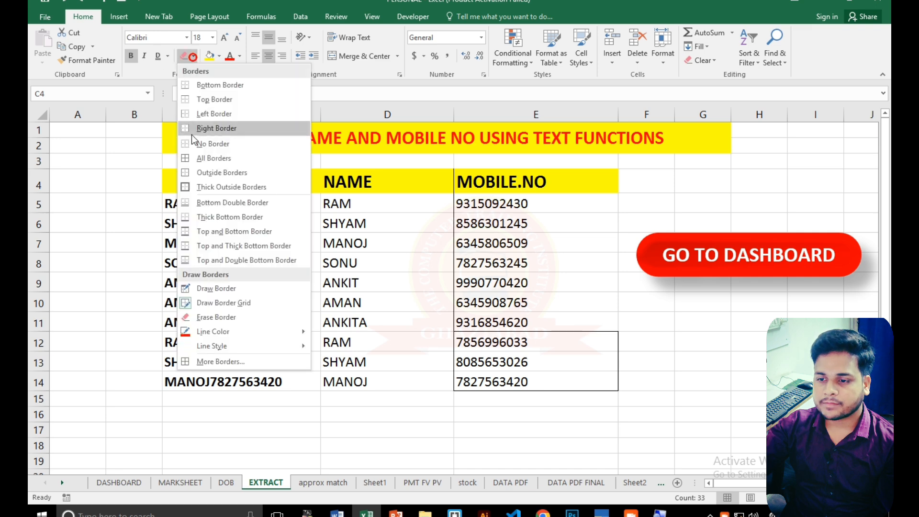
left_click(198, 302)
left_click(184, 225)
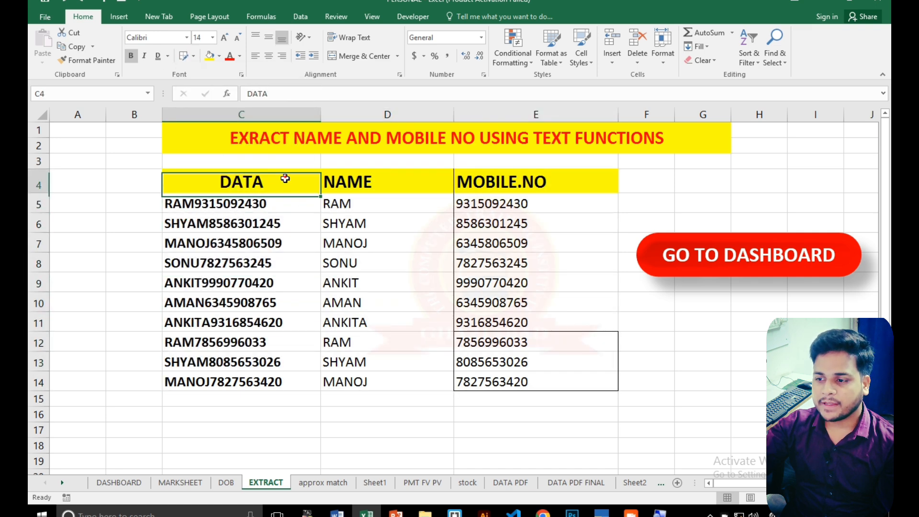
Fill the table C4:E14 with the standard color Red
left_click_drag(285, 178, 550, 383)
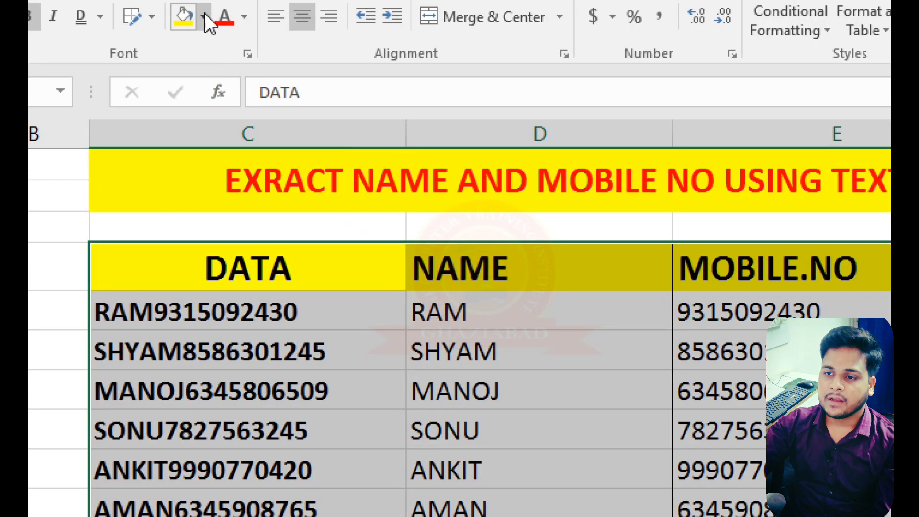
left_click(219, 56)
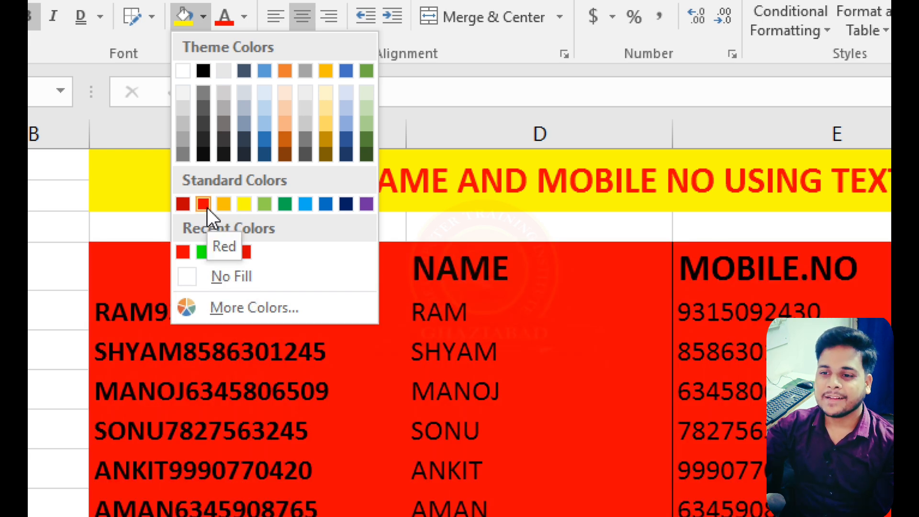
left_click(207, 203)
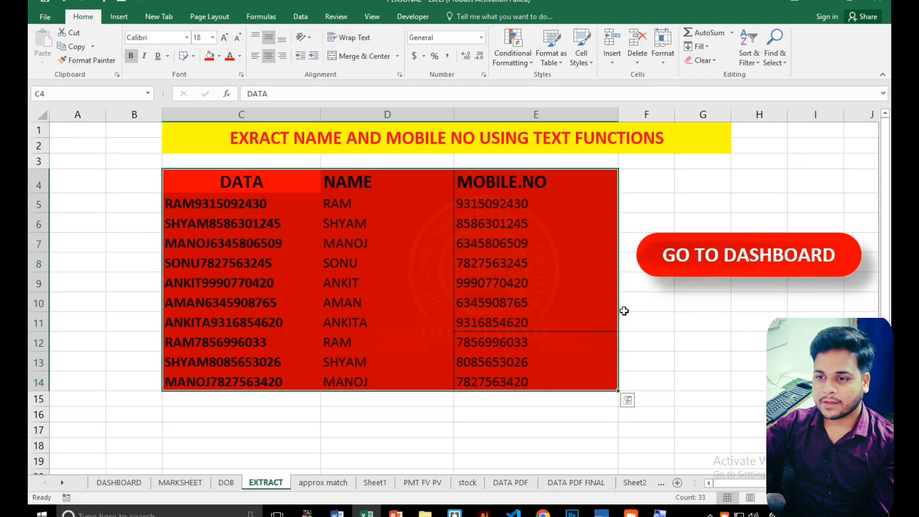
left_click(624, 313)
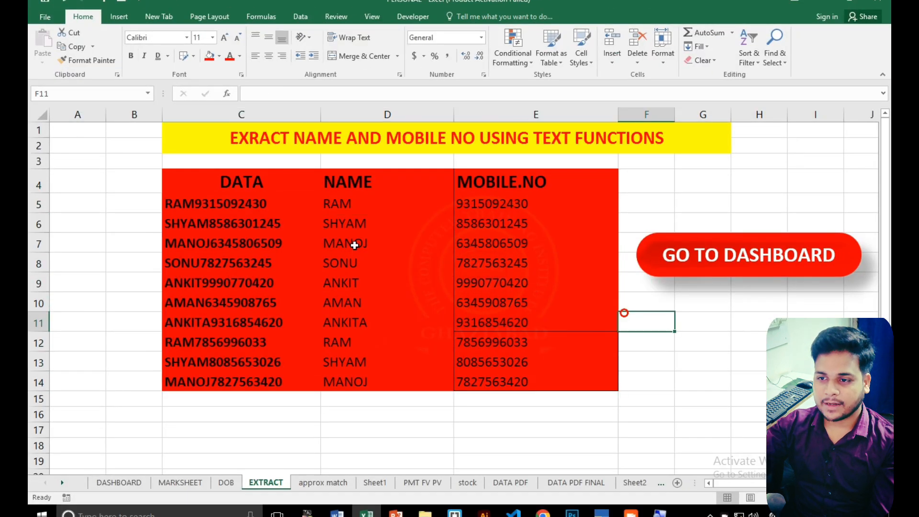
Set the font color of the table C4:E14 to white, and change it to the standard color Yellow
mouse_move(241, 182)
left_mouse_down()
mouse_move(253, 235)
mouse_move(449, 334)
mouse_move(517, 383)
left_mouse_up()
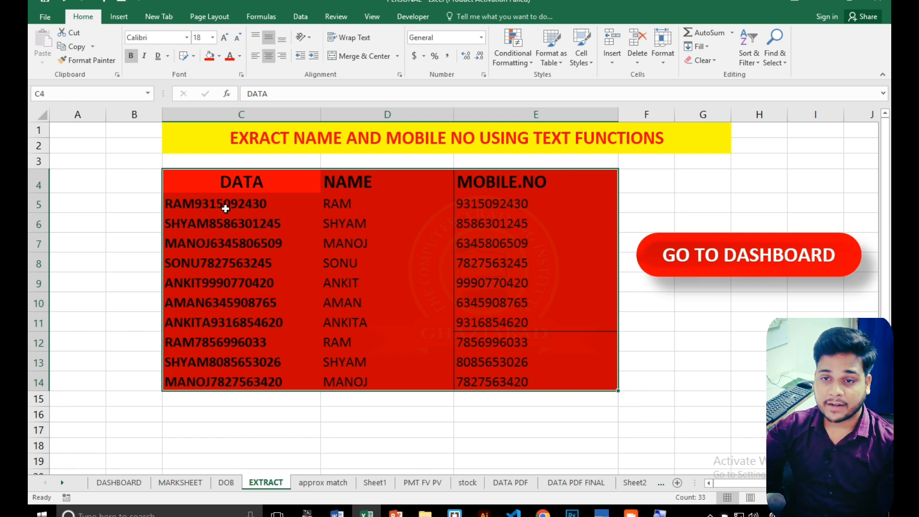
left_click(239, 56)
left_click(231, 102)
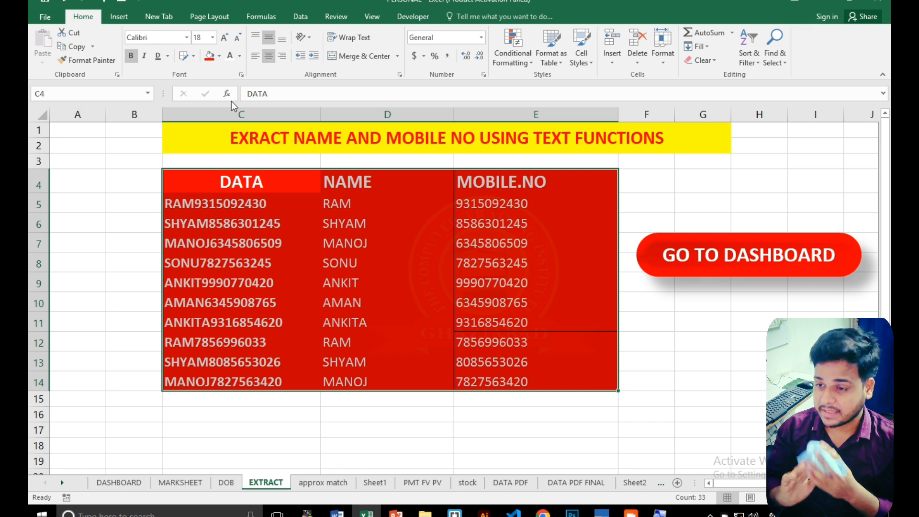
left_click(240, 56)
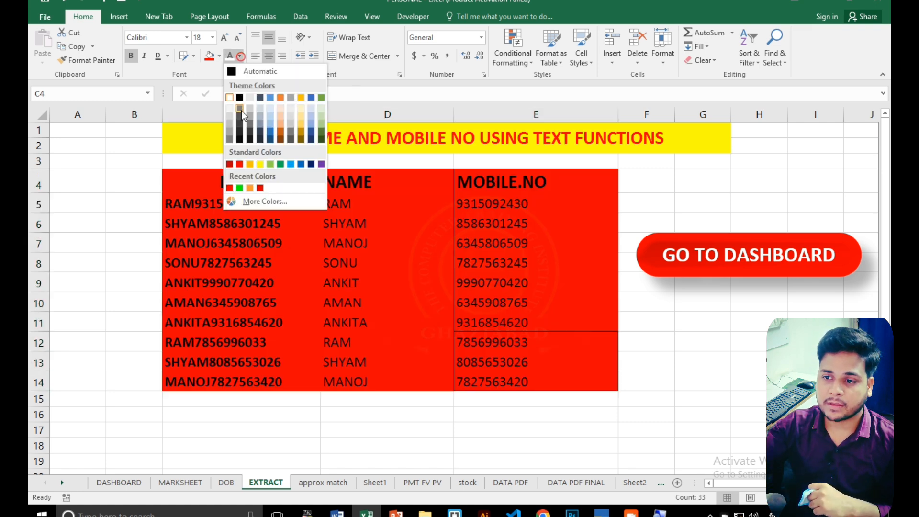
left_click(259, 165)
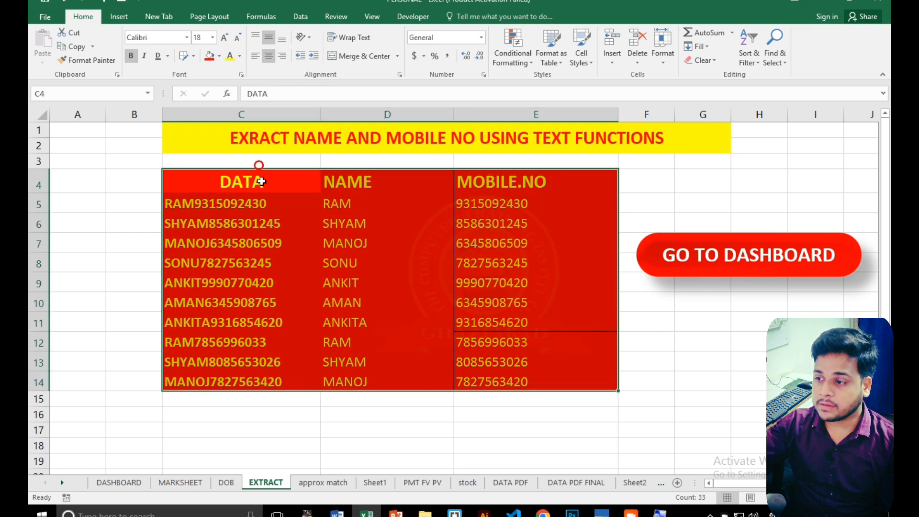
left_click(301, 240)
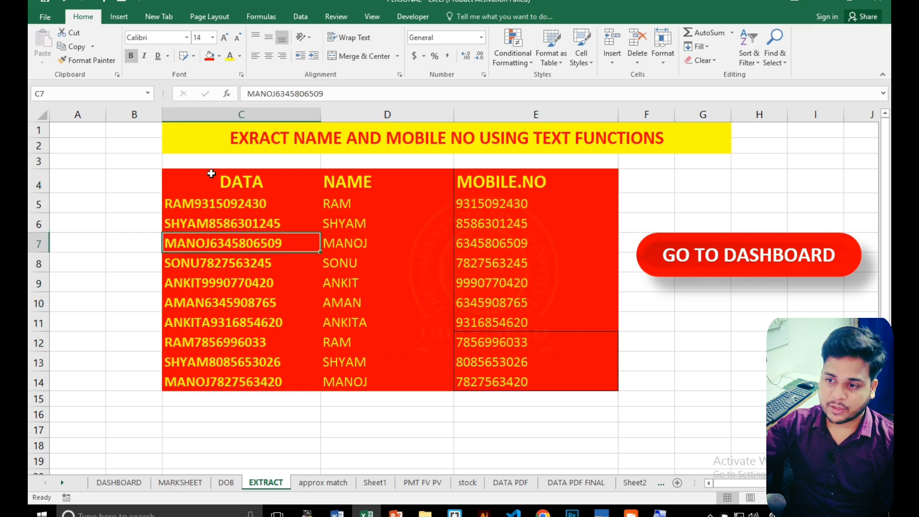
Fill the header row C4:E4 with the standard color Yellow and set its font color to standard Red
left_click_drag(203, 173, 529, 171)
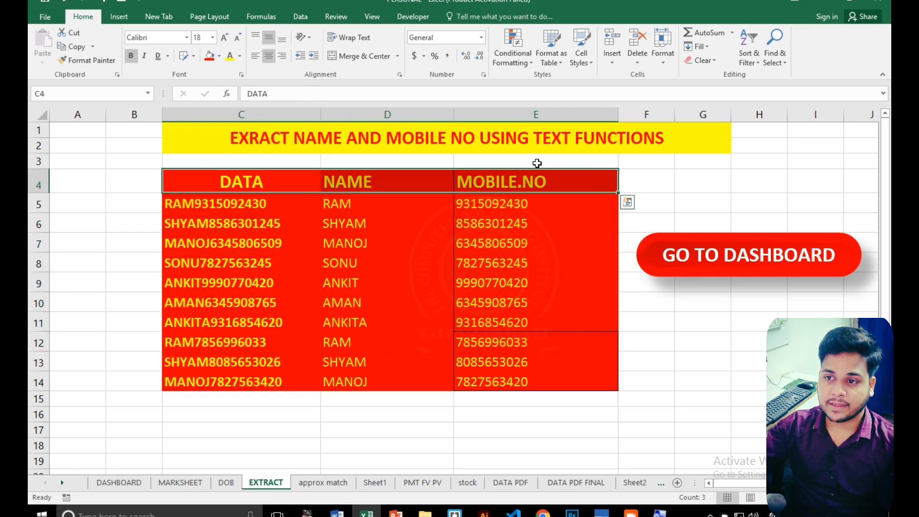
left_click(221, 59)
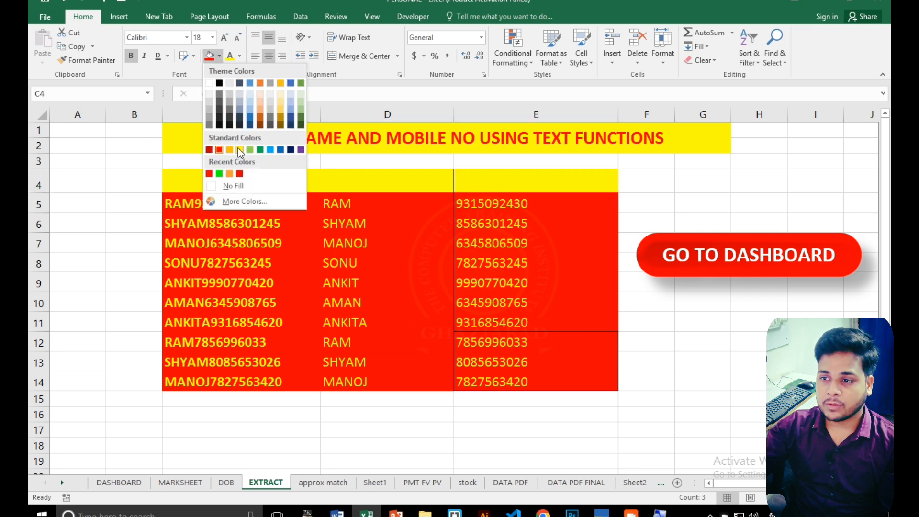
left_click(238, 148)
left_click(239, 56)
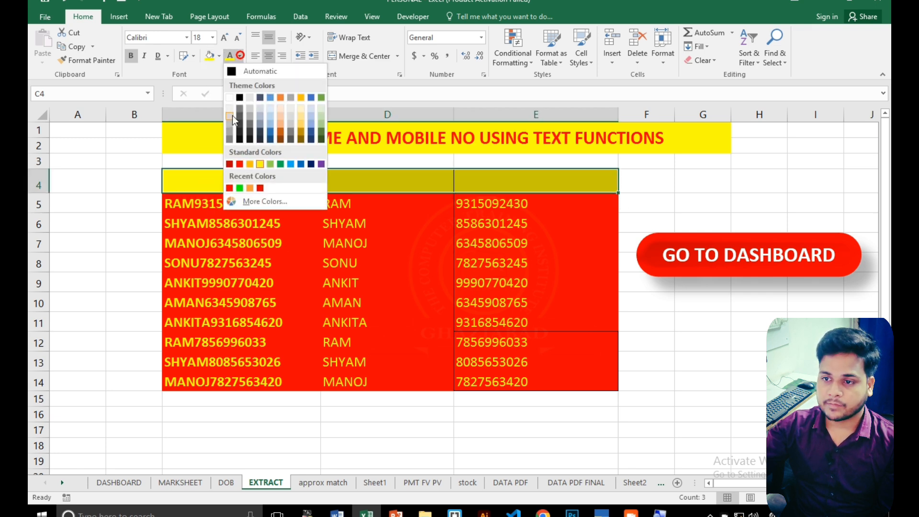
left_click(239, 164)
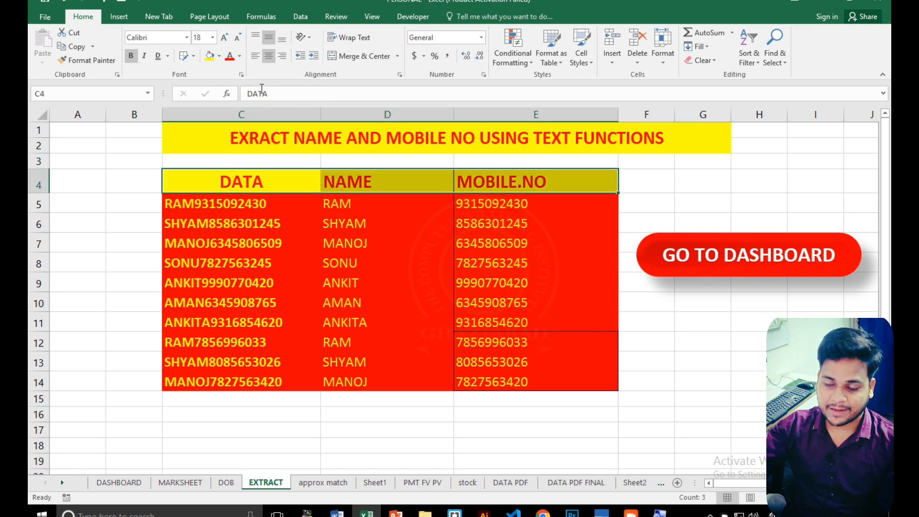
Fill the header row C4:E4 with the standard color Red and set its font color to white
left_click(218, 57)
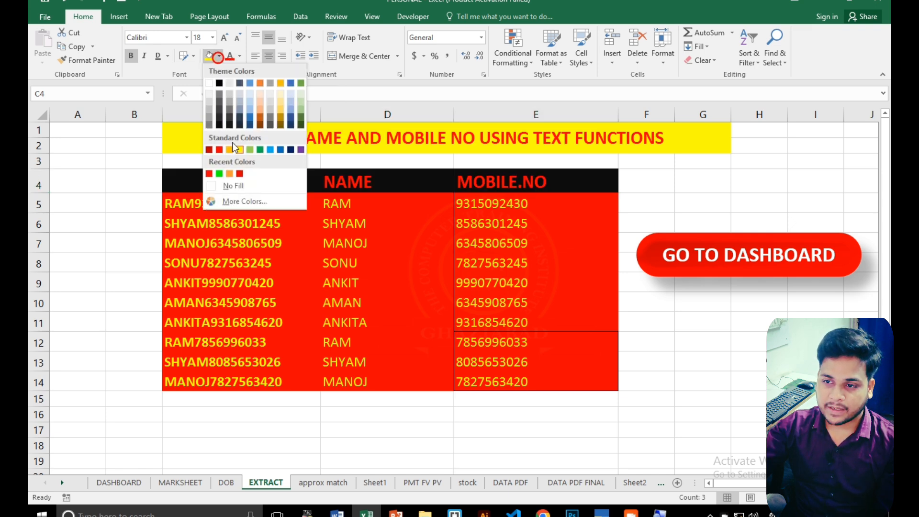
left_click(217, 146)
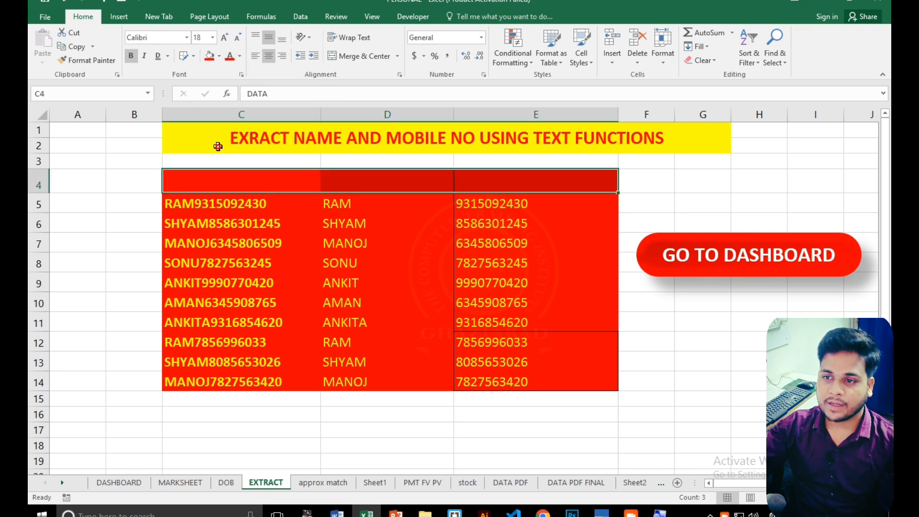
left_click(240, 56)
left_click(229, 98)
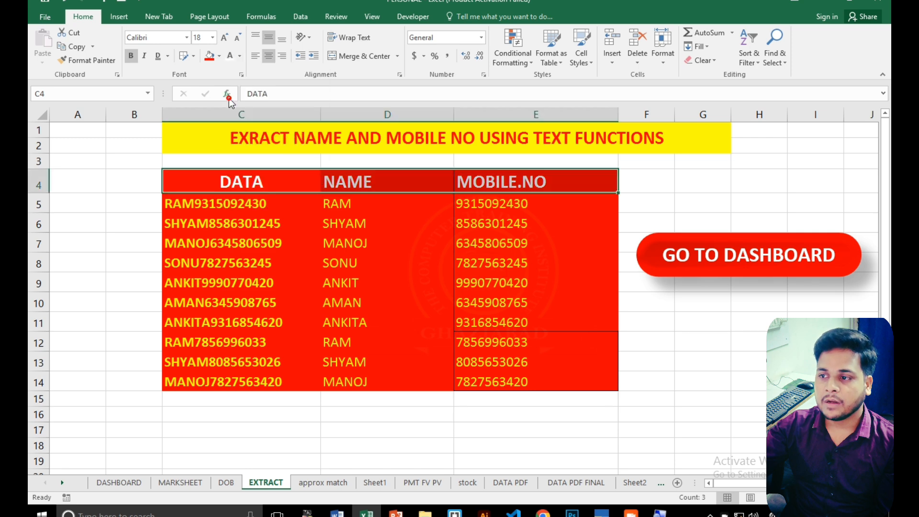
left_click(806, 210)
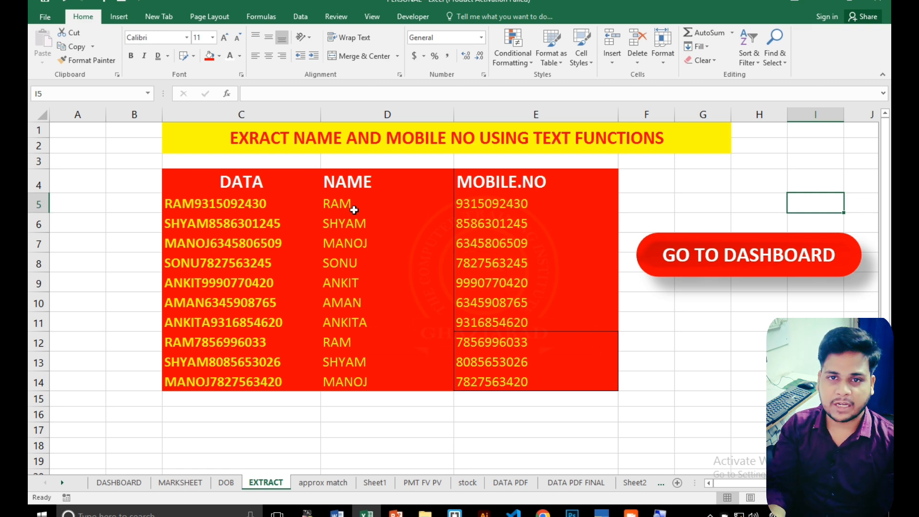
Apply All Borders to the header row C4:E4
left_click(274, 188)
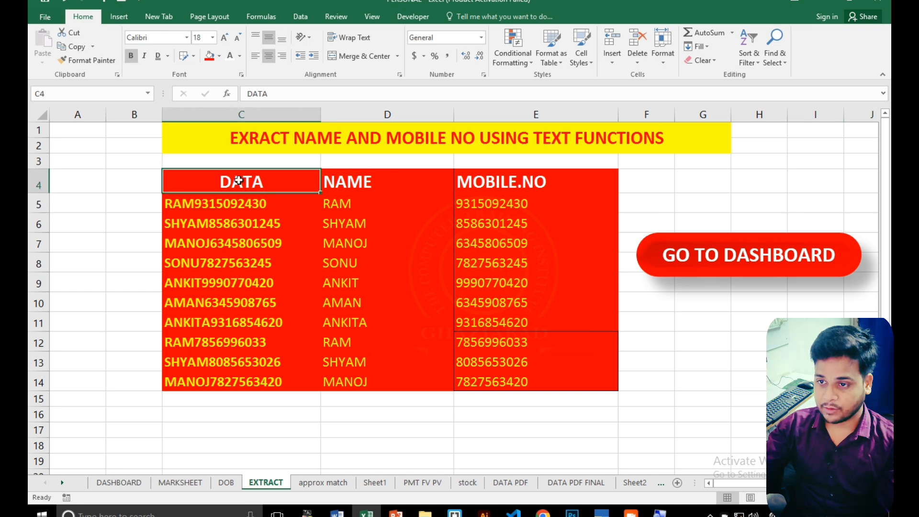
left_click_drag(229, 181, 608, 181)
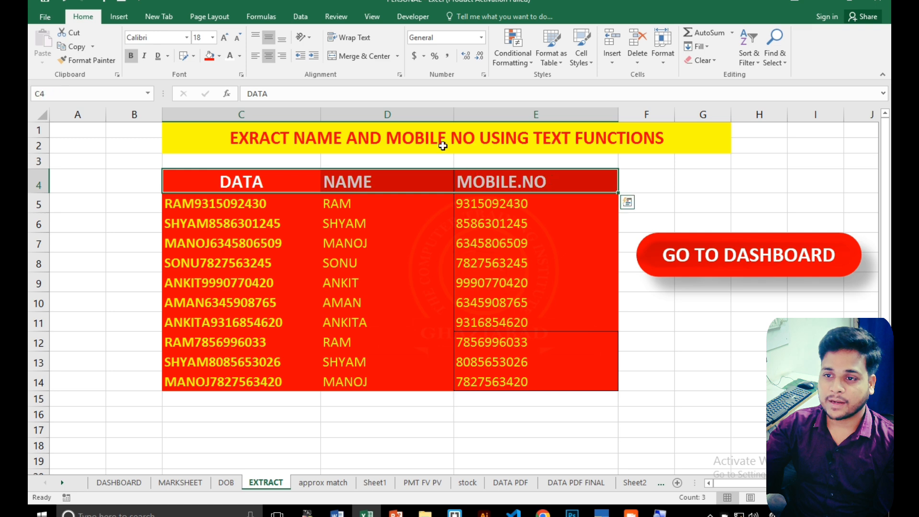
left_click(193, 56)
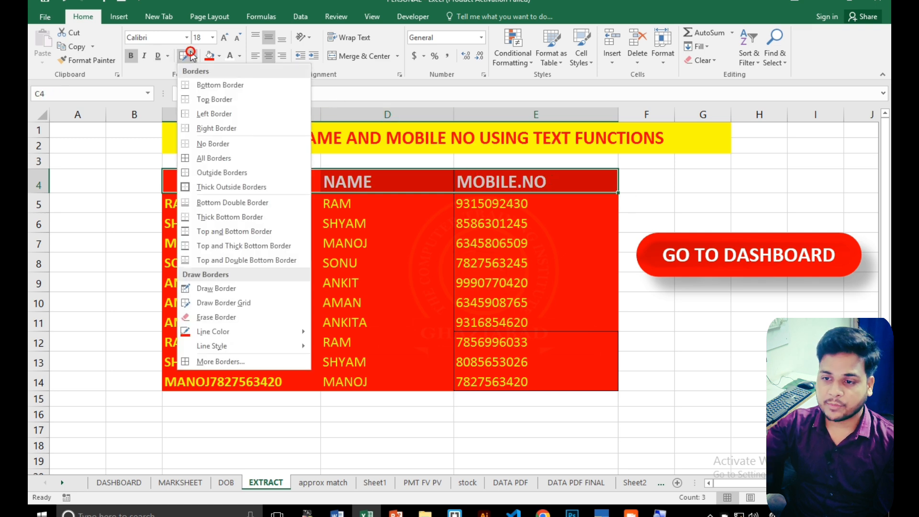
left_click(216, 158)
left_click(776, 401)
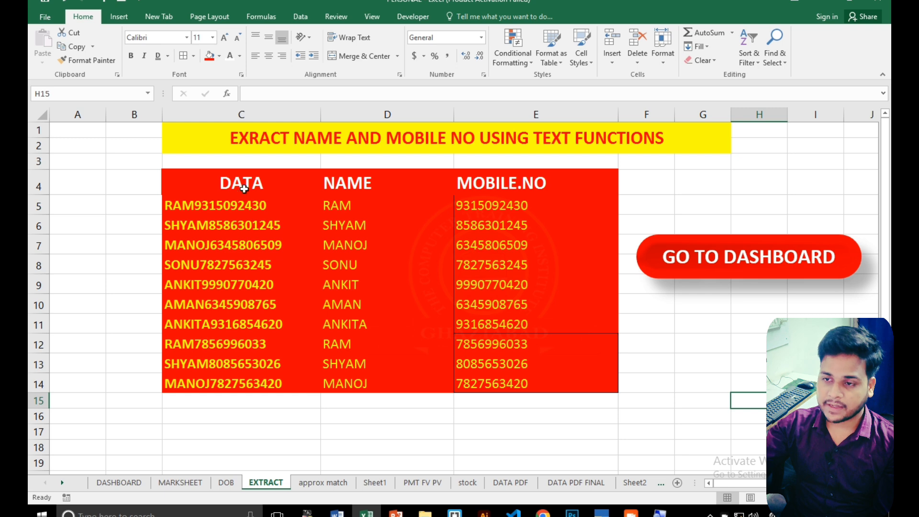
Set the border line color to standard Yellow and draw a border grid over the whole table C4:E14
left_click_drag(244, 189, 541, 194)
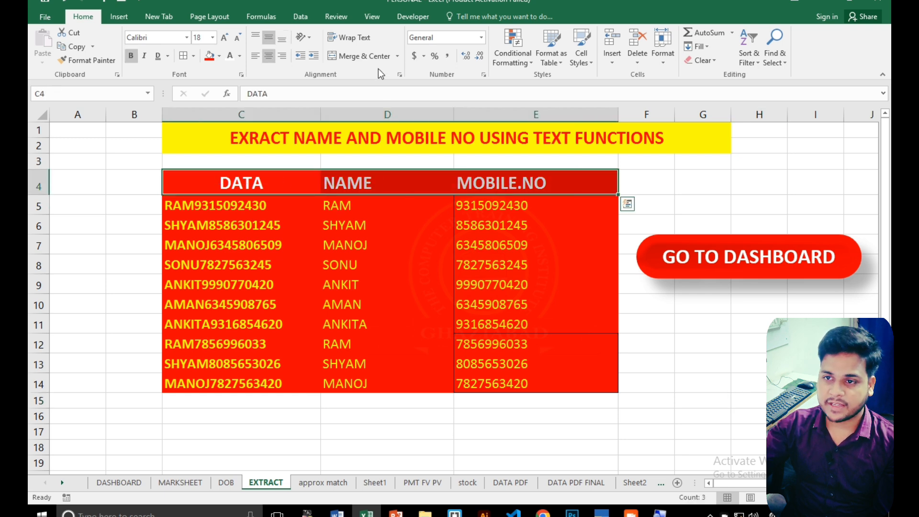
left_click(194, 56)
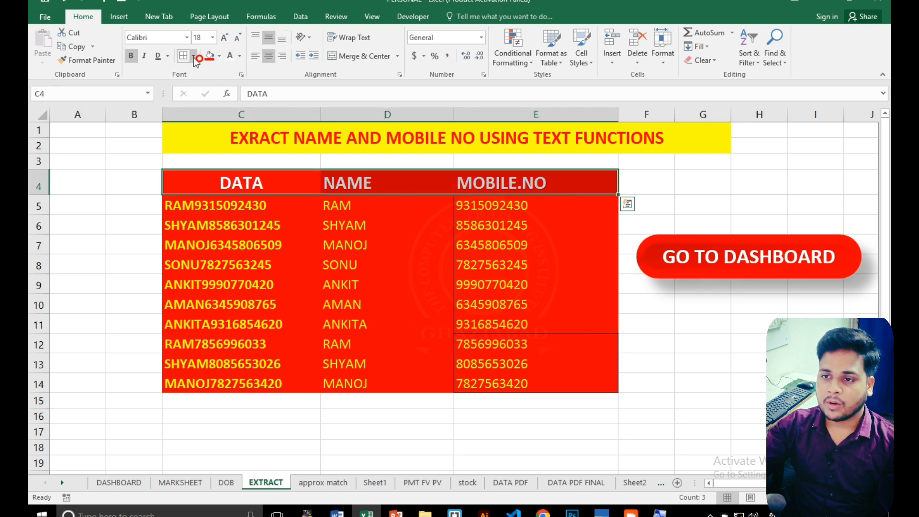
left_click(194, 56)
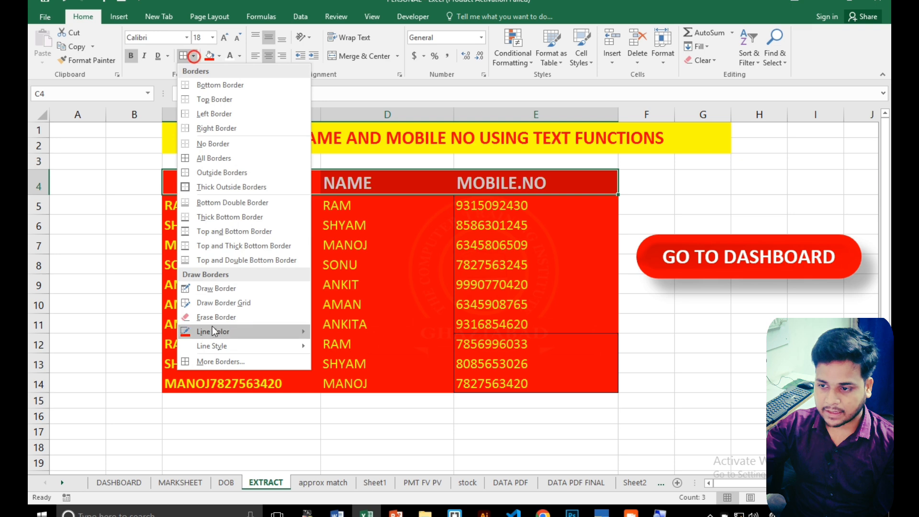
mouse_move(215, 330)
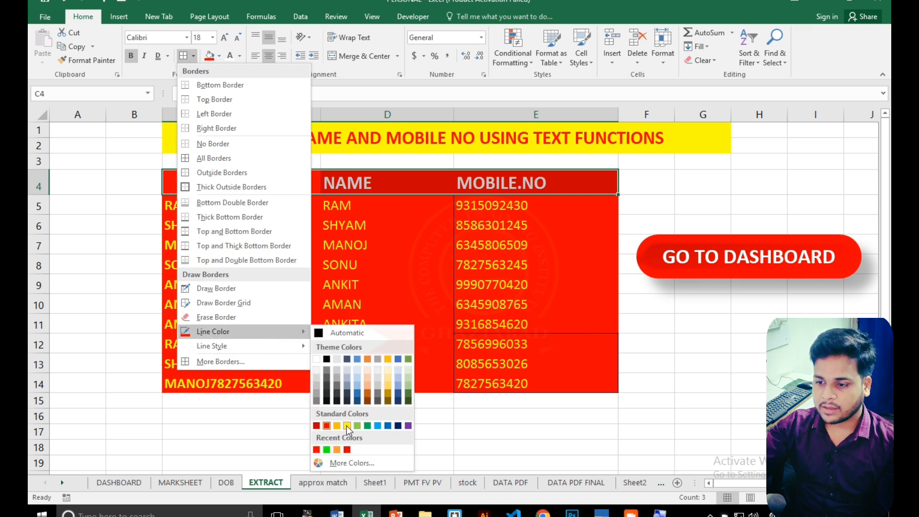
left_click(346, 426)
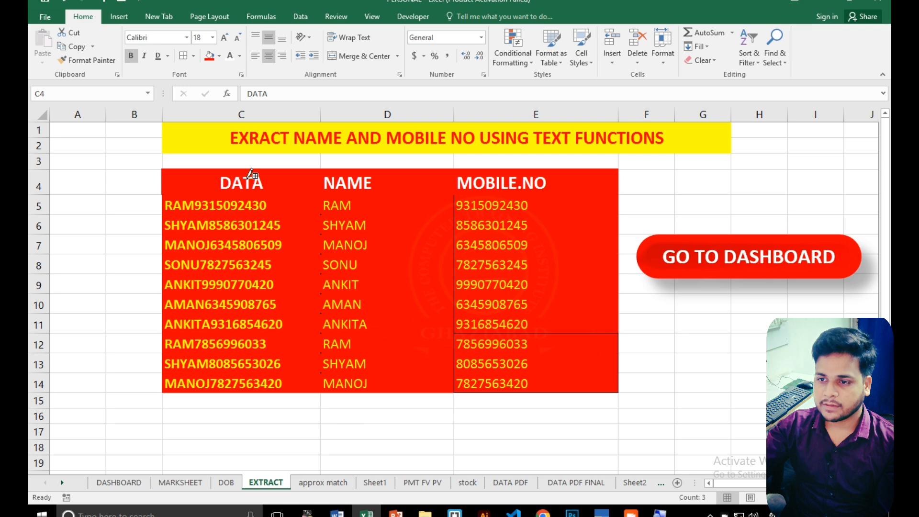
left_click_drag(324, 182, 530, 180)
mouse_move(290, 206)
left_mouse_down()
mouse_move(343, 324)
mouse_move(493, 342)
mouse_move(540, 380)
left_mouse_up()
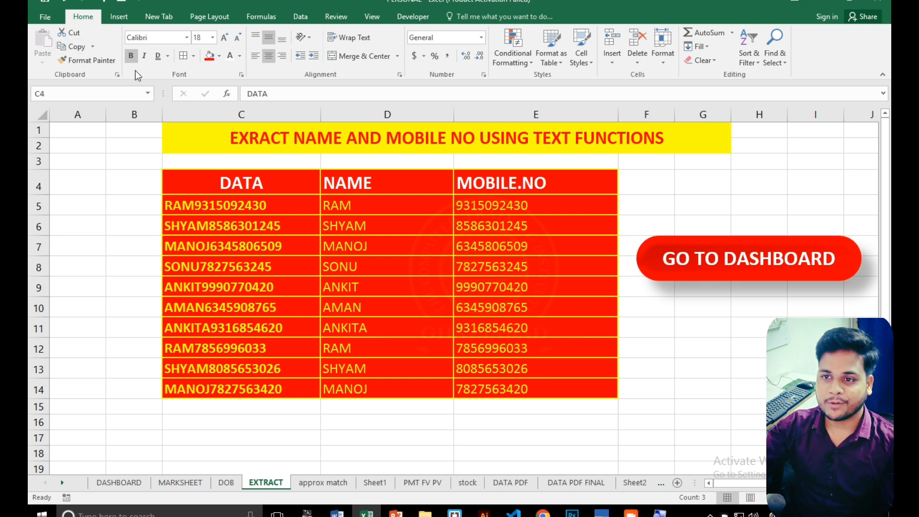
Remove the bold formatting from the header row C4:E4
left_click(130, 56)
scroll(379, 245, "up", 2)
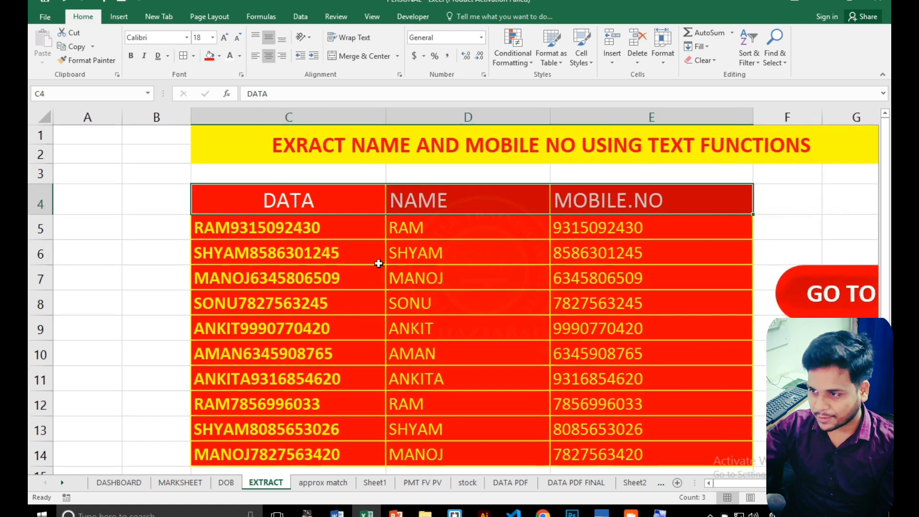
scroll(378, 263, "down", 1)
scroll(378, 263, "up", 1)
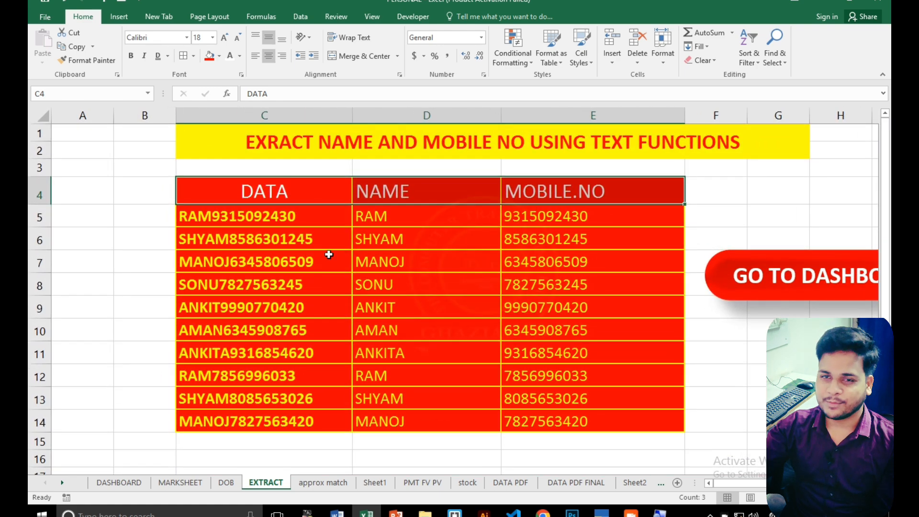
left_click(440, 270)
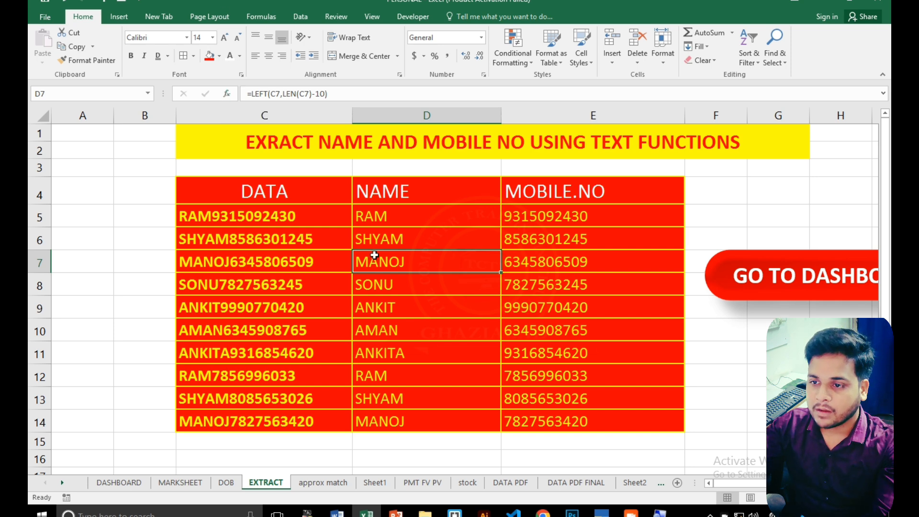
Review the font settings and underline options for cell C8 in Format Cells, and close the dialog without changes
left_click(323, 278)
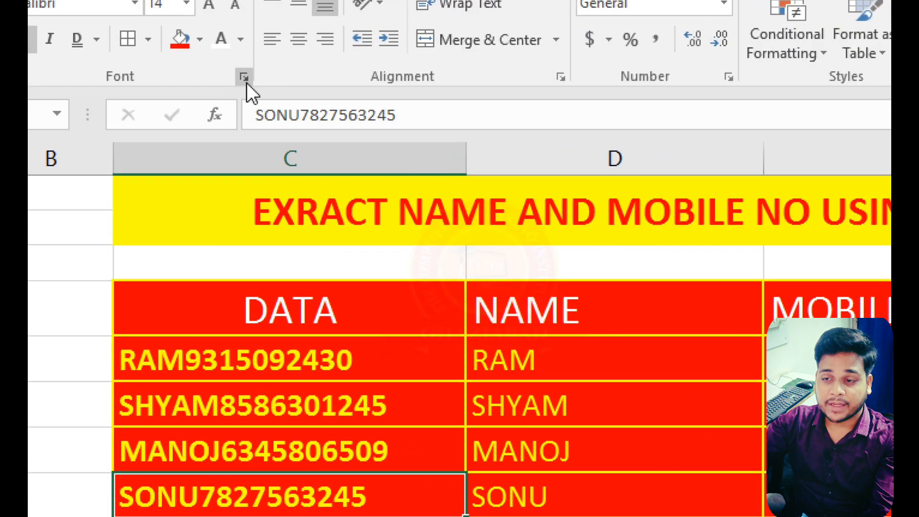
left_click(244, 78)
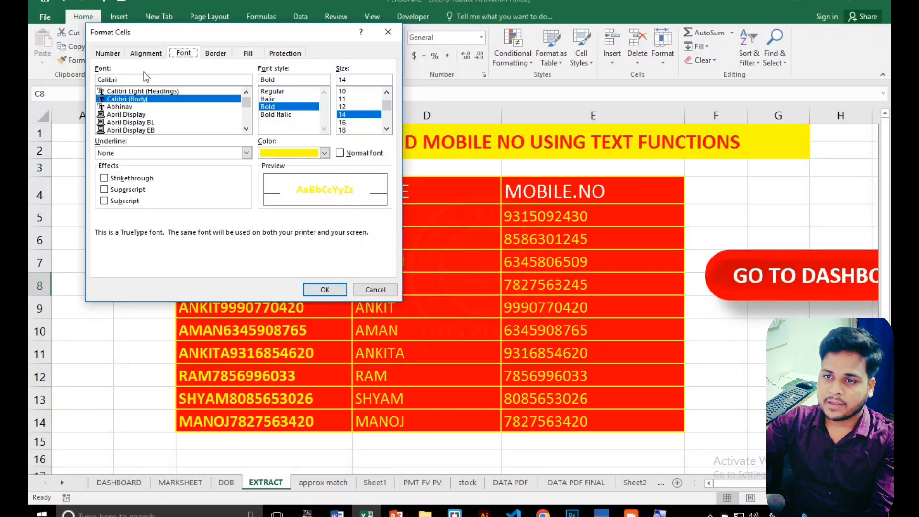
left_click_drag(208, 102, 218, 102)
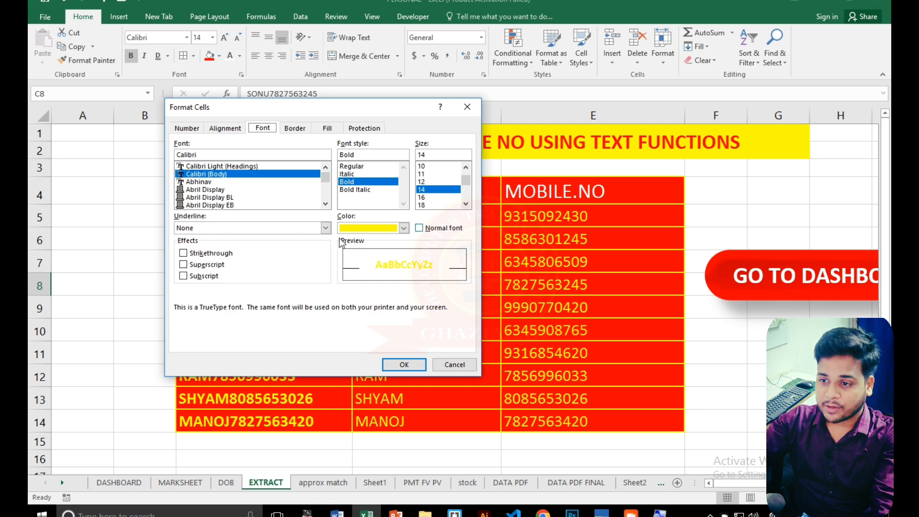
left_click(325, 228)
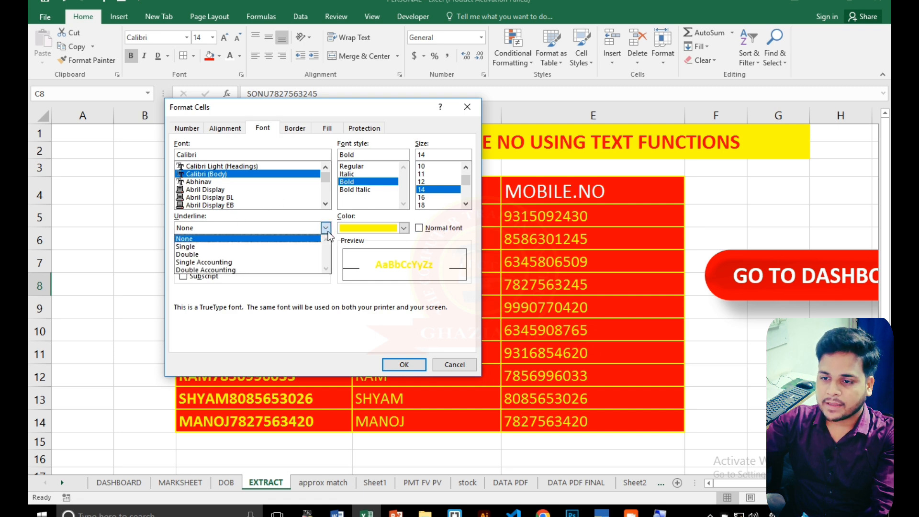
left_click(329, 231)
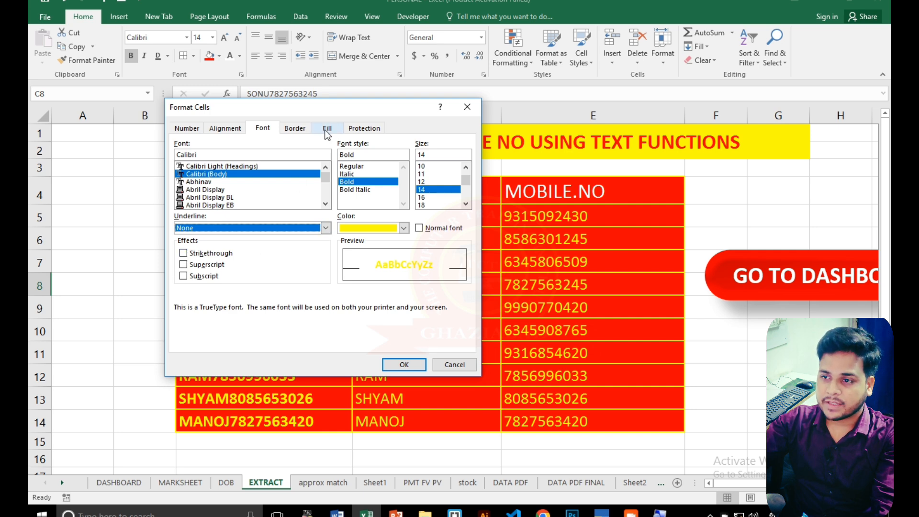
mouse_move(339, 108)
left_mouse_down()
mouse_move(205, 108)
mouse_move(371, 109)
mouse_move(330, 115)
left_mouse_up()
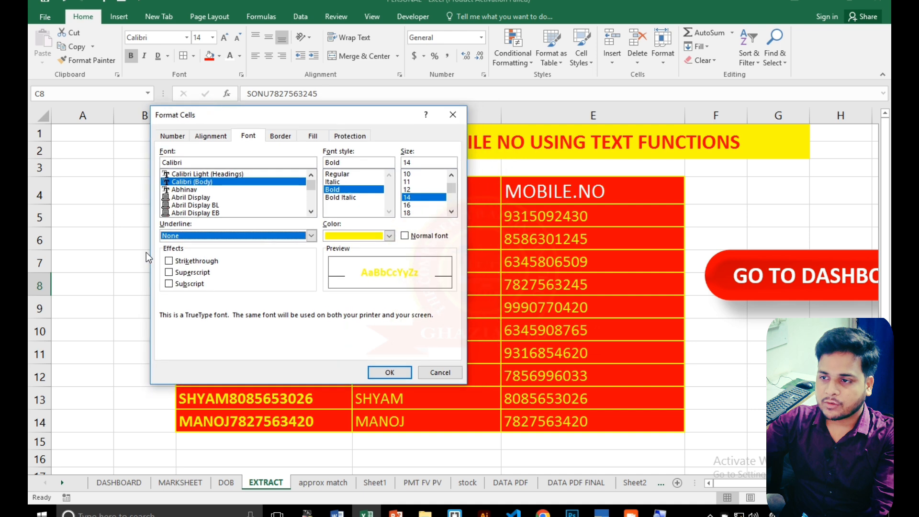
left_click(453, 114)
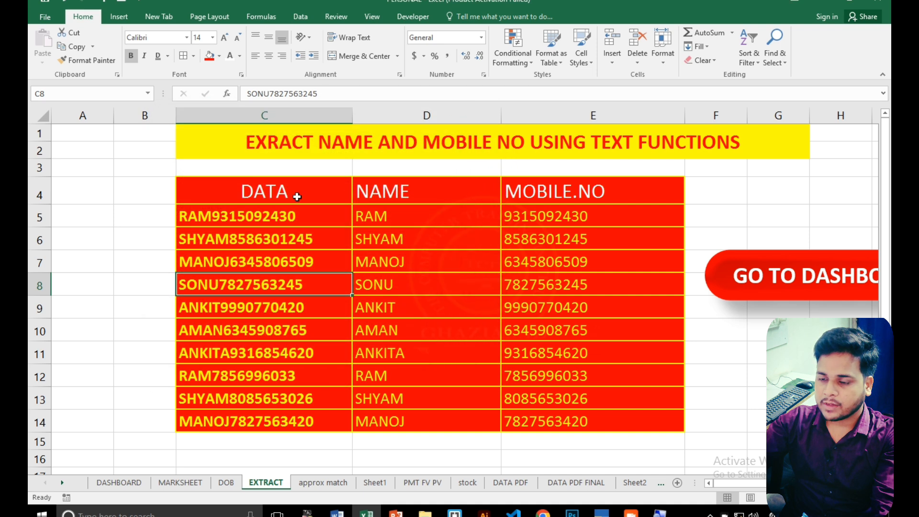
Make the header row C4:E4 bold, and apply the Strikethrough effect to the MOBILE.NO header in E4
left_click_drag(290, 195, 537, 181)
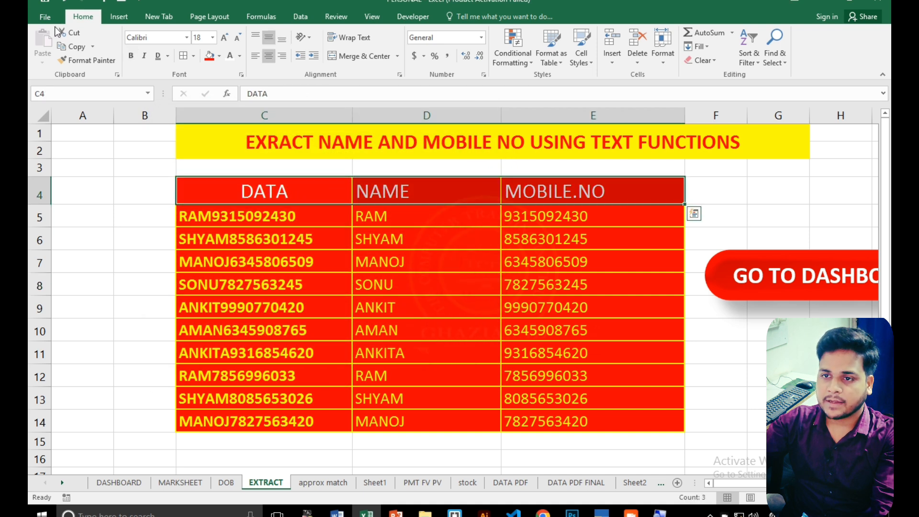
left_click(131, 56)
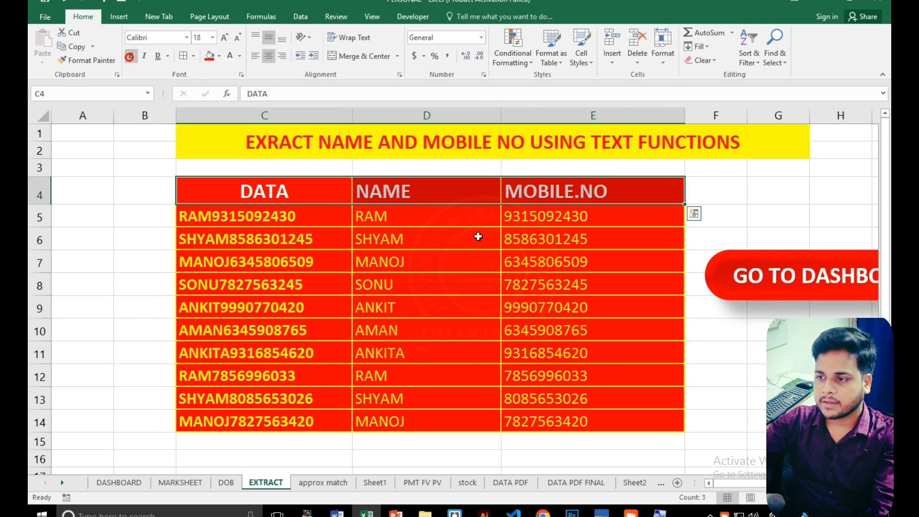
left_click(519, 199)
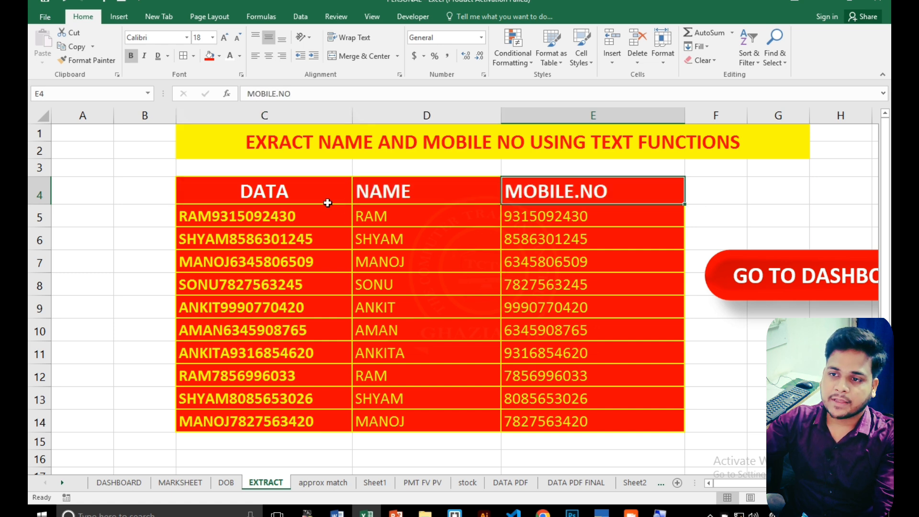
left_click(242, 74)
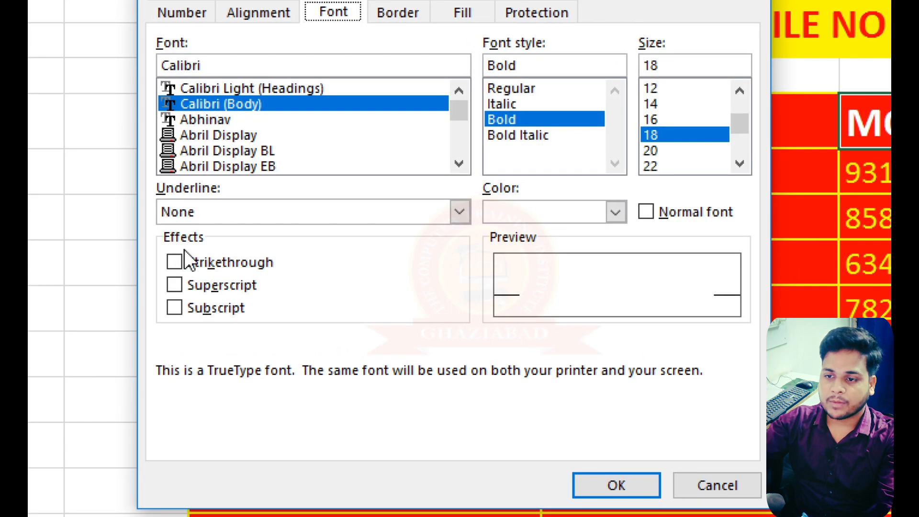
left_click(174, 262)
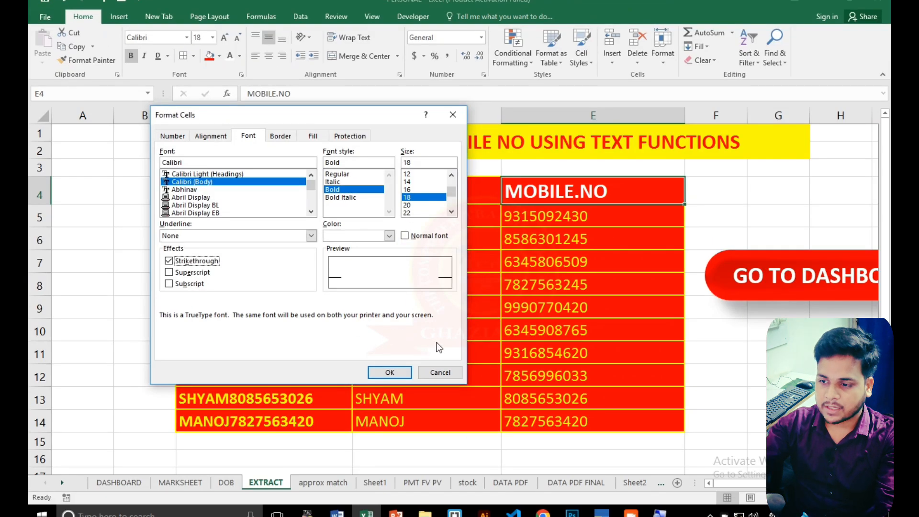
left_click(391, 373)
key("Down")
key("Down")
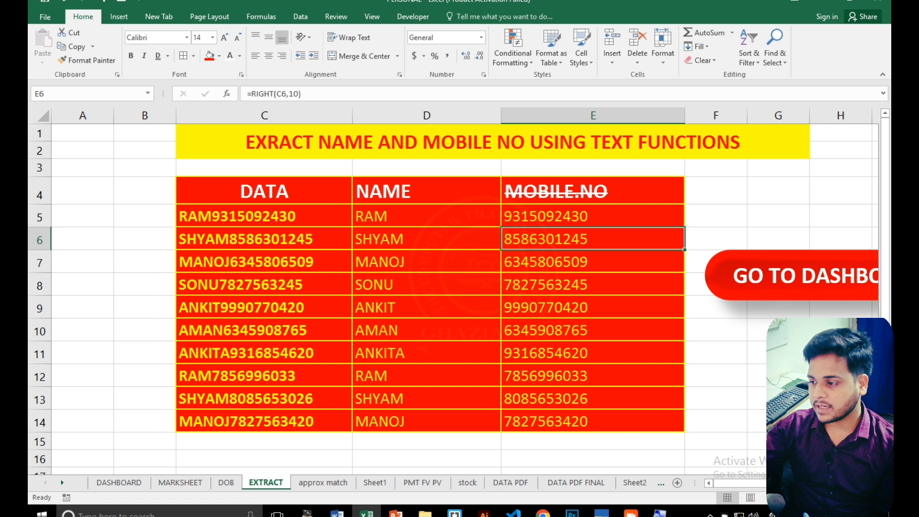
left_click(757, 399)
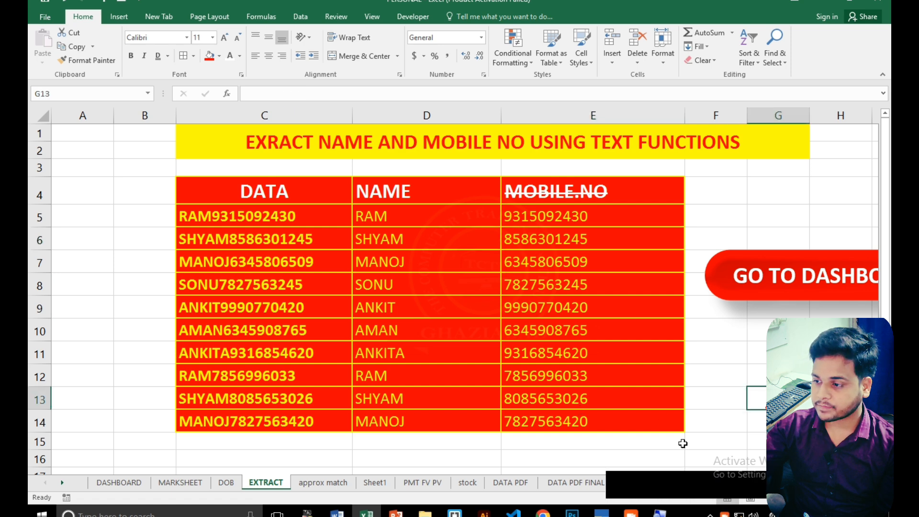
Merge and center the empty range H13:I18 beside the table
left_click(717, 437)
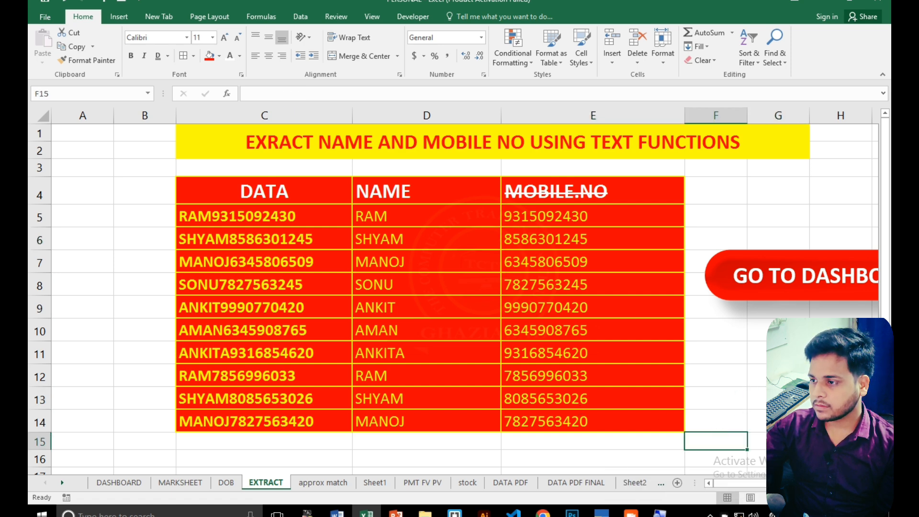
scroll(460, 287, "right", 3)
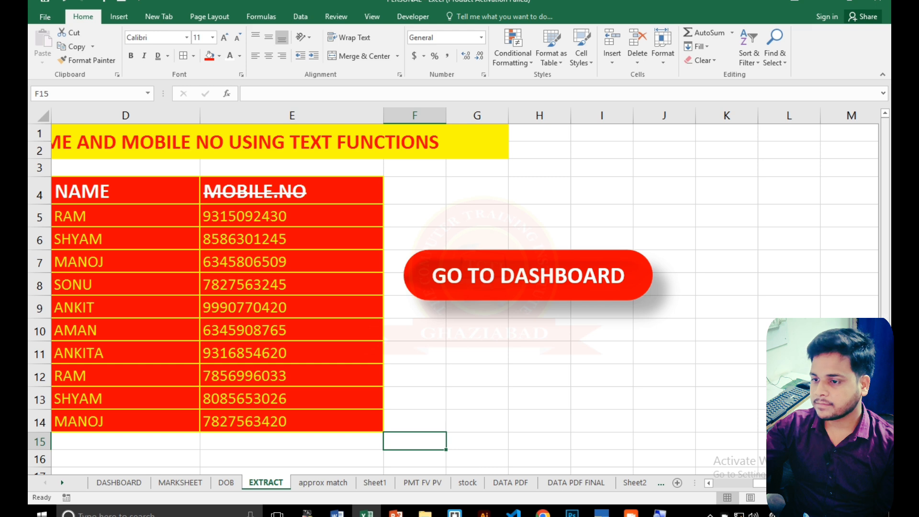
scroll(459, 288, "down", 2)
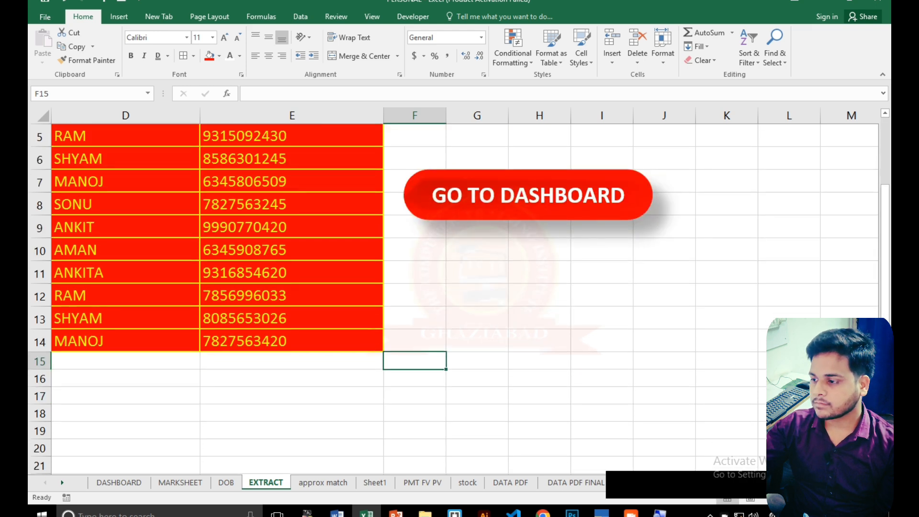
left_click(850, 413)
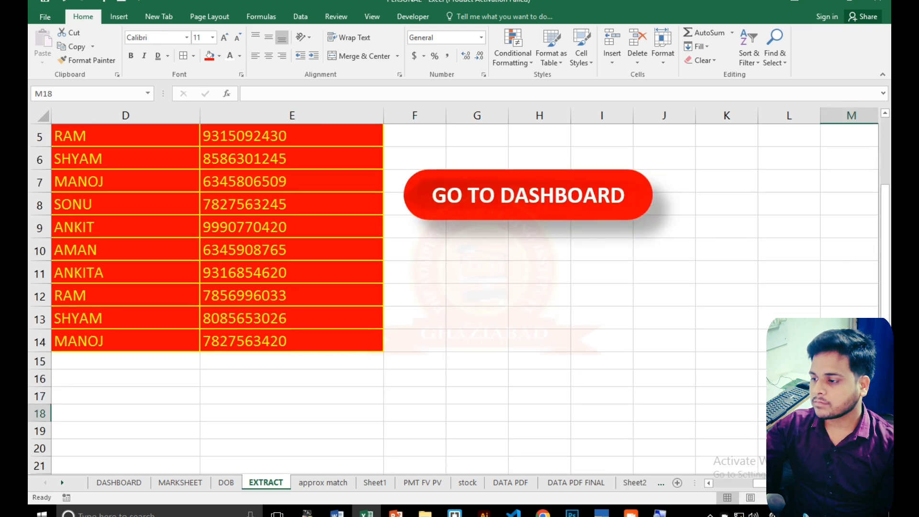
left_click(850, 448)
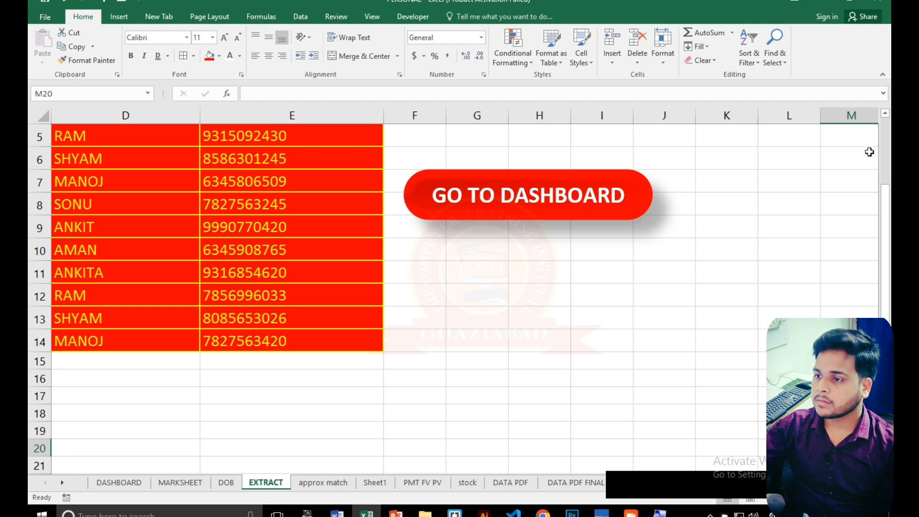
left_click(799, 187)
left_click(602, 291)
left_click(537, 320)
scroll(538, 321, "down", 5)
scroll(534, 287, "up", 3)
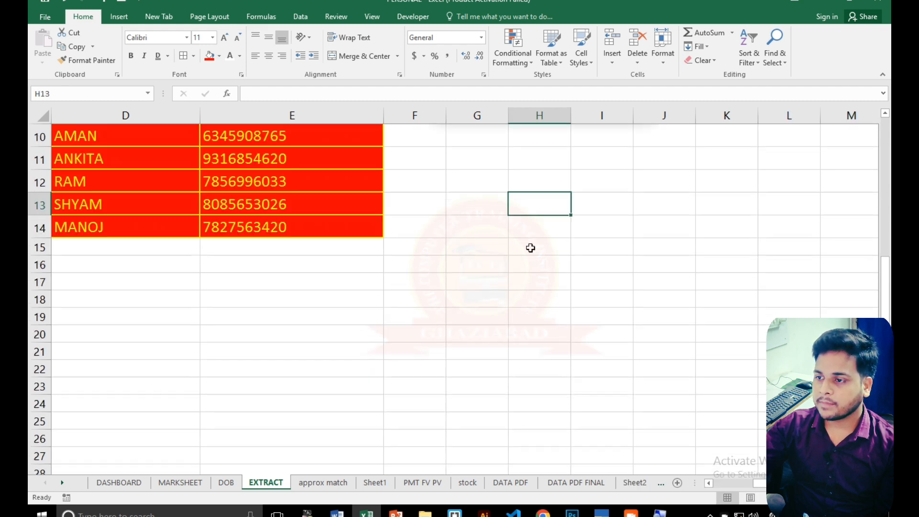
left_click_drag(529, 211, 609, 297)
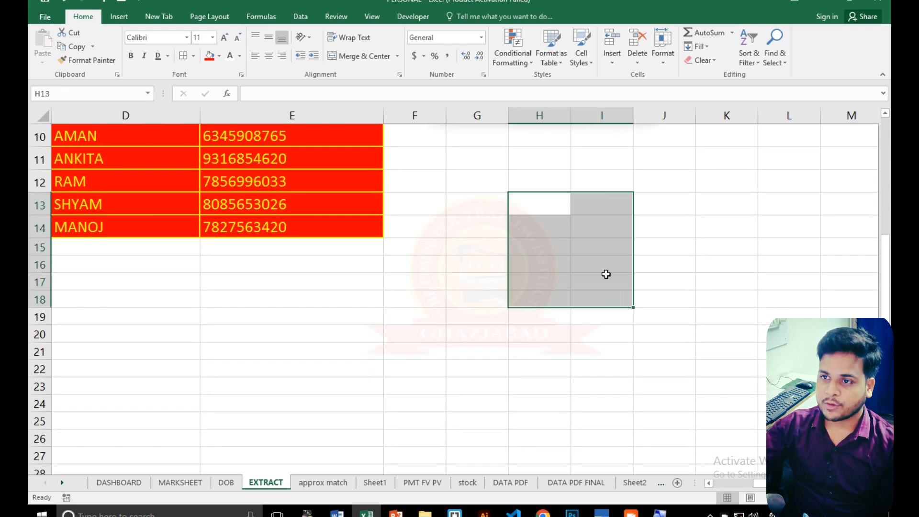
left_click(366, 61)
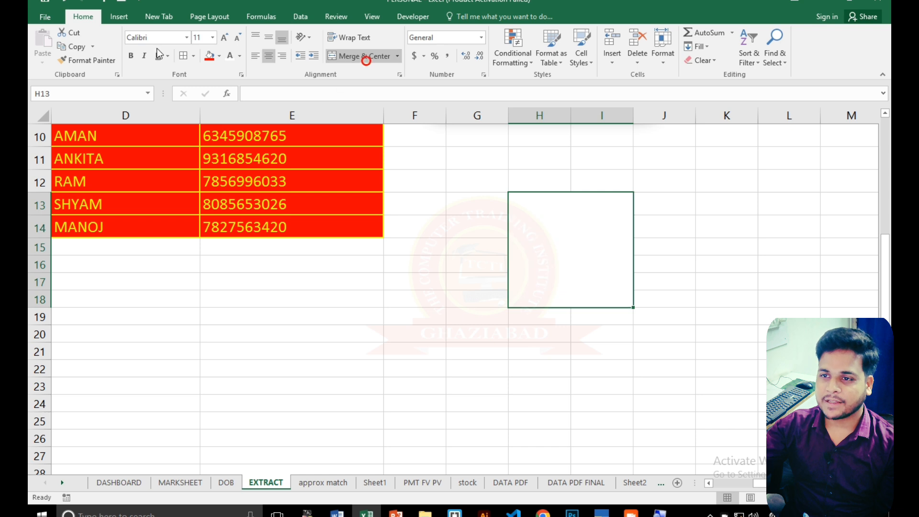
Increase the font size of the merged cell H13 to 26
left_click(223, 37)
left_click(224, 38)
left_click(223, 37)
left_click(223, 38)
left_click(223, 38)
left_click(223, 37)
left_click(223, 38)
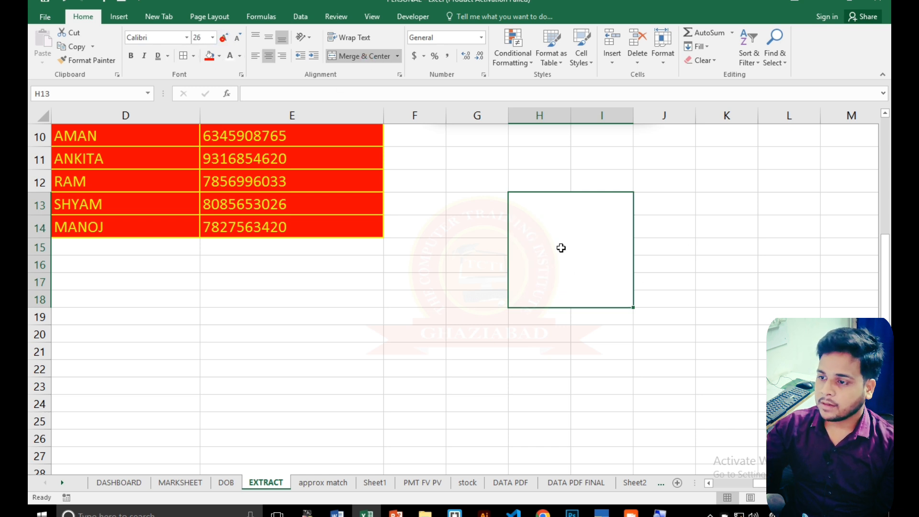
Enter 12 in the merged cell H13 and middle-align it vertically
type("12")
left_click(623, 435)
left_click(591, 281)
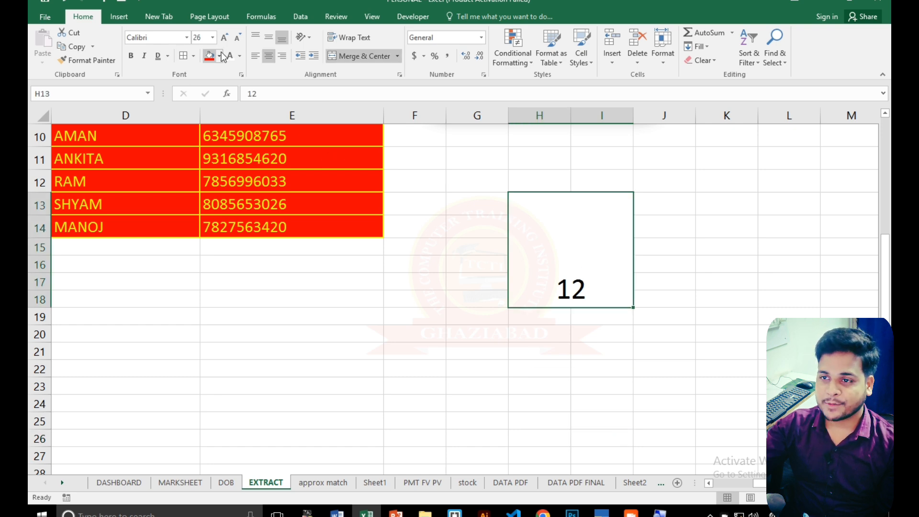
left_click(268, 37)
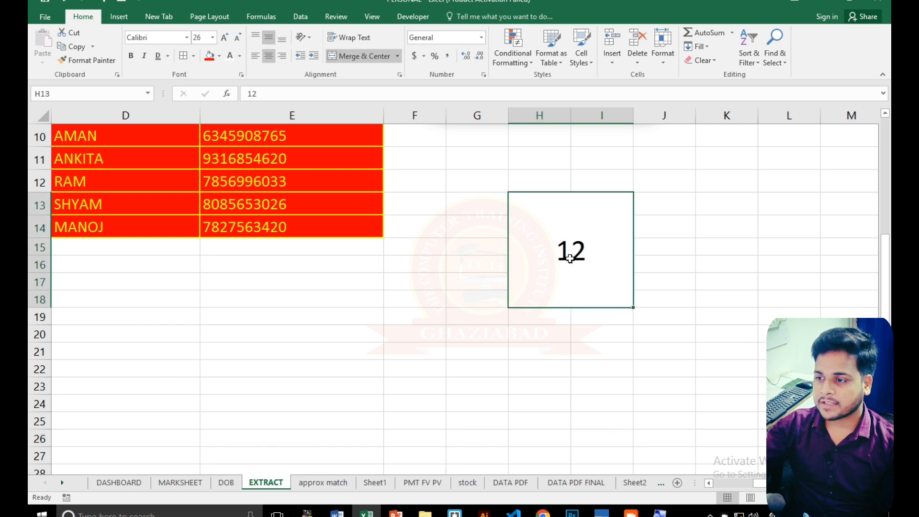
Append th to the number in the merged cell H13 to make it 12th
left_click(587, 253)
type("th")
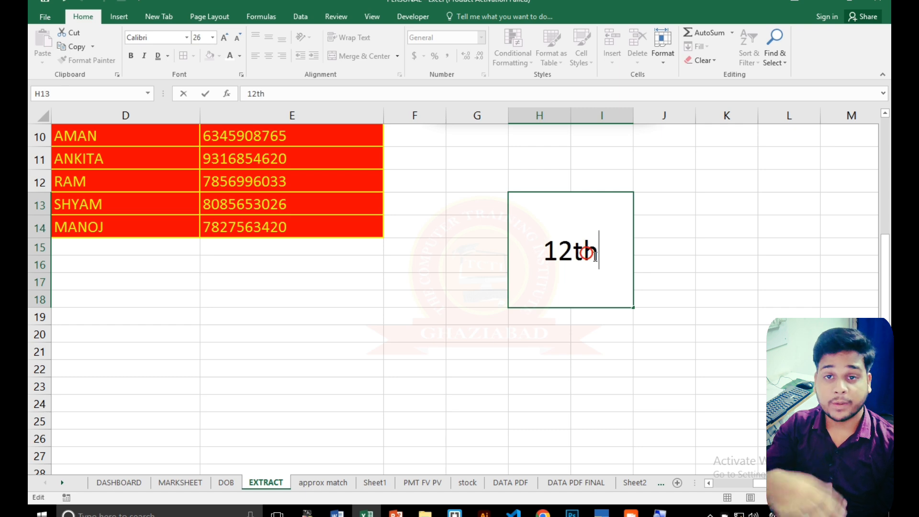
key("Return")
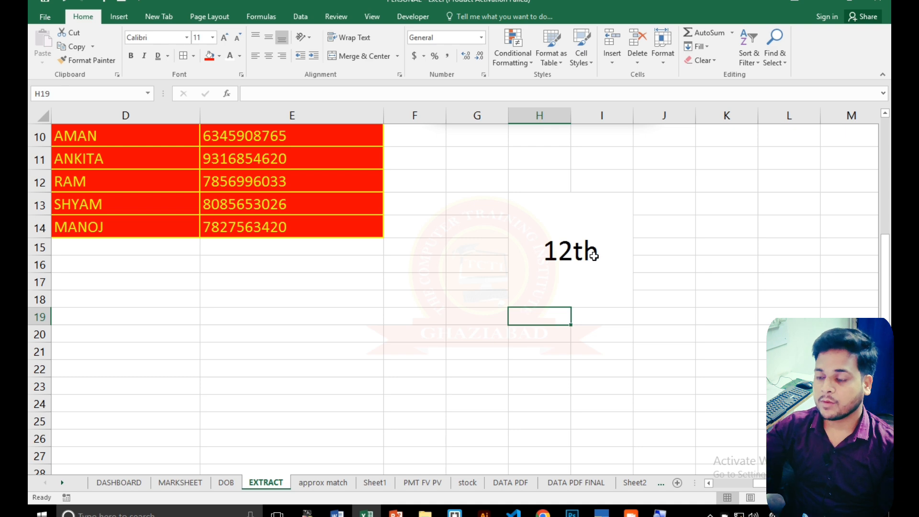
Enlarge the 12th text in the merged cell H13 to font size 48
left_click(593, 255)
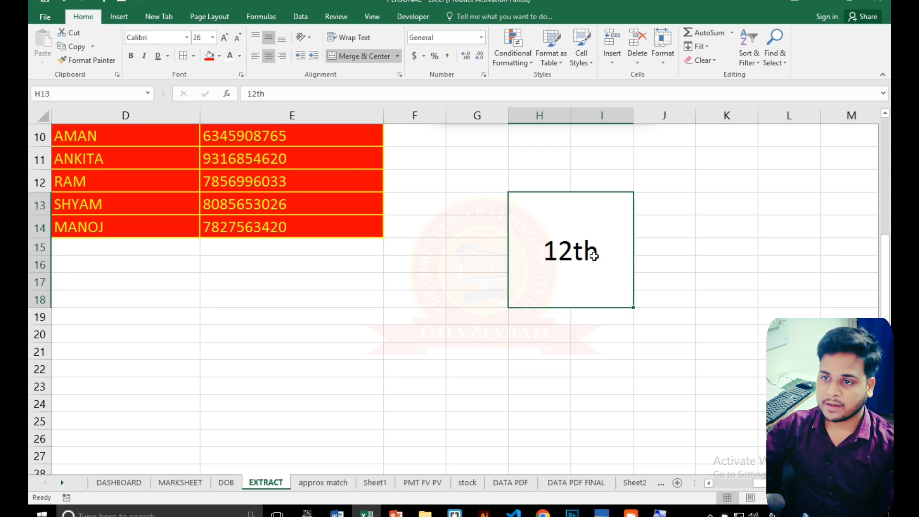
left_click(224, 39)
left_click(224, 38)
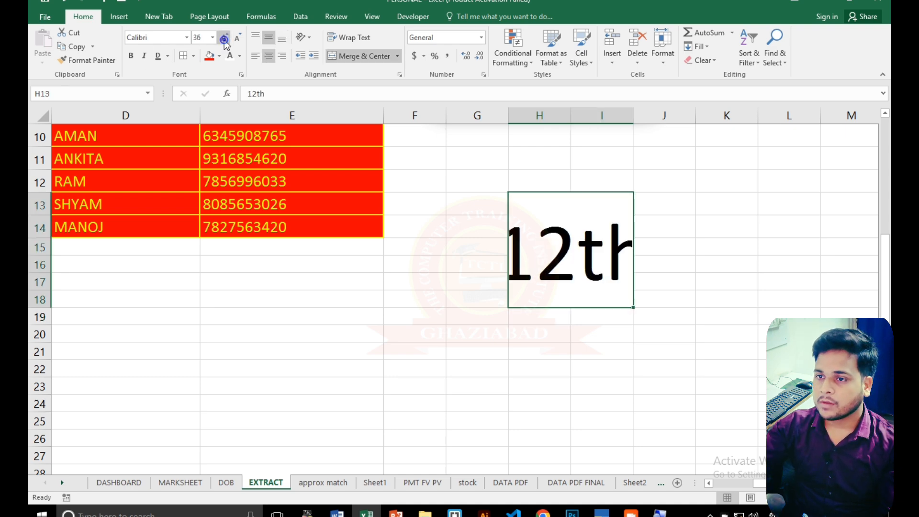
left_click(237, 40)
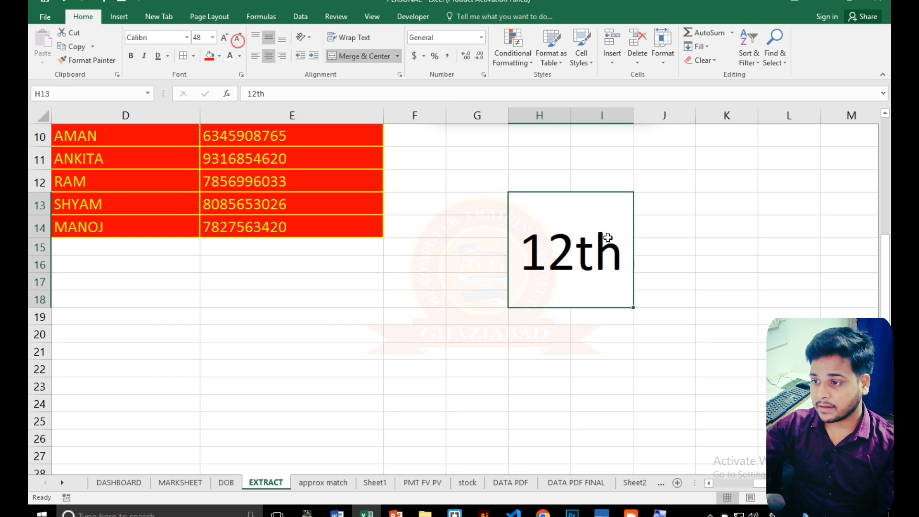
Apply the Superscript effect to only the letters th of 12th in cell H13
double_click(578, 245)
left_click_drag(578, 245, 614, 252)
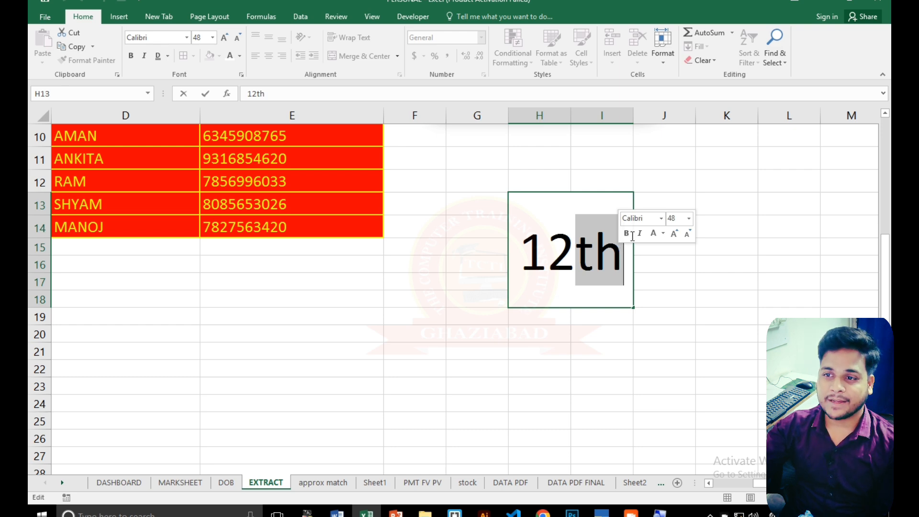
left_click(242, 74)
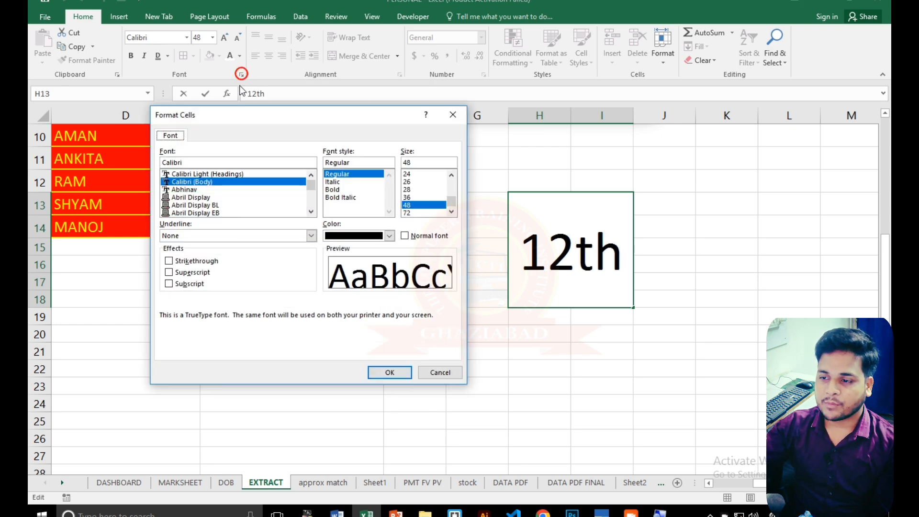
left_click(179, 276)
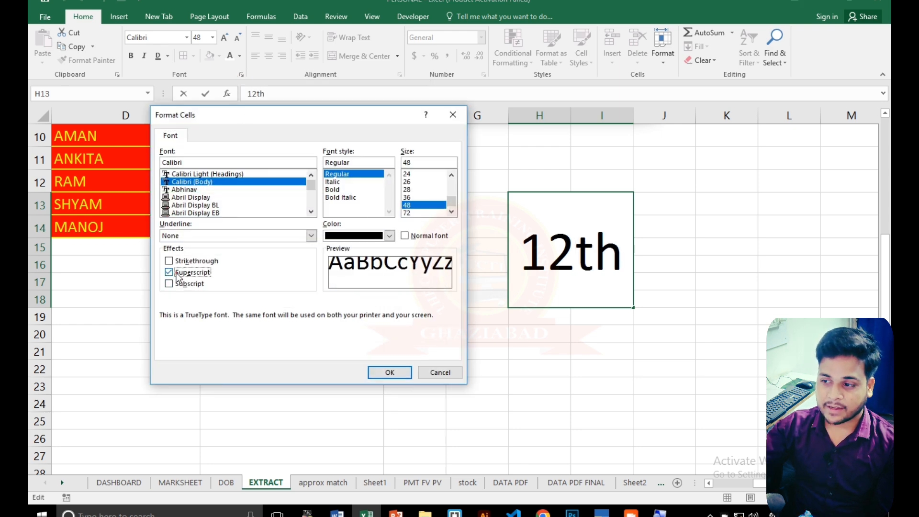
left_click(386, 372)
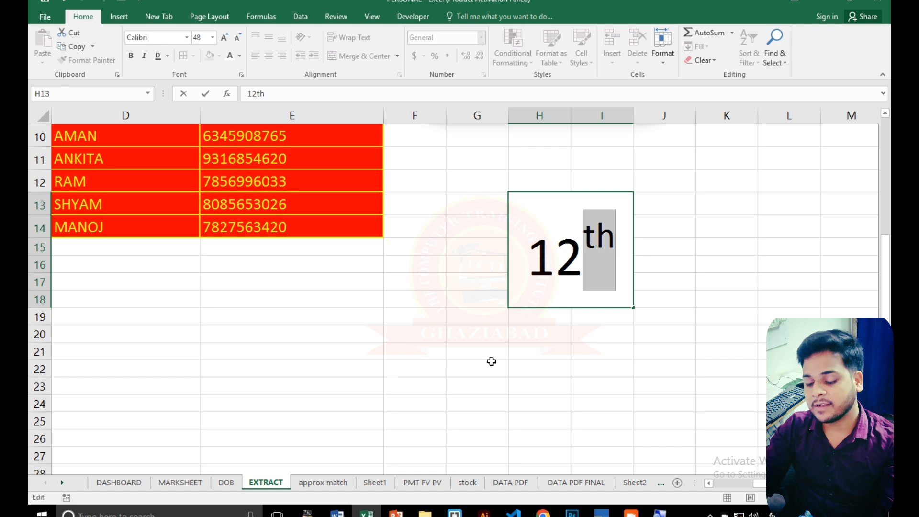
Switch the letters th in cell H13 to the Subscript effect and finish editing the cell
key("ctrl+1")
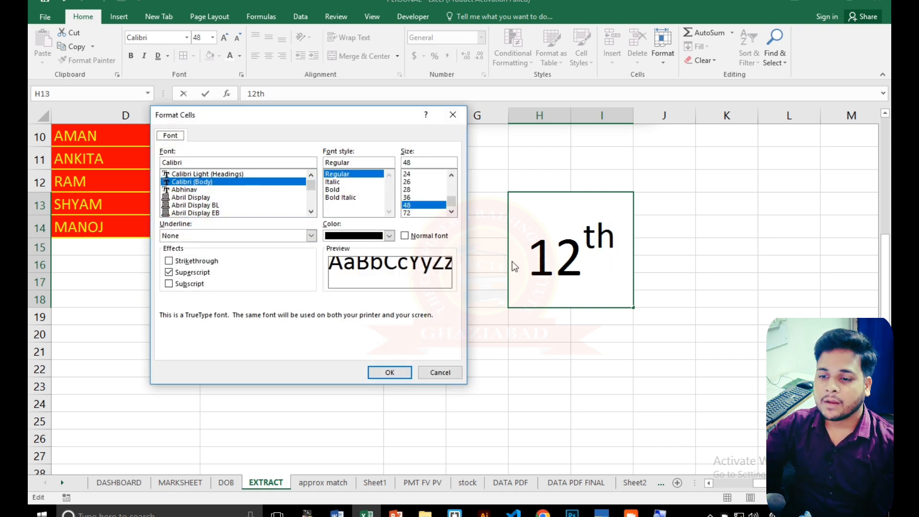
left_click(169, 283)
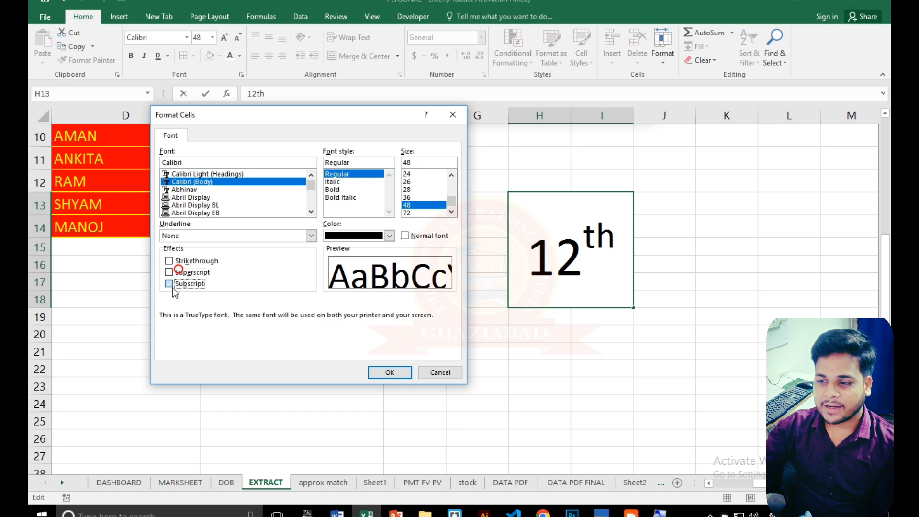
left_click(388, 372)
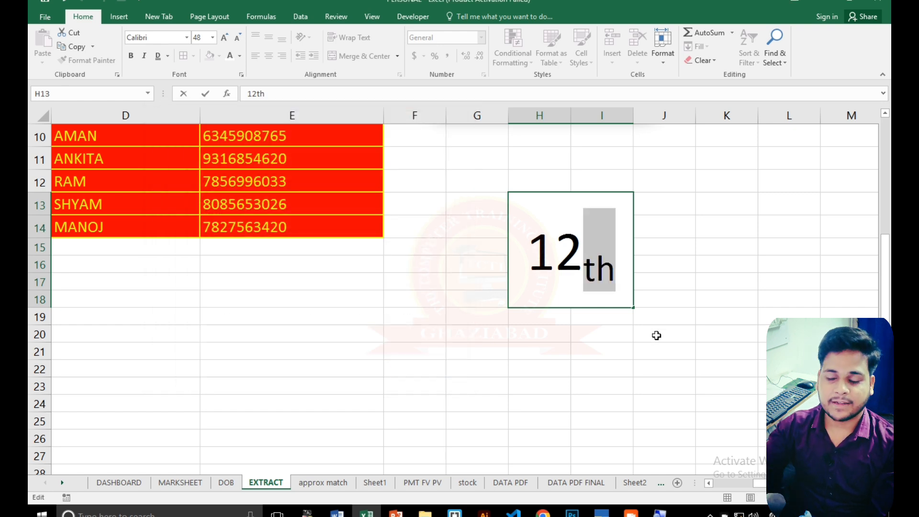
left_click(656, 283)
left_click(617, 275)
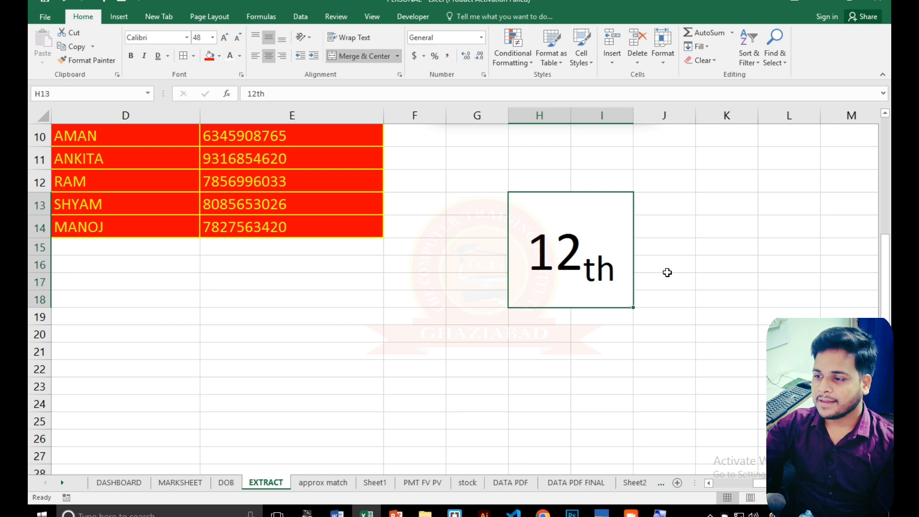
left_click(667, 272)
left_click(598, 266)
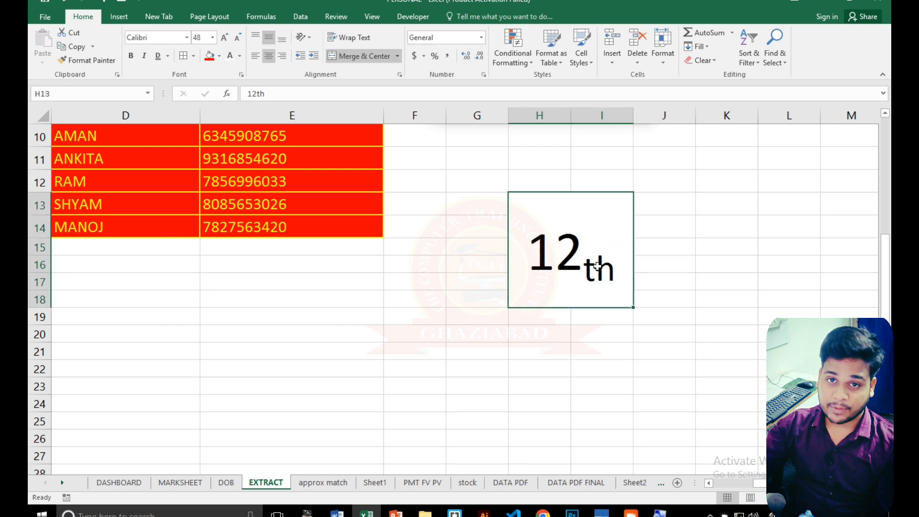
left_click(435, 335)
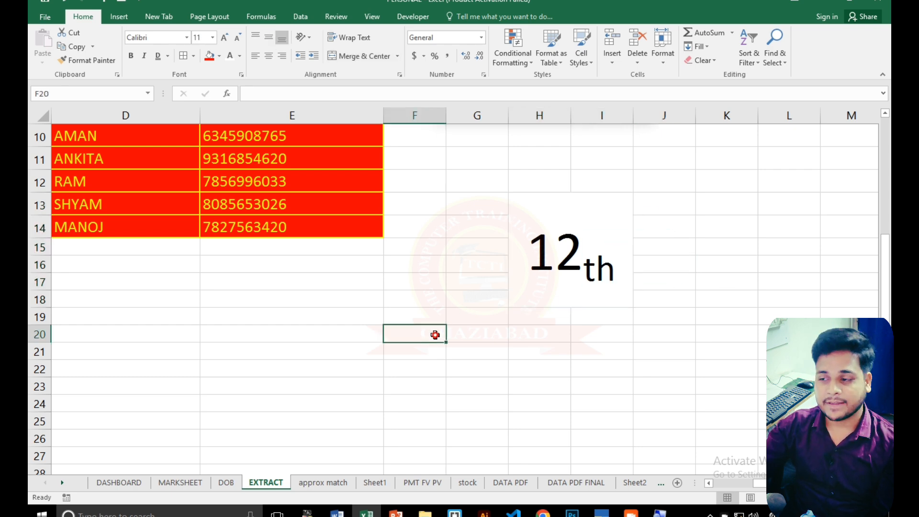
left_click(585, 259)
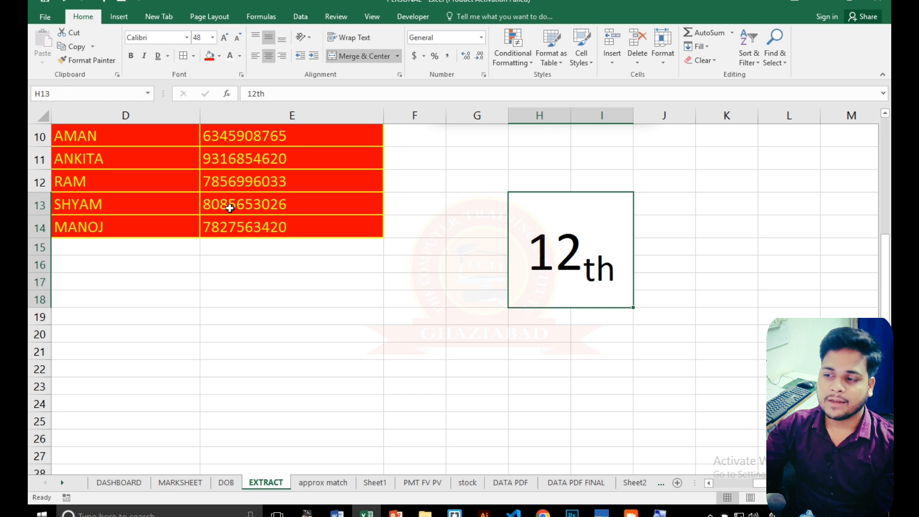
left_click(673, 284)
left_click(563, 250)
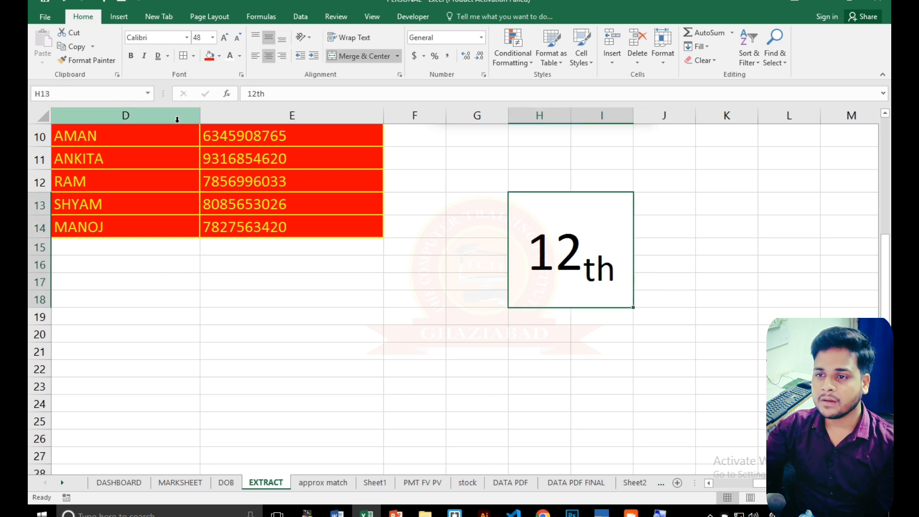